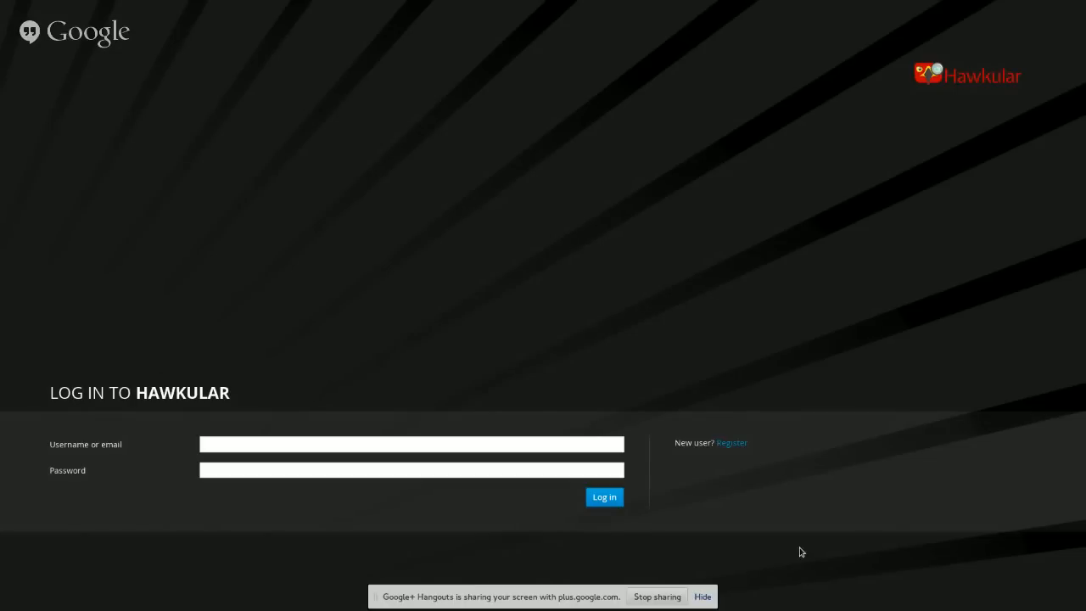
Dismiss the screen-sharing notice and log in to Hawkular with the user's username and password.
{"action": "left_click", "coordinate": [709, 596]}
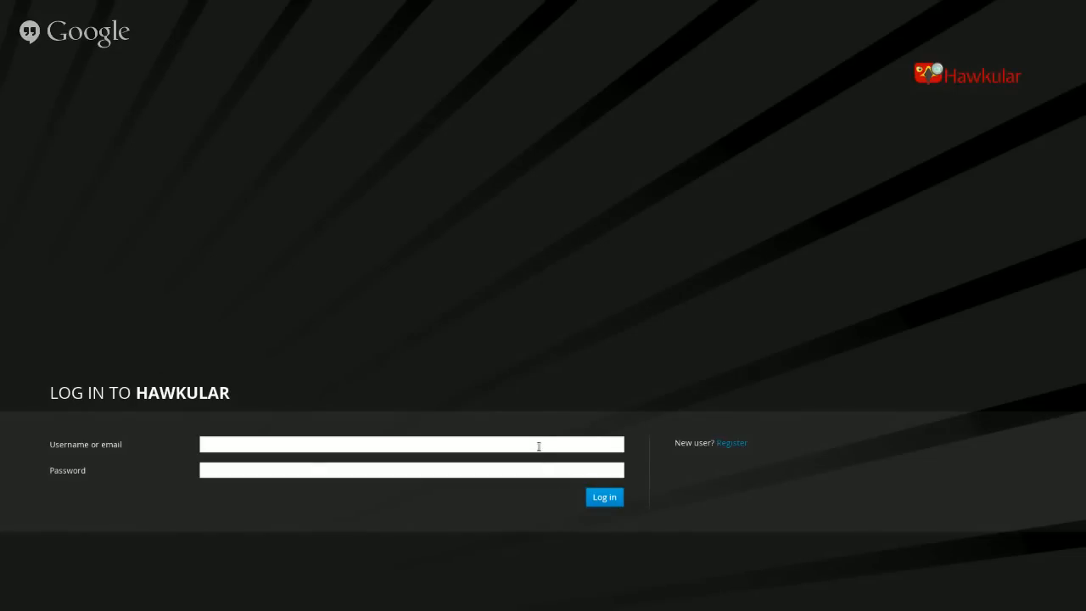
{"action": "left_click", "coordinate": [538, 442]}
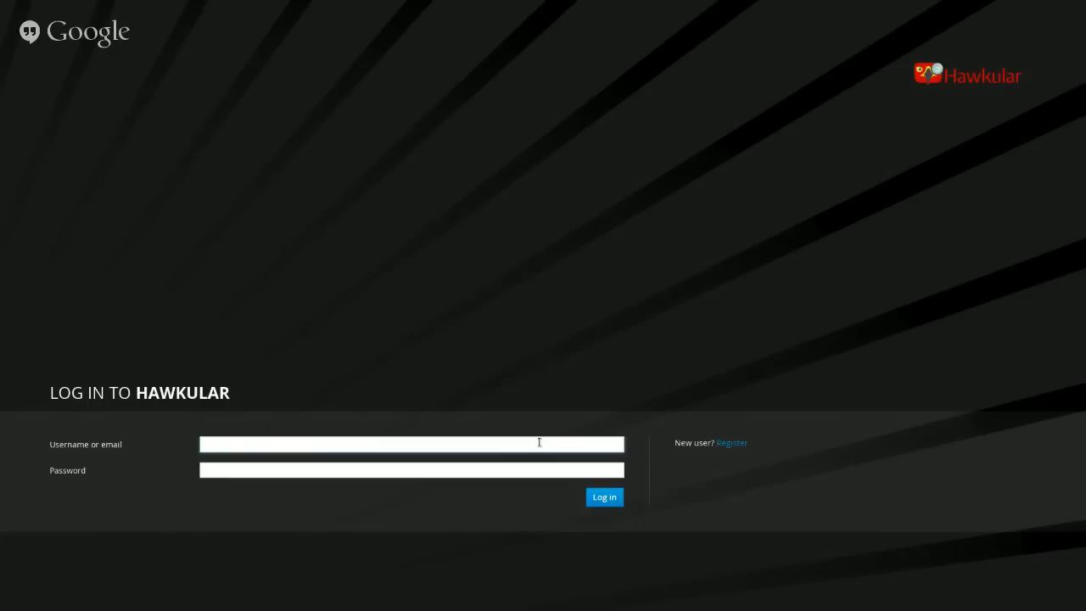
{"action": "type", "text": "jdoe"}
{"action": "key", "text": "Tab"}
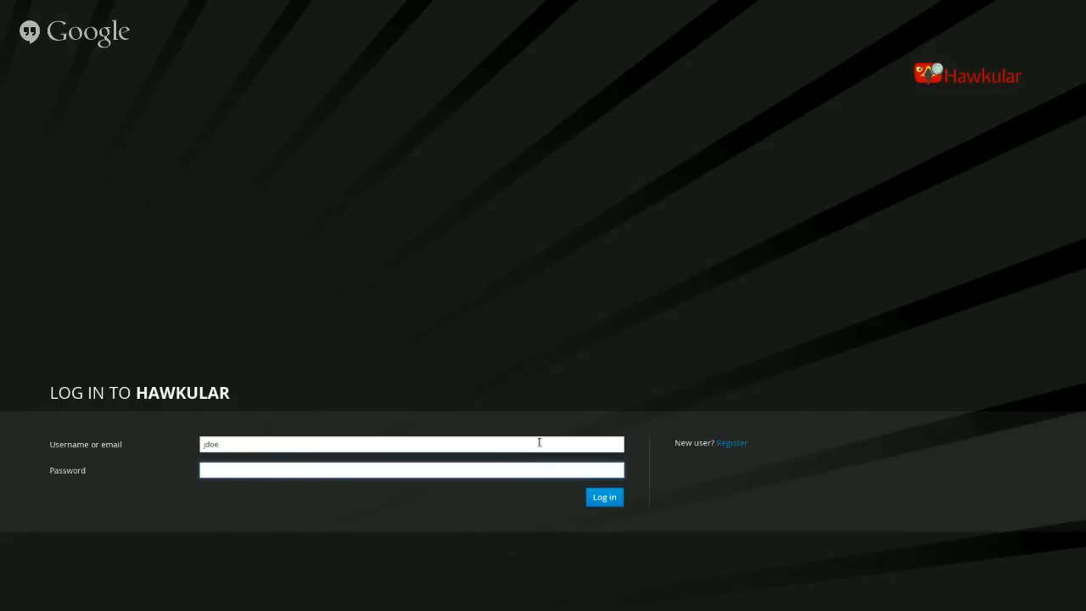
{"action": "type", "text": "passsword"}
{"action": "left_click", "coordinate": [618, 504]}
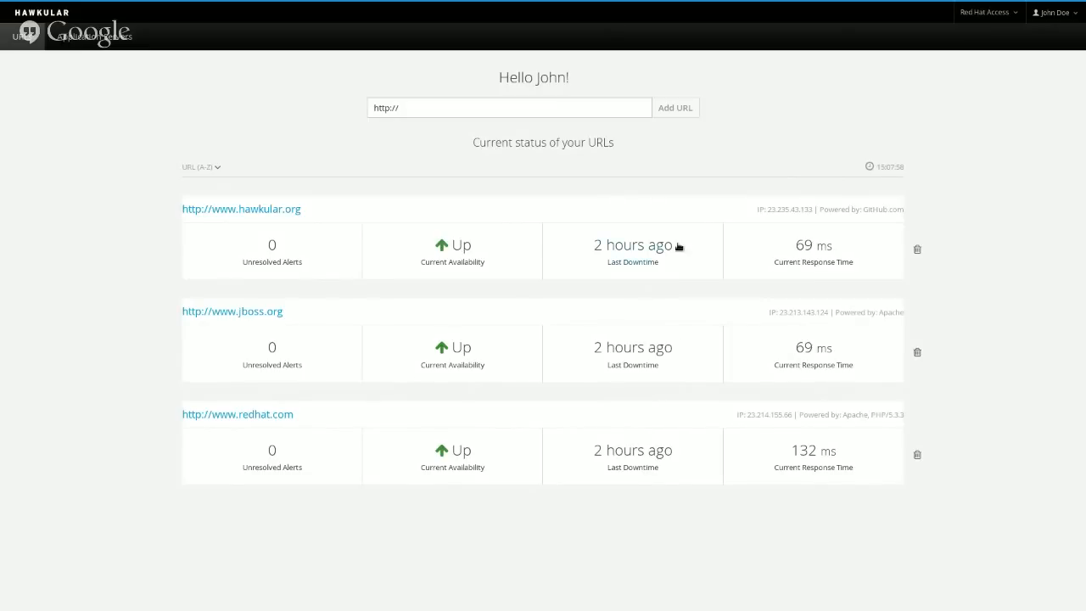
{"action": "left_click", "coordinate": [596, 103]}
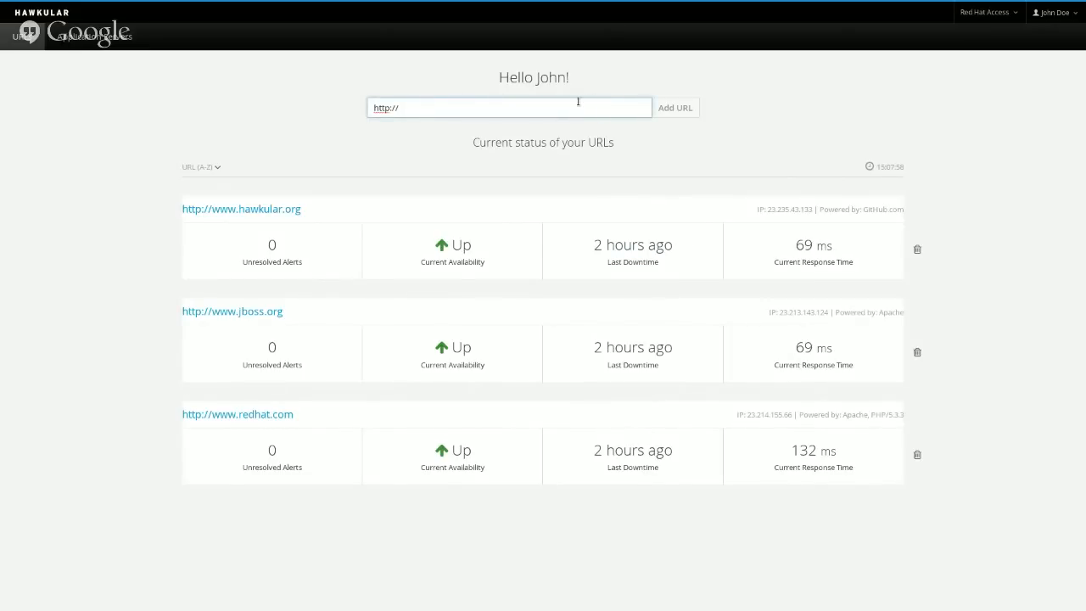
{"action": "left_click", "coordinate": [570, 109]}
{"action": "type", "text": "www."}
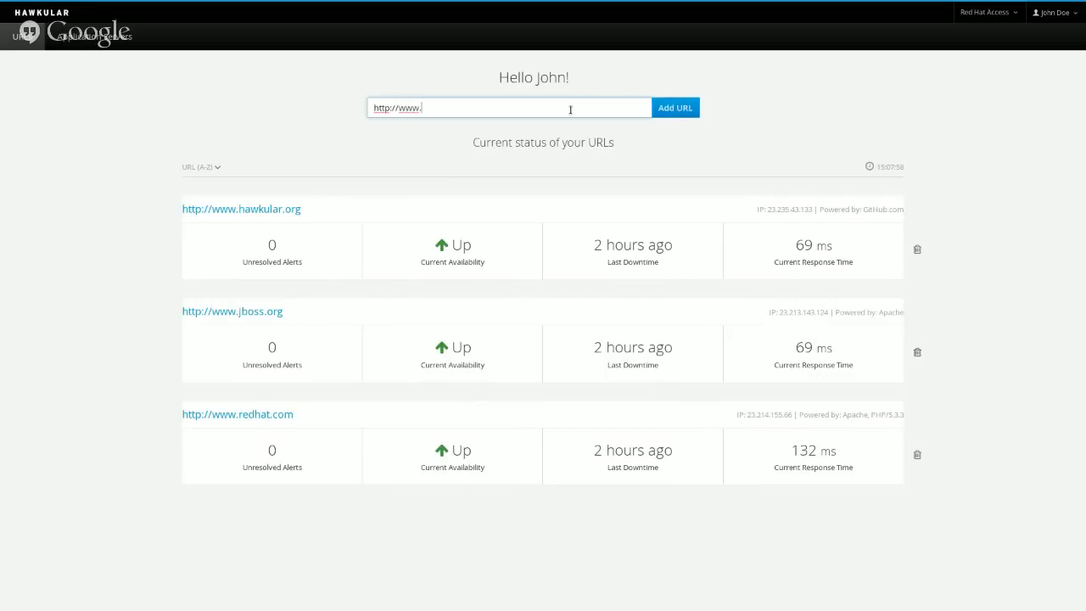
{"action": "type", "text": "youtube.com"}
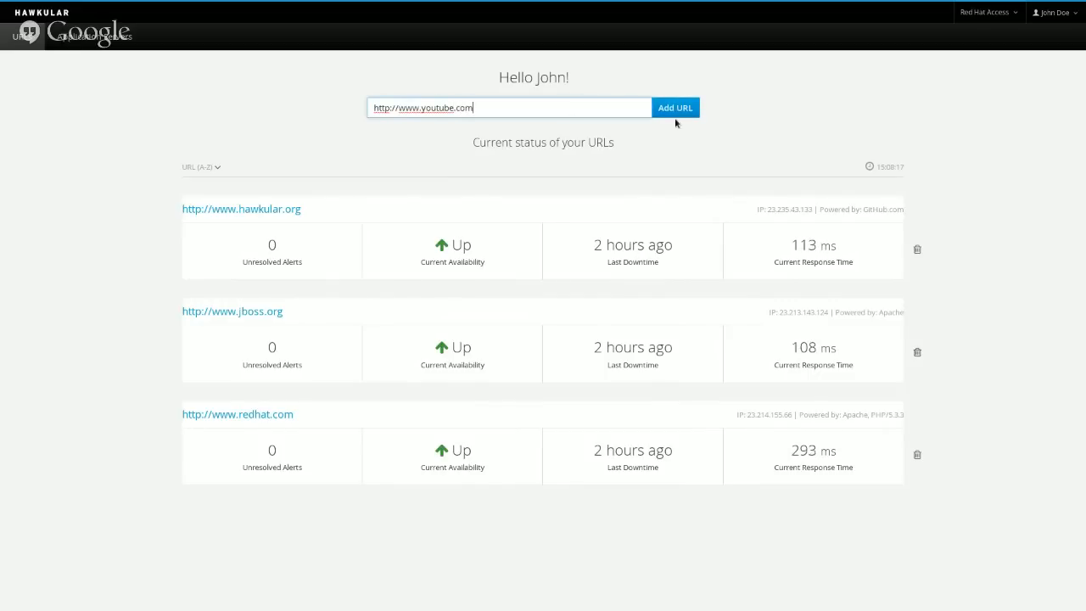
{"action": "left_click", "coordinate": [684, 113]}
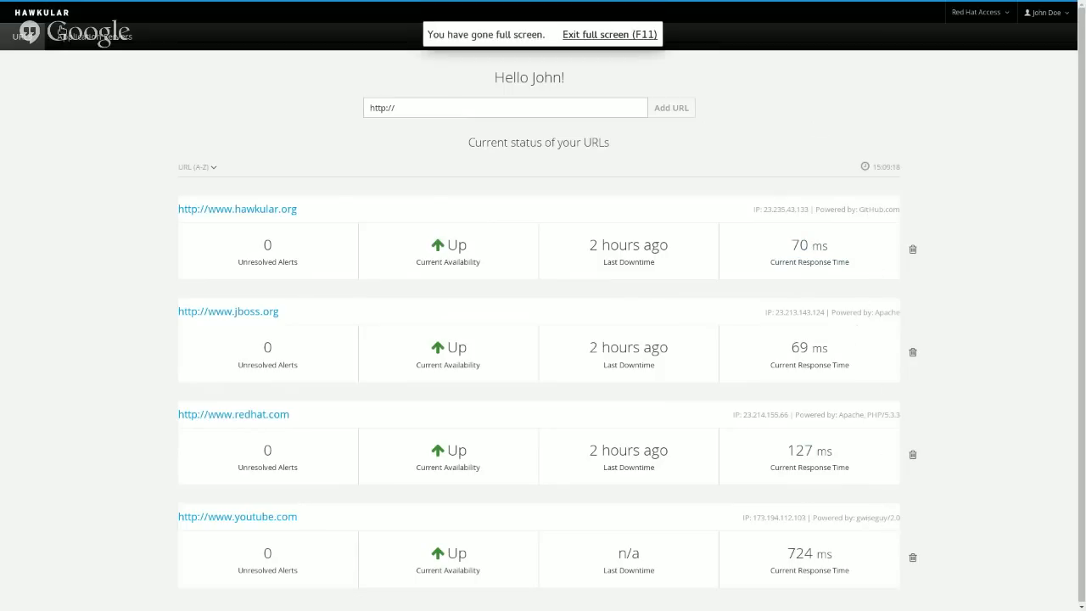
Open the Application Servers list, which shows five WildFly servers all up.
{"action": "left_click", "coordinate": [95, 37]}
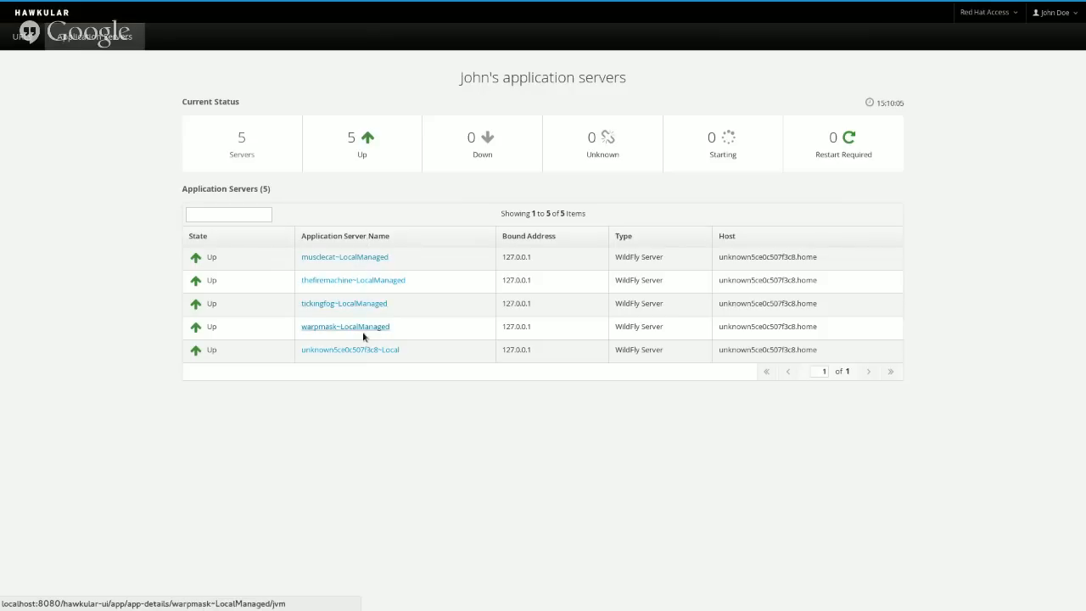
{"action": "key", "text": "alt+Tab"}
{"action": "key", "text": "alt+Tab"}
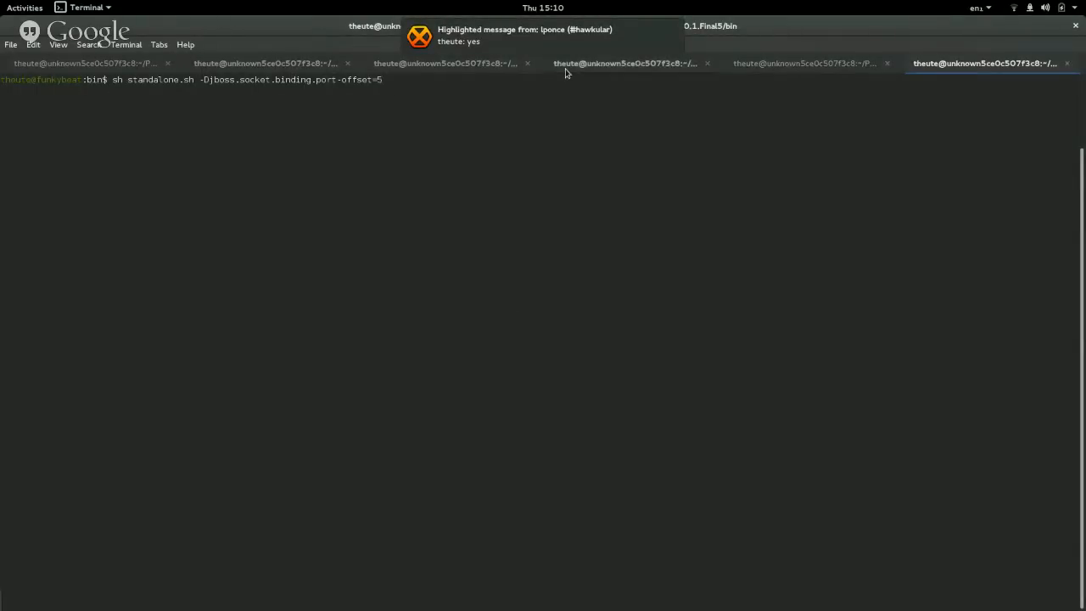
Start another WildFly server in the terminal with sh standalone.sh -Djboss.socket.binding.port-offset=5.
{"action": "key", "text": "alt+Tab"}
{"action": "key", "text": "alt+Tab"}
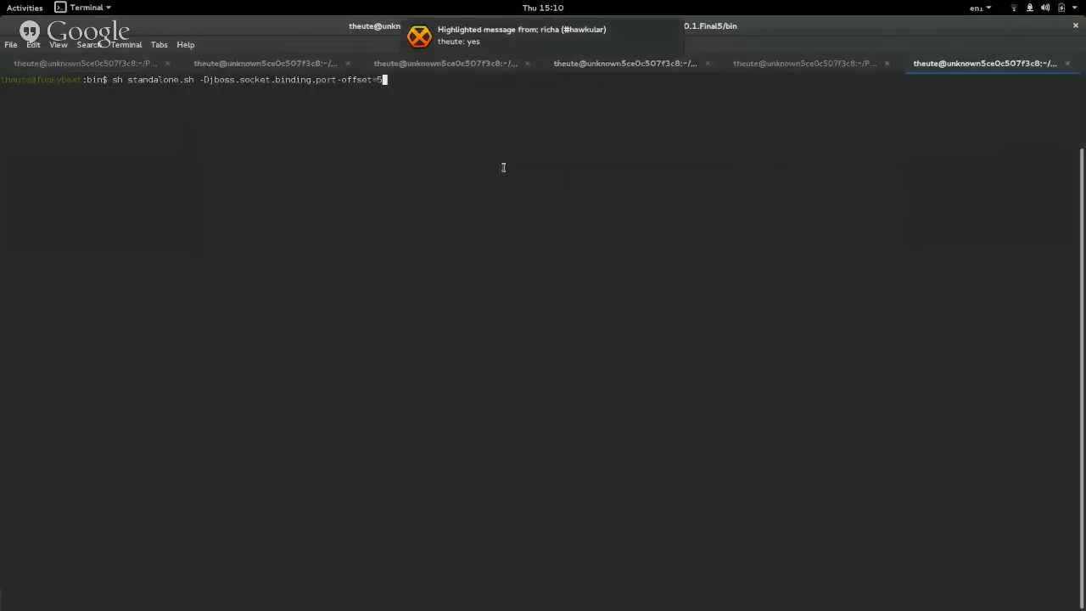
{"action": "key", "text": "alt+Tab"}
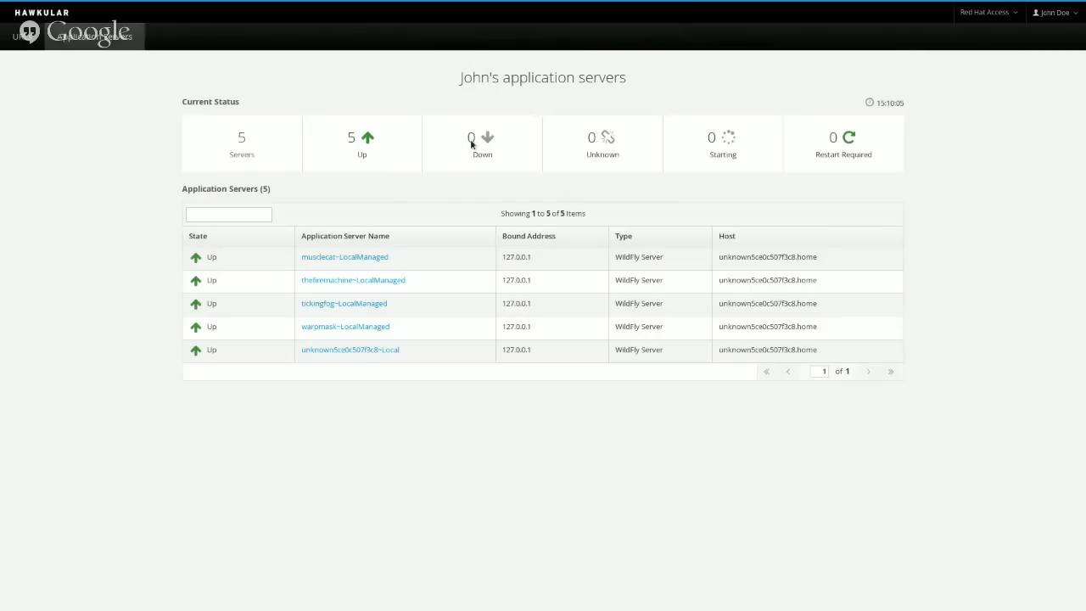
{"action": "key", "text": "alt+Tab"}
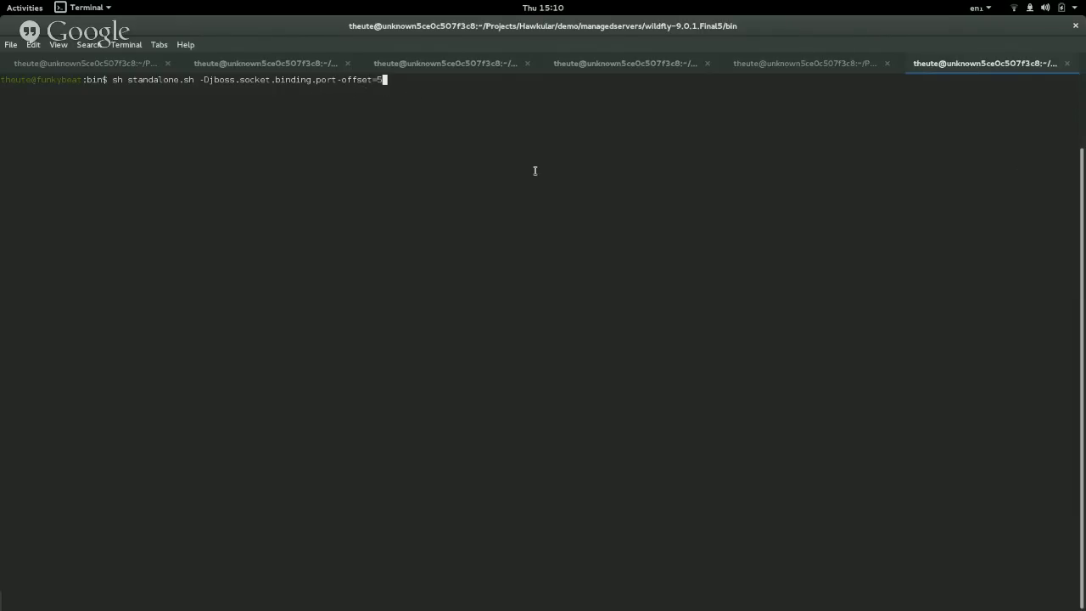
{"action": "key", "text": "Return"}
{"action": "key", "text": "alt+Tab"}
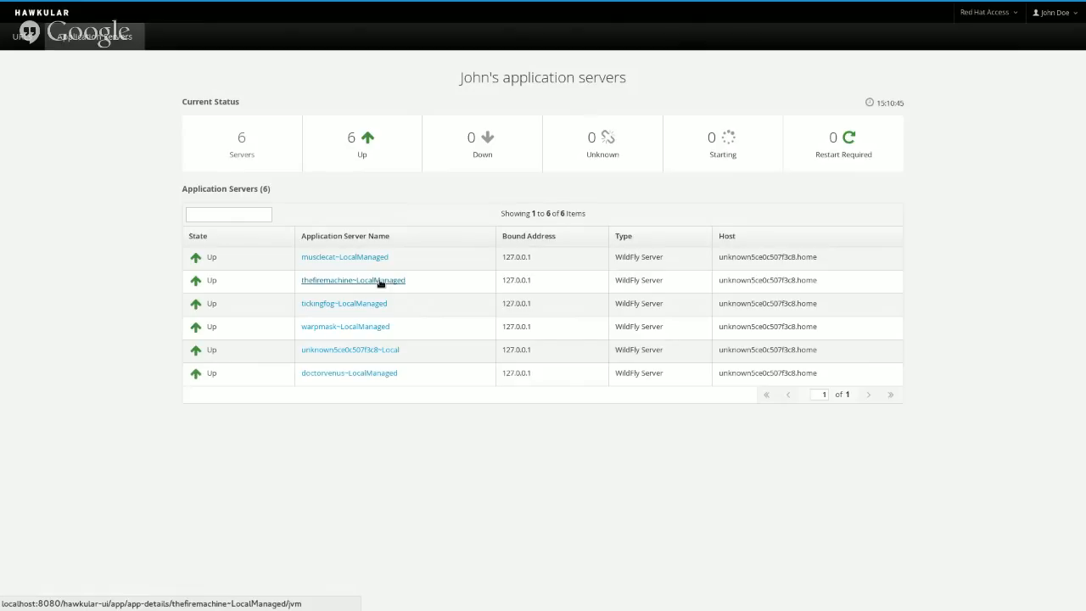
Open the unknown5ce0c507f3c8~Local server's details after briefly viewing doctorvenus~LocalManaged.
{"action": "left_click", "coordinate": [354, 375]}
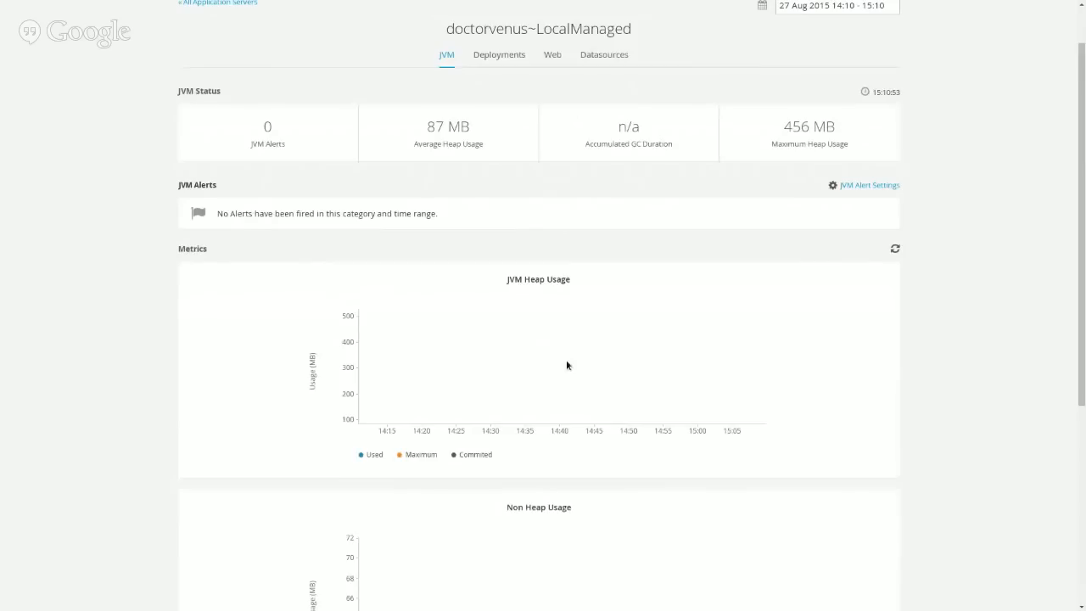
{"action": "left_click", "coordinate": [241, 61]}
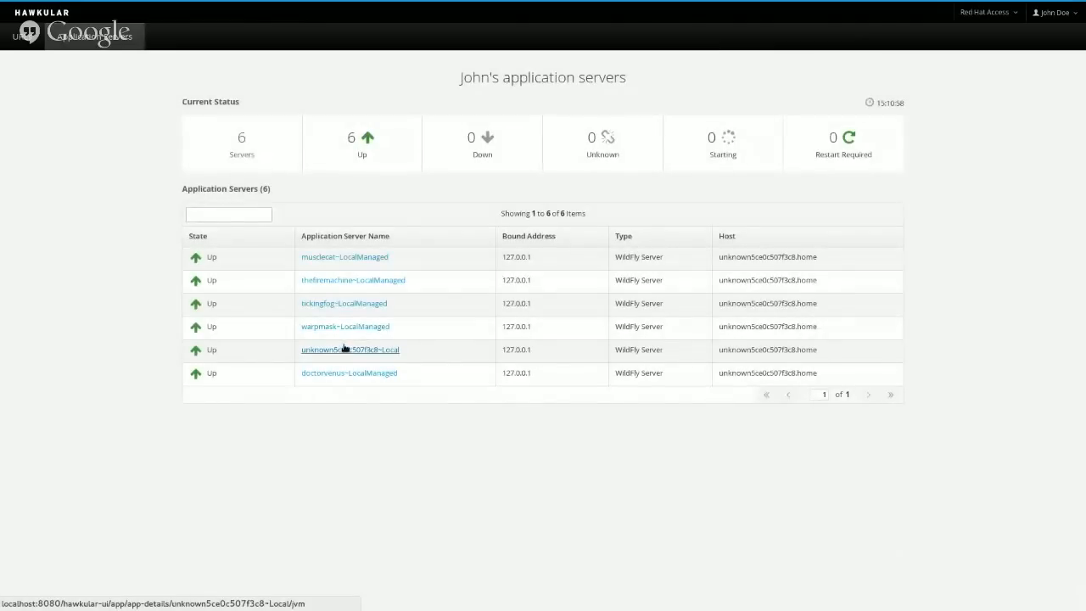
{"action": "left_click", "coordinate": [345, 348]}
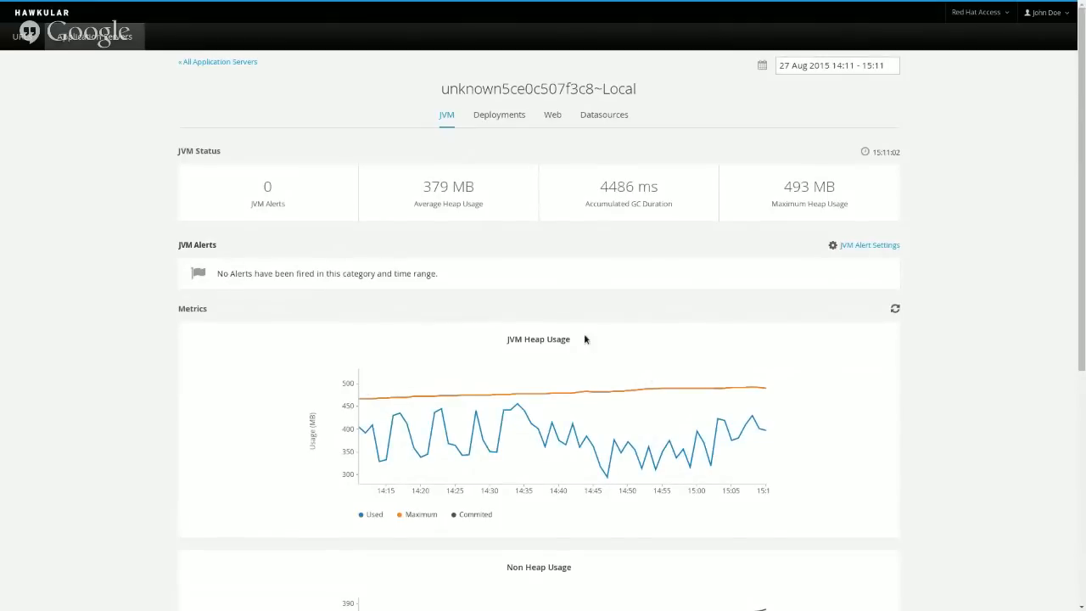
Switch the metrics range to 12 hours and back to 1 hour, then scroll the JVM charts.
{"action": "left_click", "coordinate": [855, 68]}
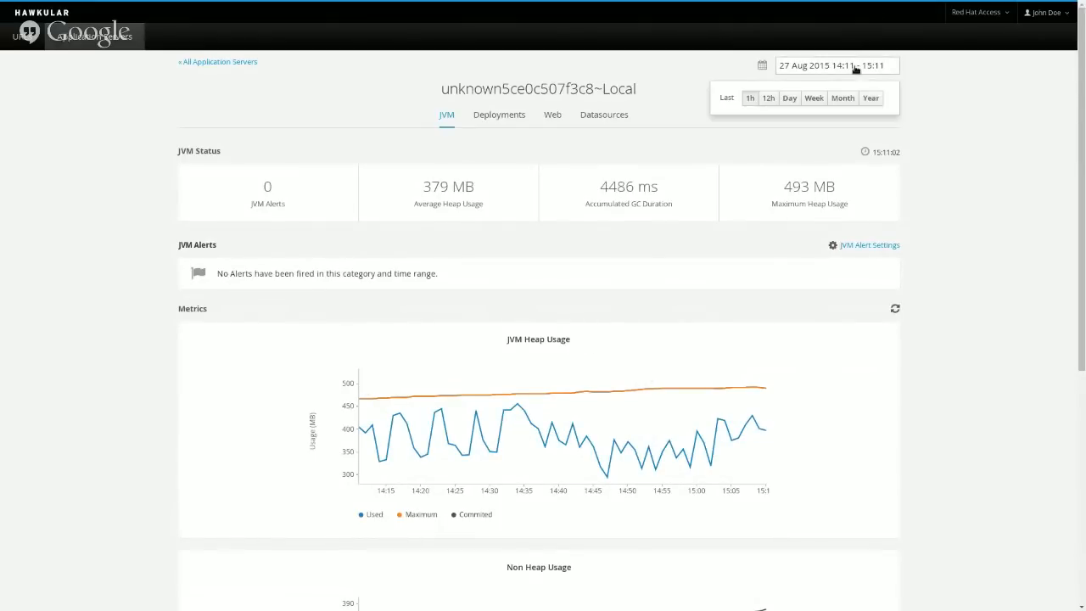
{"action": "left_click", "coordinate": [755, 99]}
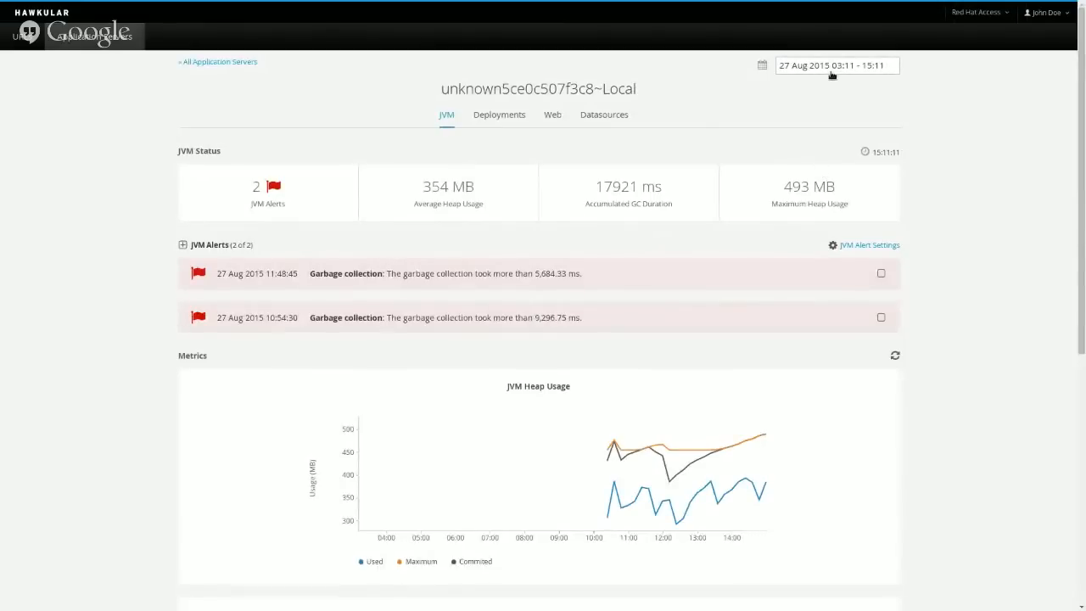
{"action": "left_click", "coordinate": [833, 66]}
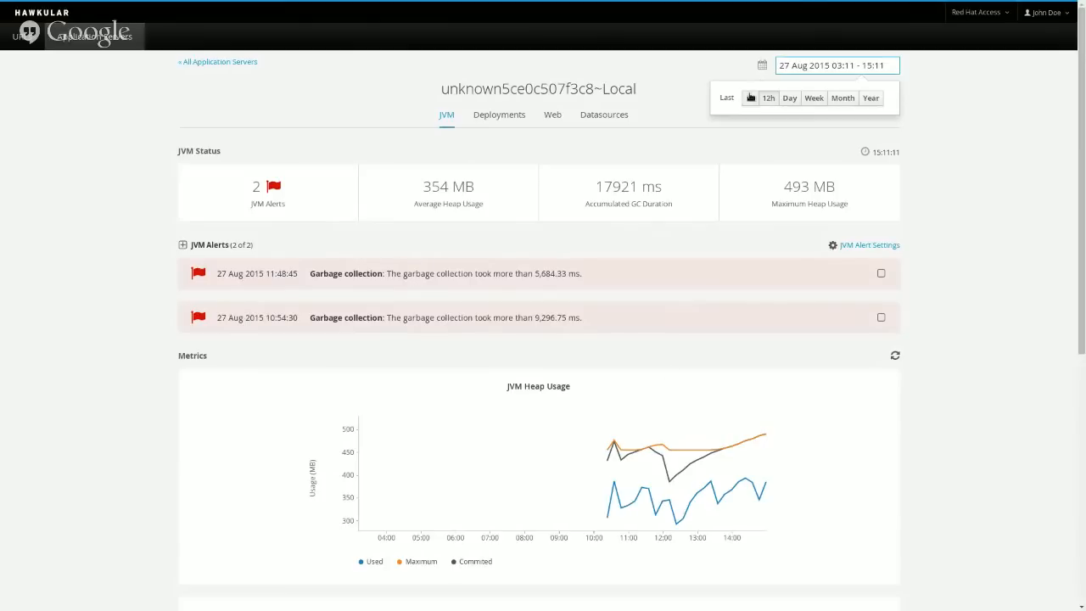
{"action": "left_click", "coordinate": [837, 183]}
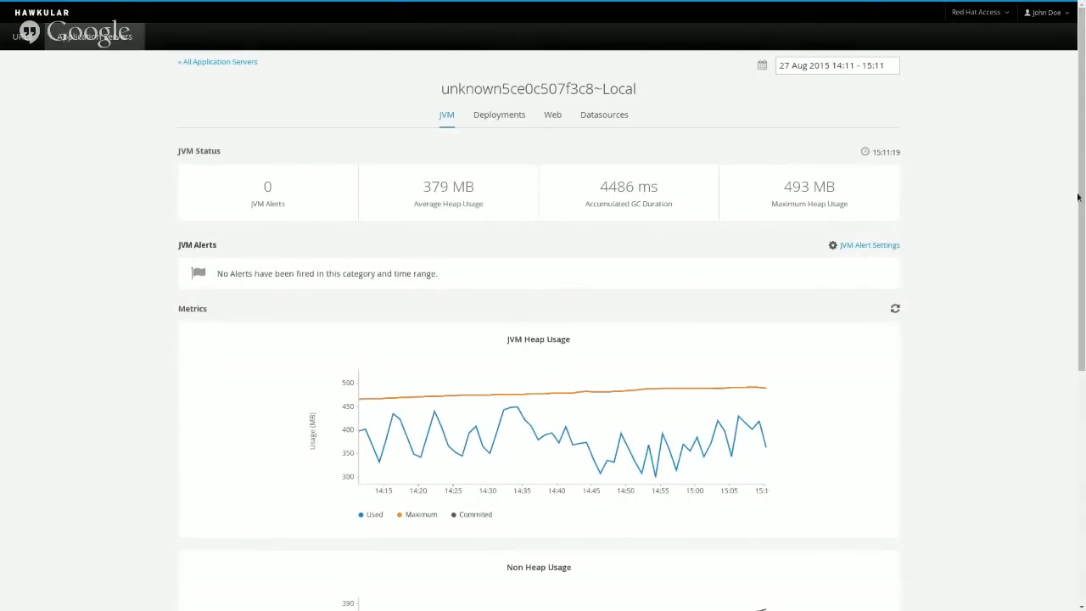
{"action": "left_click_drag", "start_coordinate": [1077, 197], "coordinate": [1074, 538]}
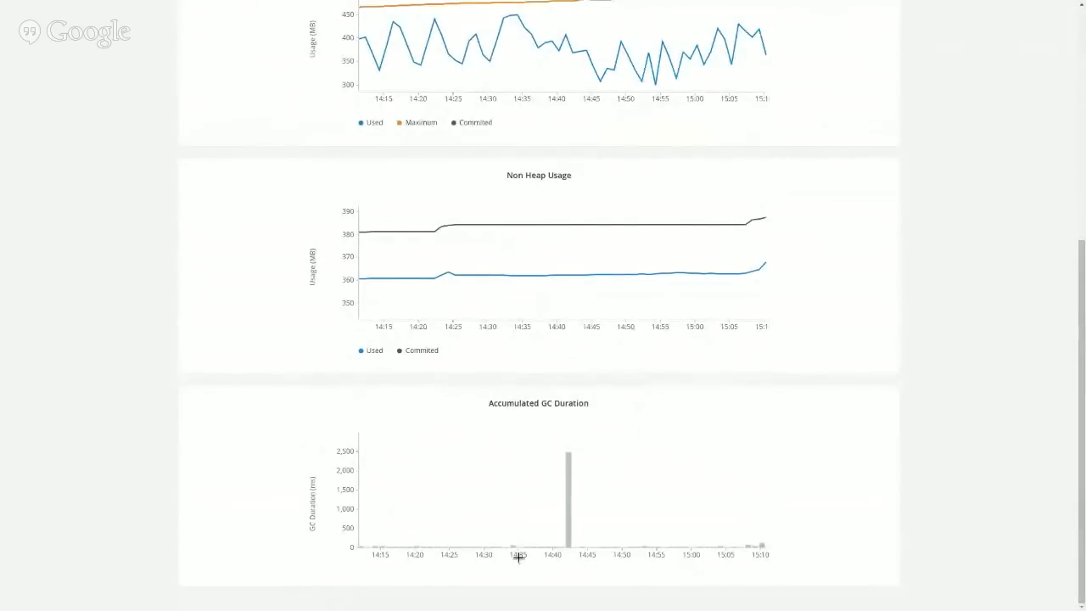
{"action": "mouse_move", "coordinate": [568, 536]}
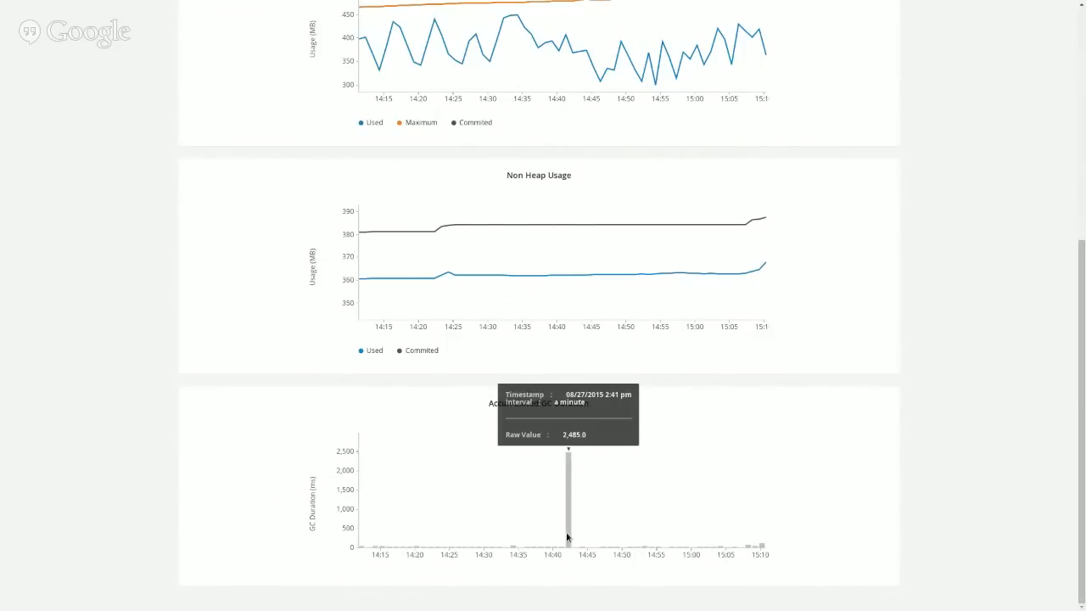
{"action": "left_click_drag", "start_coordinate": [1082, 553], "coordinate": [1083, 295]}
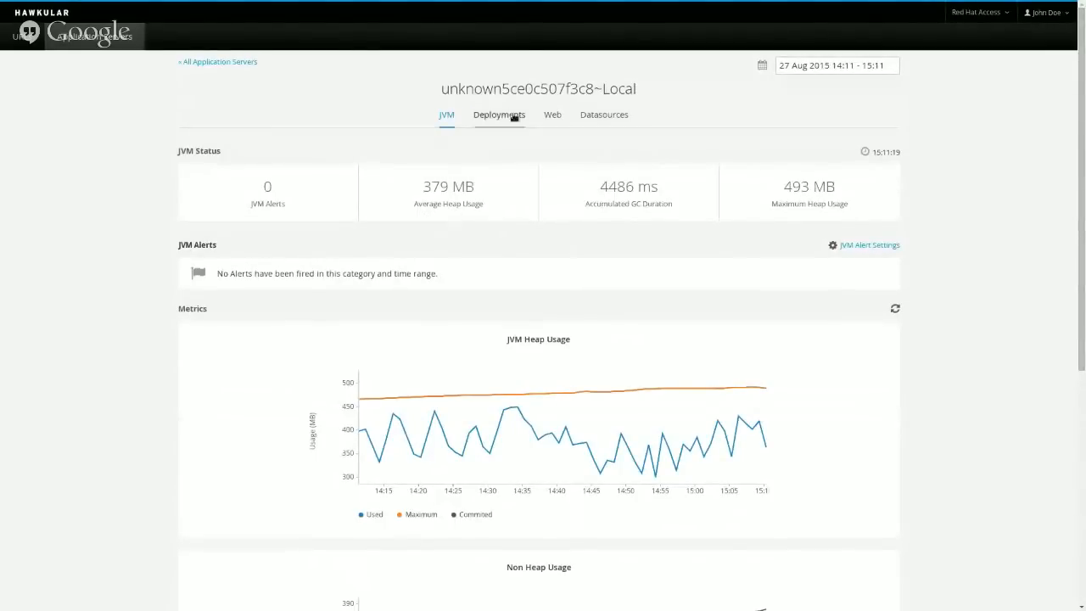
Show the Deployments tab and scroll through its 13 enabled, healthy deployments.
{"action": "left_click", "coordinate": [485, 114]}
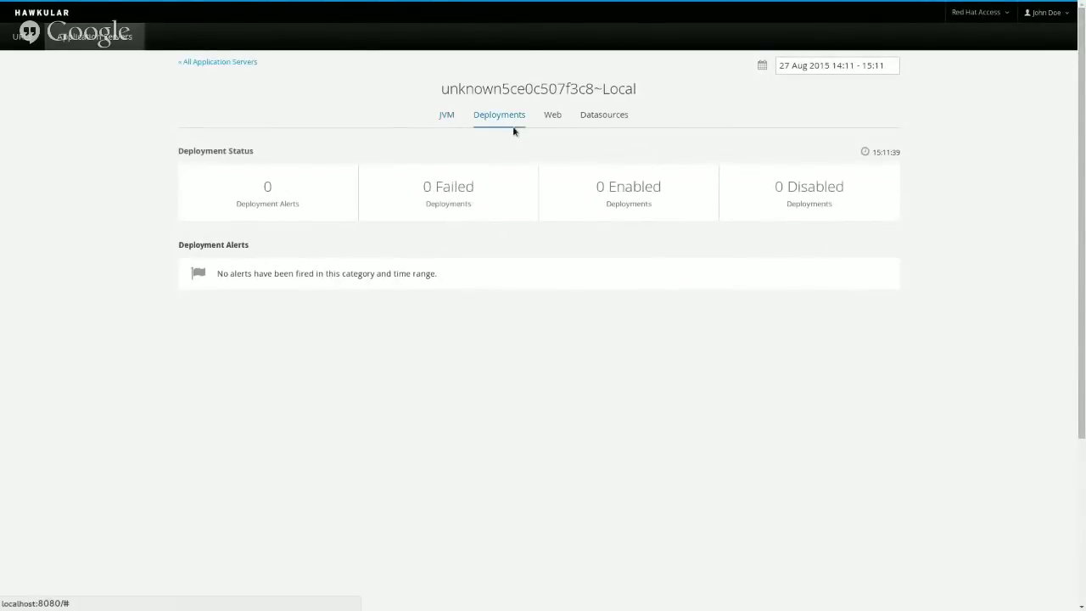
{"action": "scroll", "coordinate": [949, 367], "scroll_direction": "down", "scroll_amount": 3}
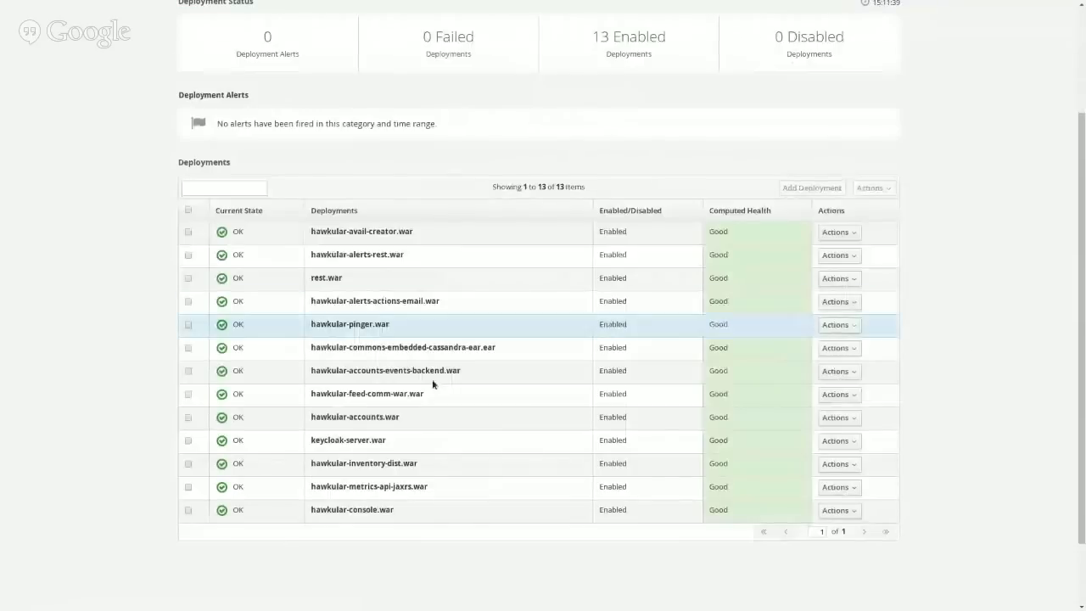
{"action": "scroll", "coordinate": [593, 372], "scroll_direction": "up", "scroll_amount": 2}
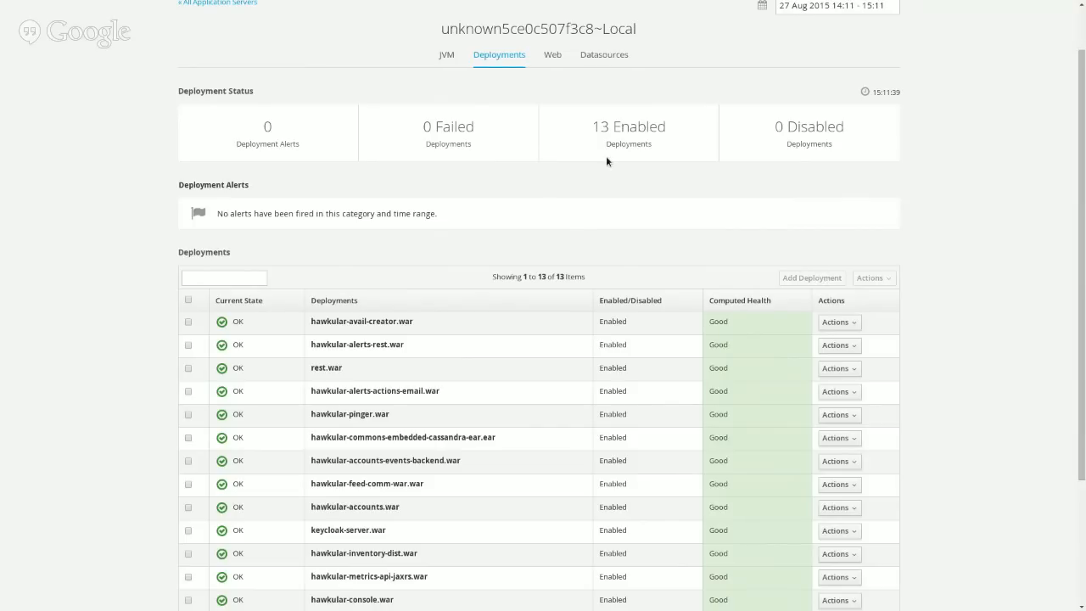
{"action": "scroll", "coordinate": [1033, 279], "scroll_direction": "down", "scroll_amount": 1}
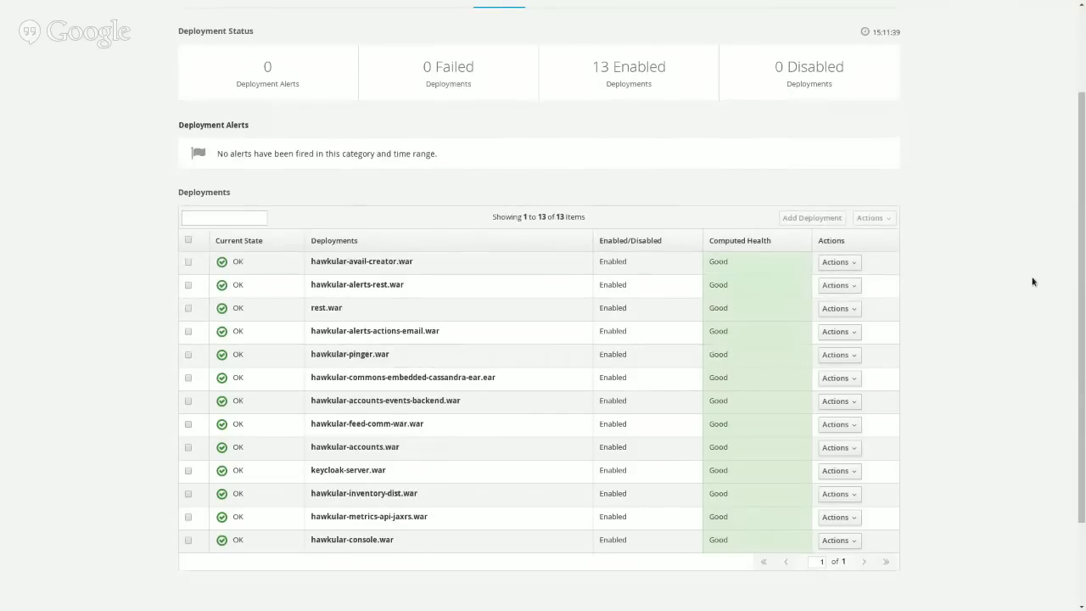
{"action": "scroll", "coordinate": [858, 261], "scroll_direction": "up", "scroll_amount": 2}
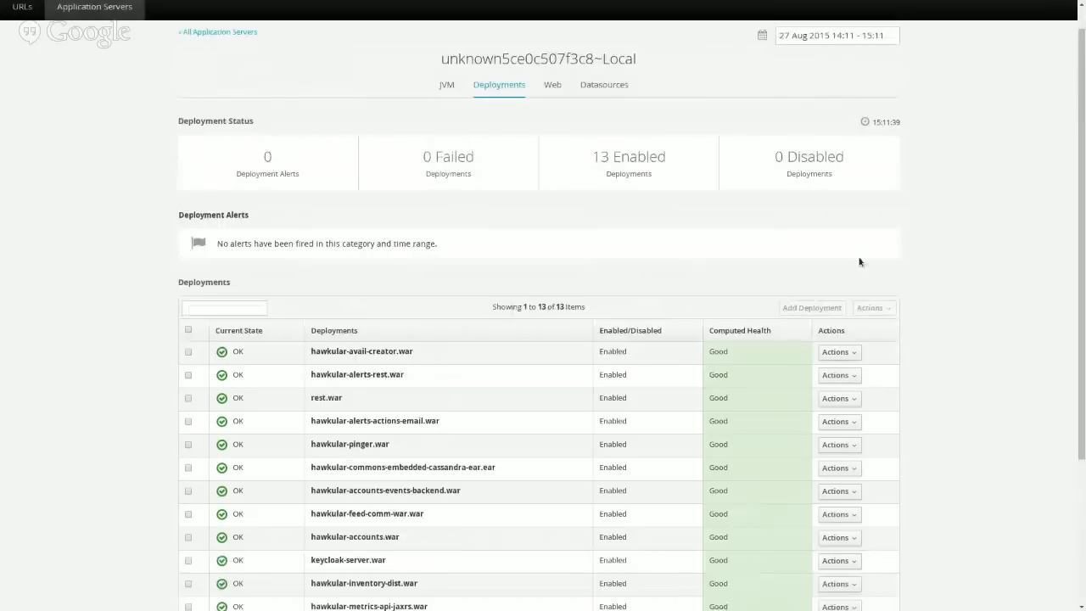
Switch to the Datasources tab and expand the KeycloakDS metrics panel.
{"action": "left_click", "coordinate": [552, 90]}
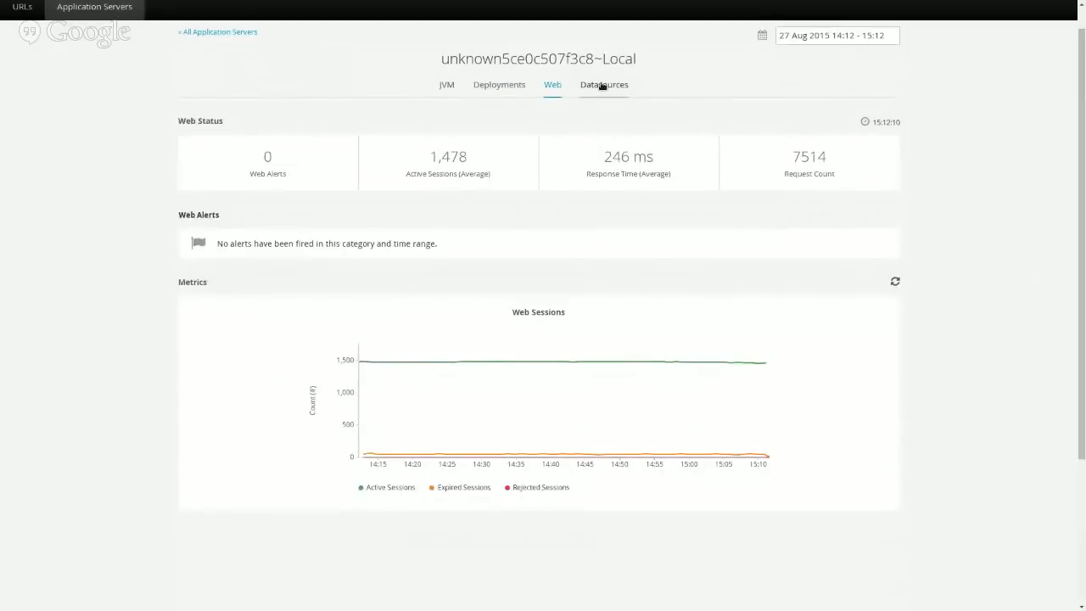
{"action": "left_click", "coordinate": [600, 81]}
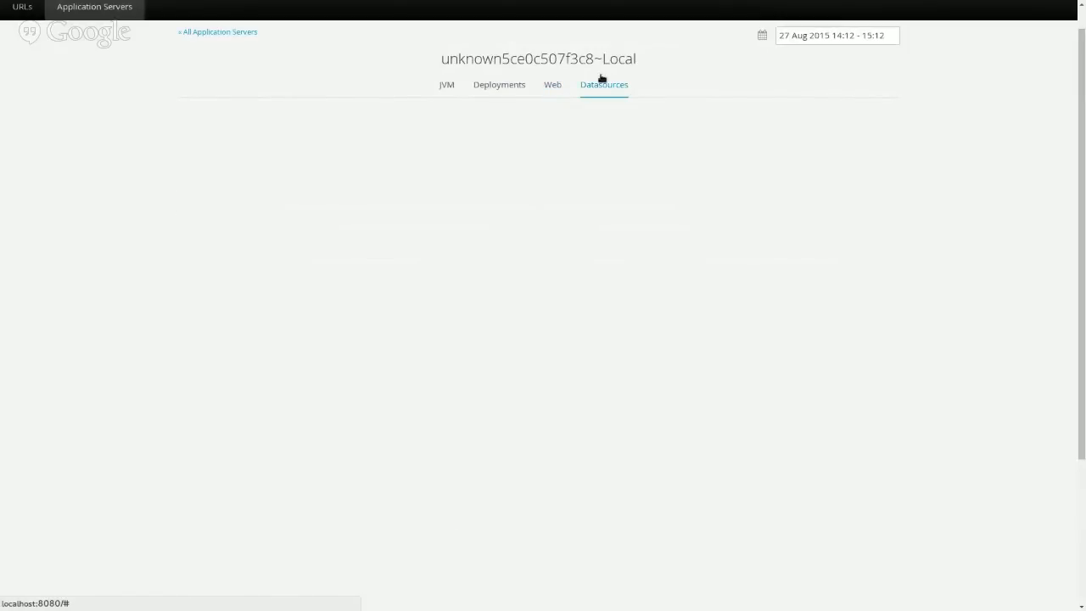
{"action": "left_click", "coordinate": [536, 198]}
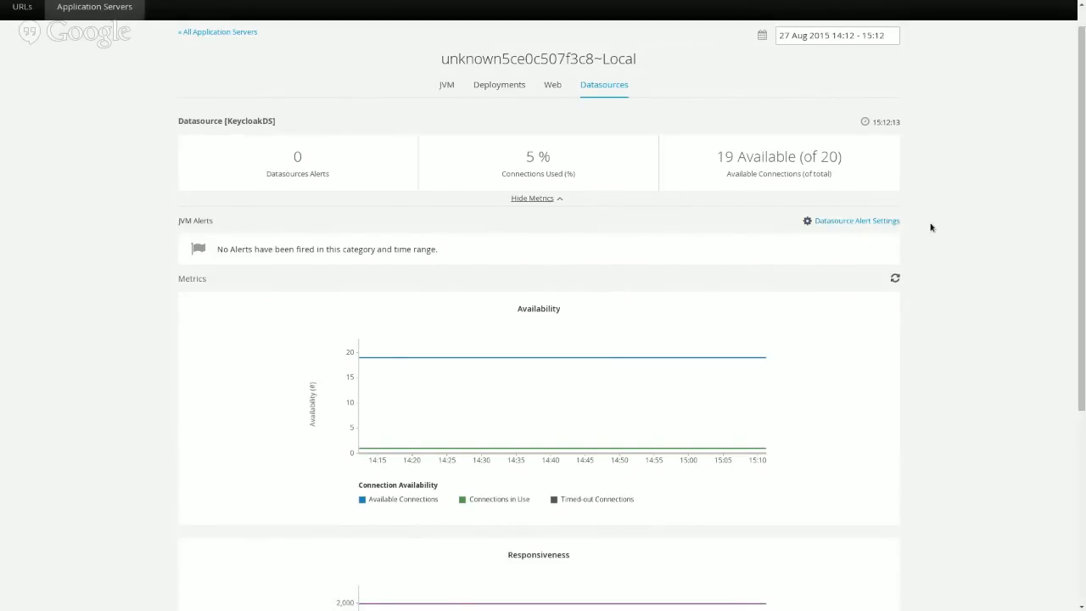
{"action": "left_click", "coordinate": [859, 223]}
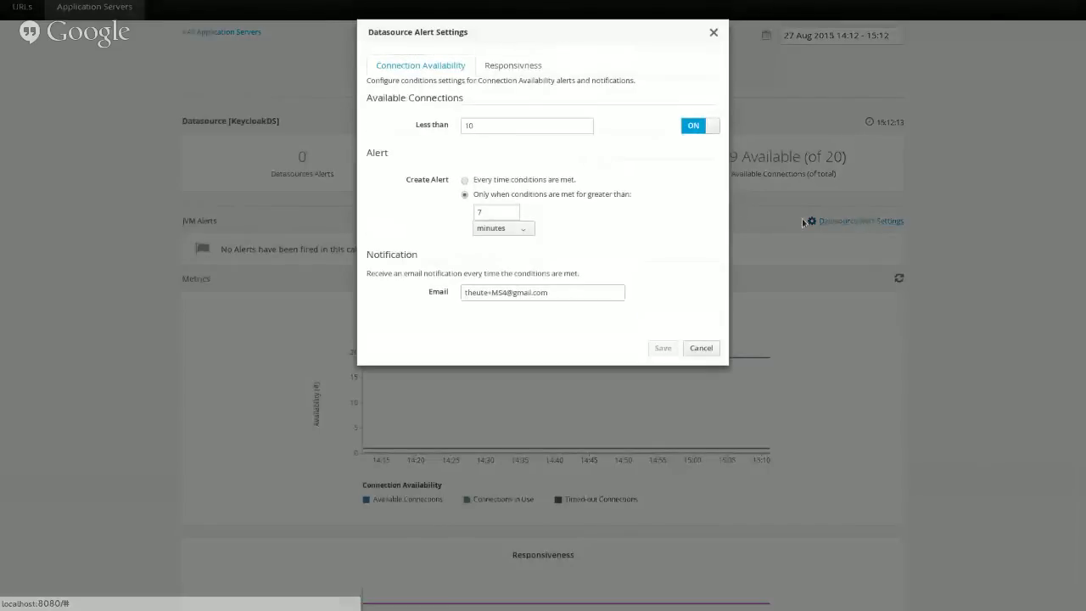
{"action": "left_click_drag", "start_coordinate": [543, 36], "coordinate": [524, 66]}
{"action": "left_click", "coordinate": [432, 102]}
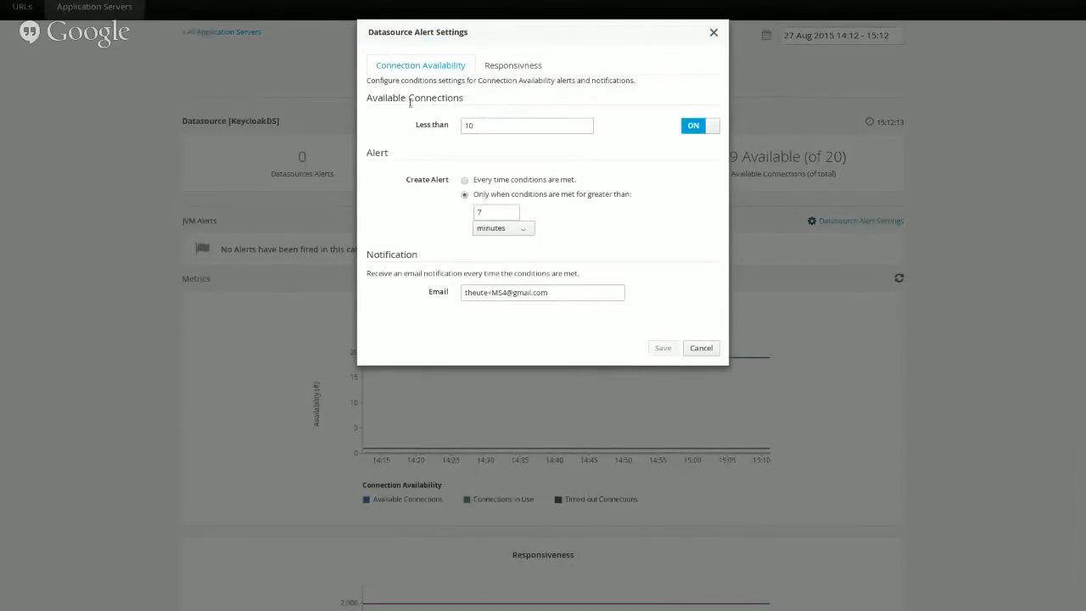
{"action": "left_click", "coordinate": [585, 123]}
{"action": "left_click", "coordinate": [585, 123]}
{"action": "left_click", "coordinate": [585, 124]}
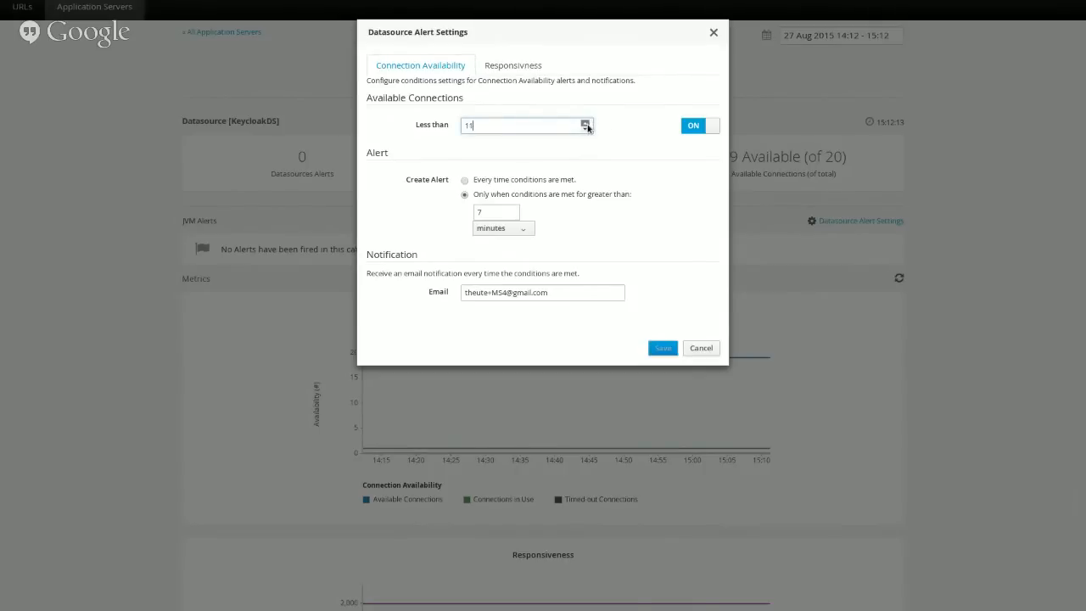
{"action": "left_click", "coordinate": [585, 124]}
{"action": "left_click", "coordinate": [585, 124]}
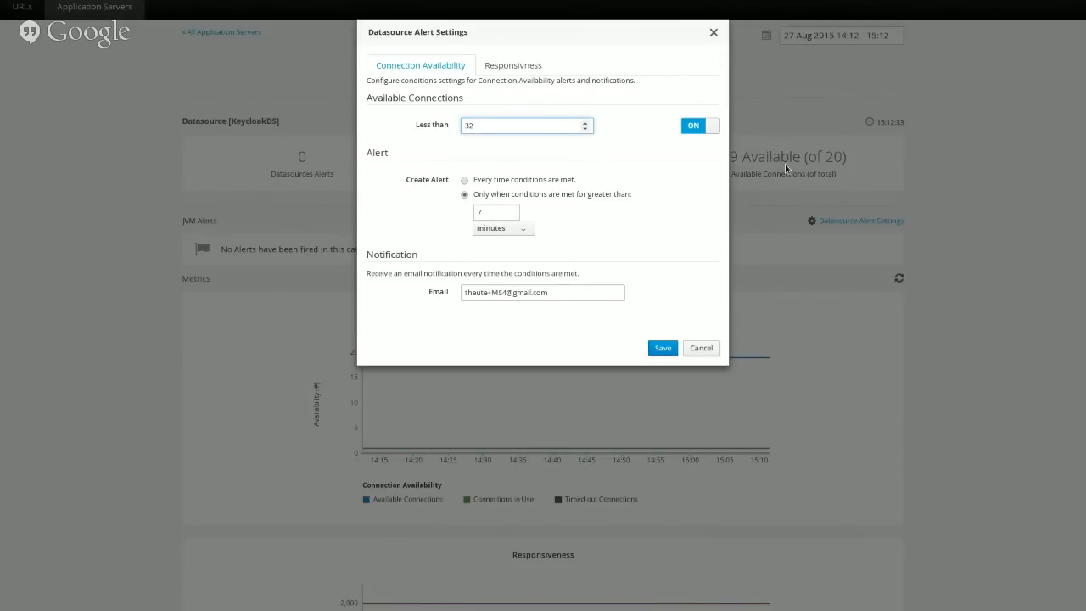
{"action": "left_click", "coordinate": [709, 352]}
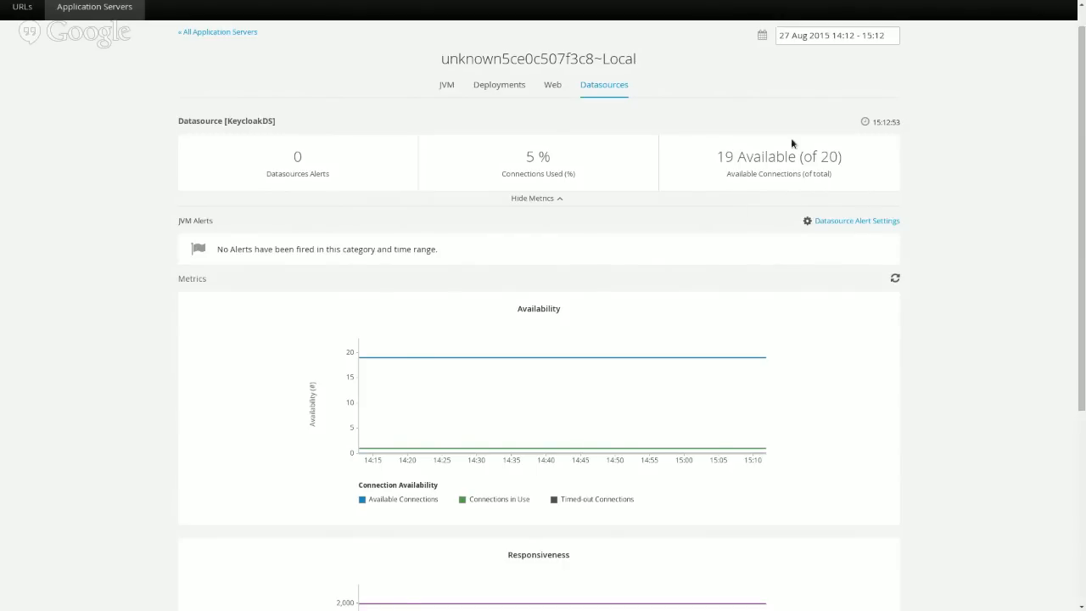
{"action": "left_click", "coordinate": [844, 220]}
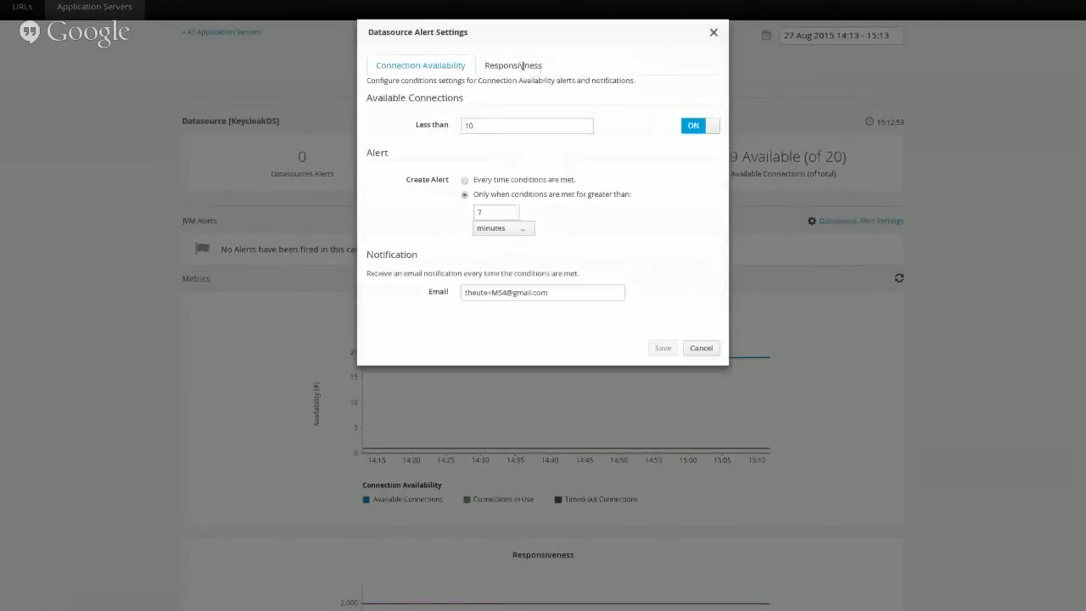
{"action": "left_click", "coordinate": [517, 66]}
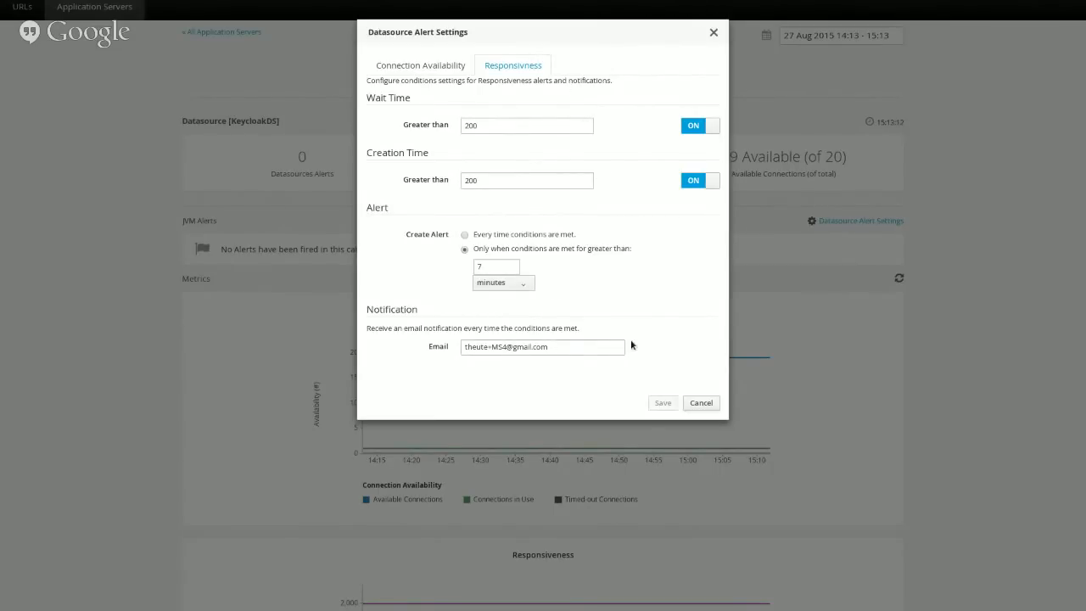
{"action": "left_click", "coordinate": [700, 404]}
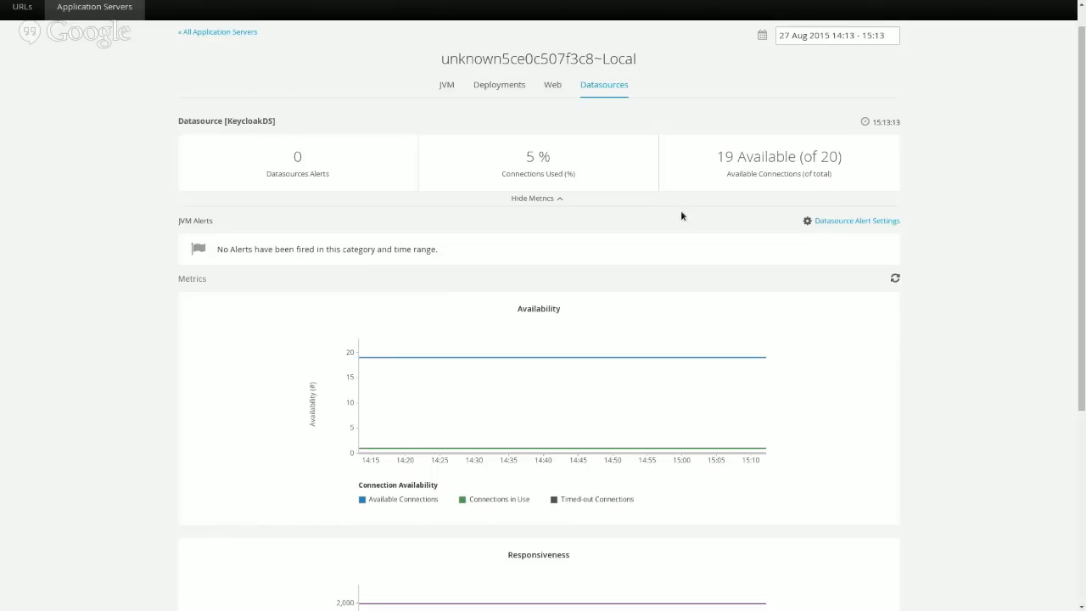
Go through the Web, Deployments and JVM tabs, then open the JVM Alert Settings dialog.
{"action": "left_click", "coordinate": [553, 88]}
{"action": "left_click", "coordinate": [517, 90]}
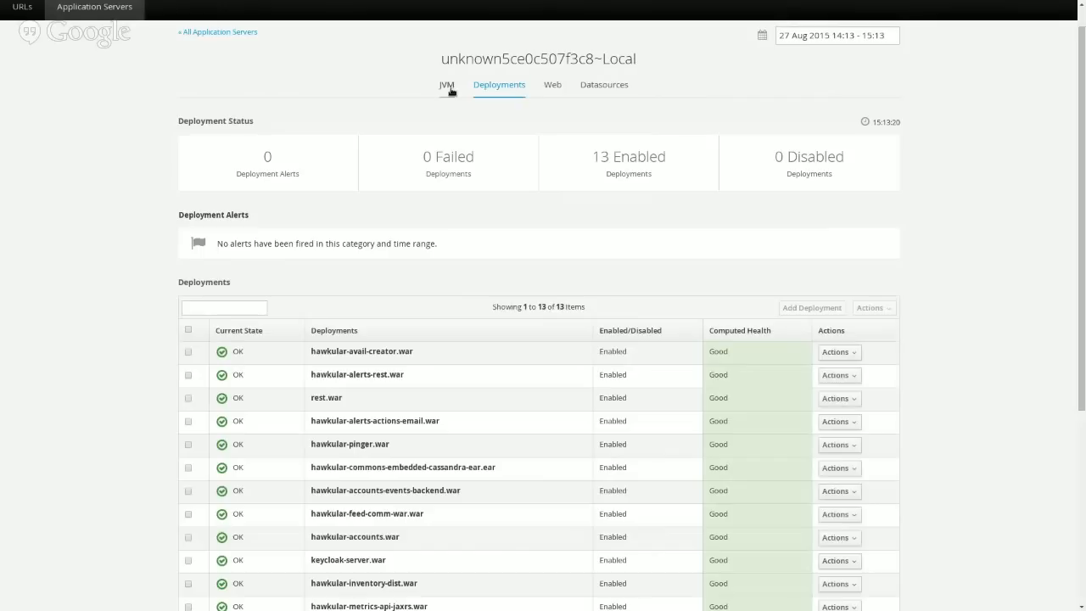
{"action": "left_click", "coordinate": [446, 85]}
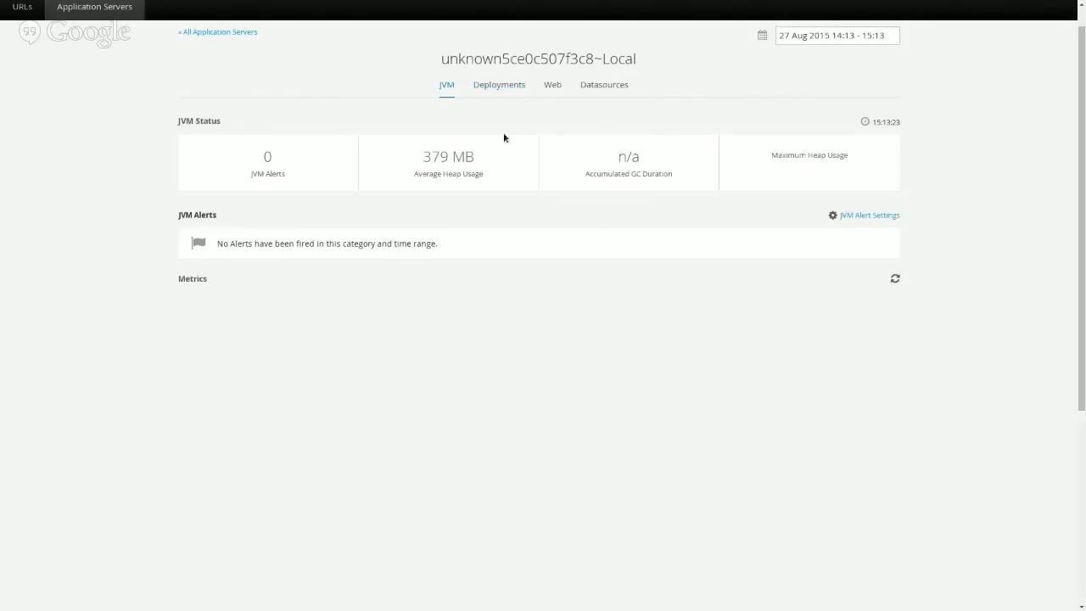
{"action": "left_click", "coordinate": [888, 217]}
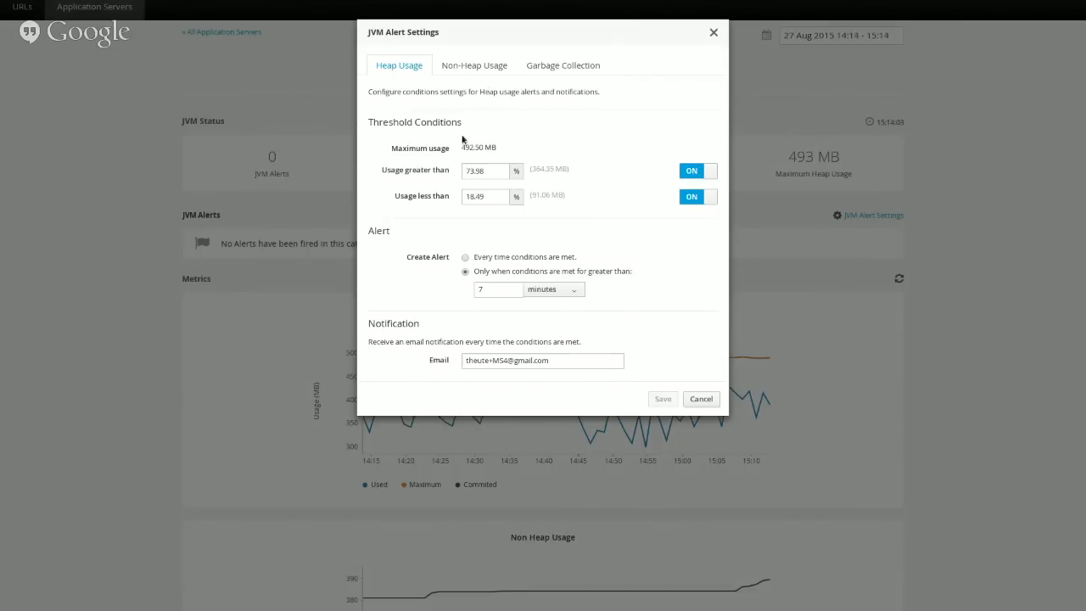
Browse the non-heap, garbage collection and heap usage alert threshold tabs.
{"action": "left_click", "coordinate": [473, 66]}
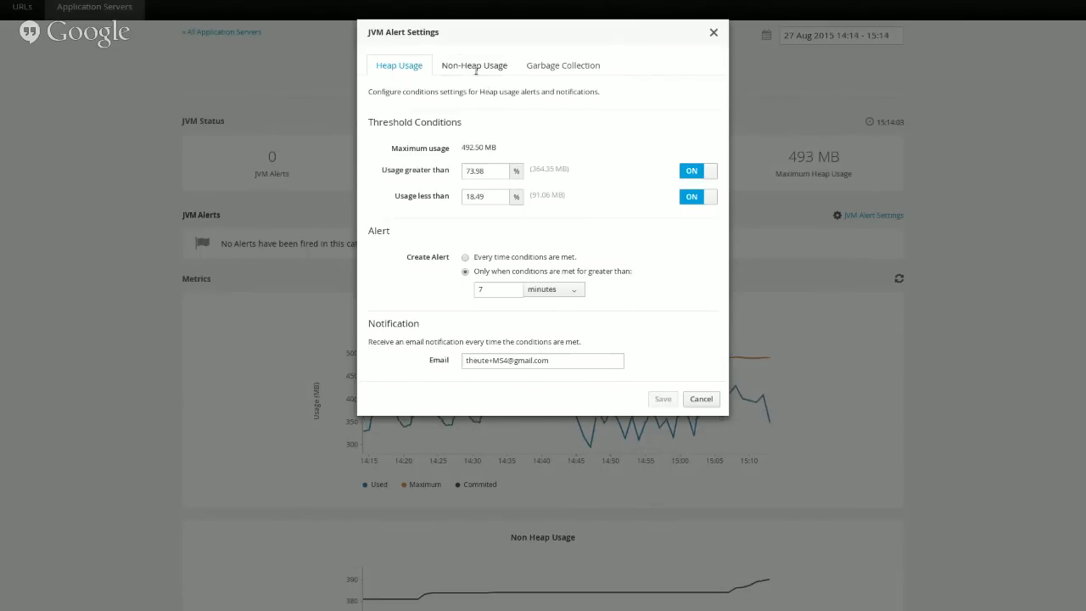
{"action": "left_click", "coordinate": [563, 68]}
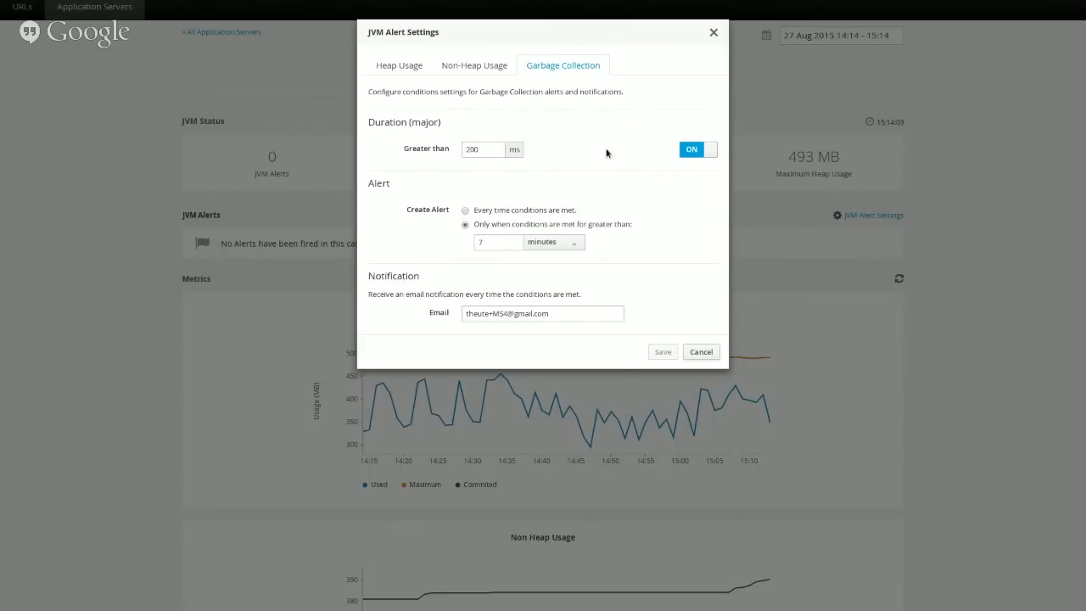
{"action": "left_click", "coordinate": [466, 66]}
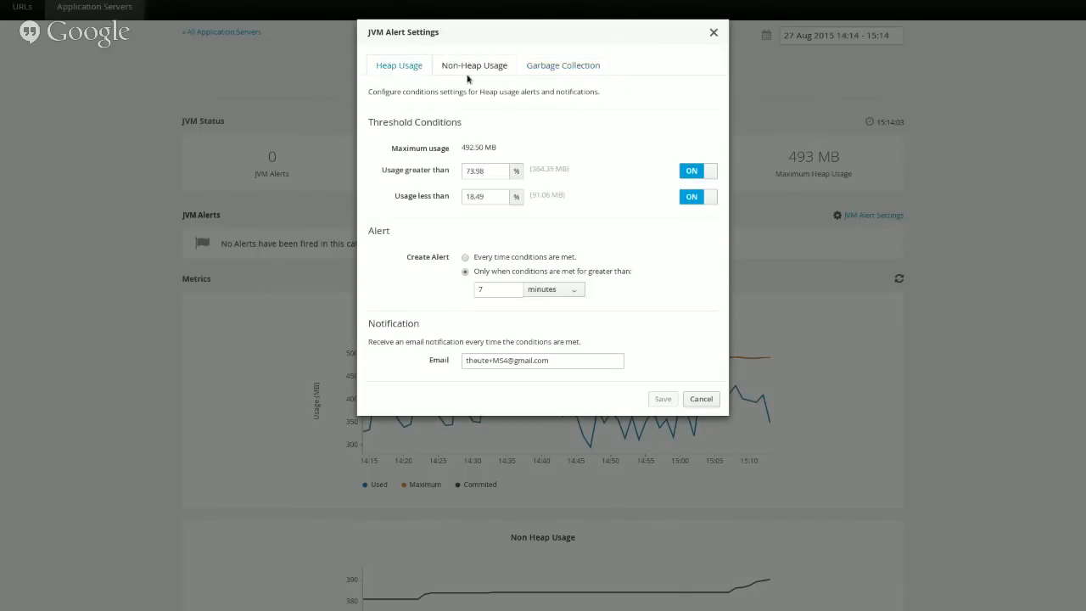
{"action": "left_click", "coordinate": [530, 66]}
{"action": "left_click", "coordinate": [404, 65]}
Try heap thresholds of 76 and 18, then cancel and return to All Application Servers.
{"action": "double_click", "coordinate": [480, 172]}
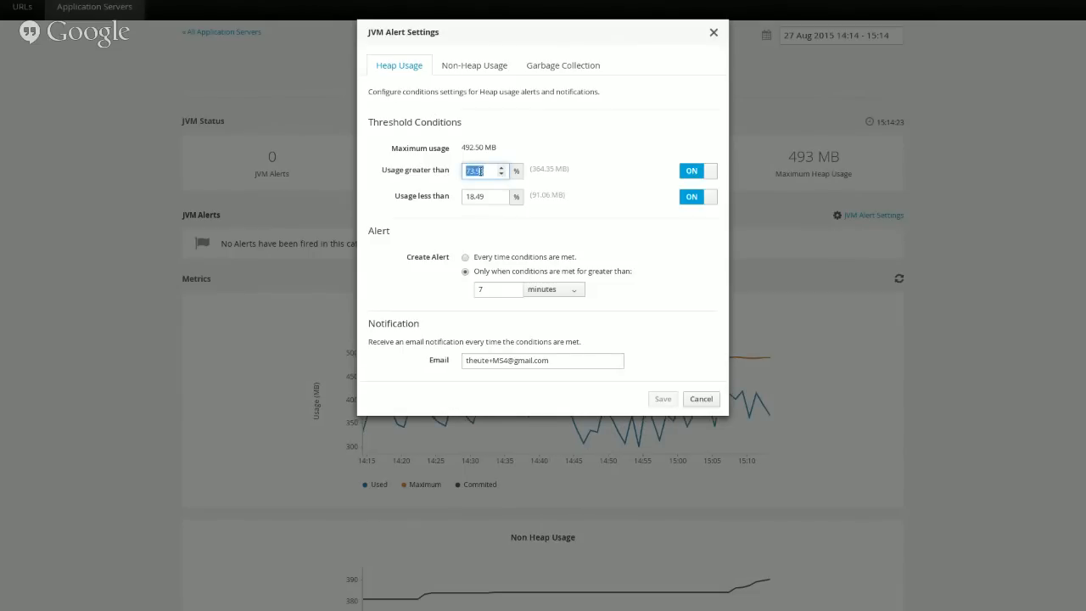
{"action": "left_click", "coordinate": [501, 173]}
{"action": "type", "text": "76"}
{"action": "double_click", "coordinate": [501, 169]}
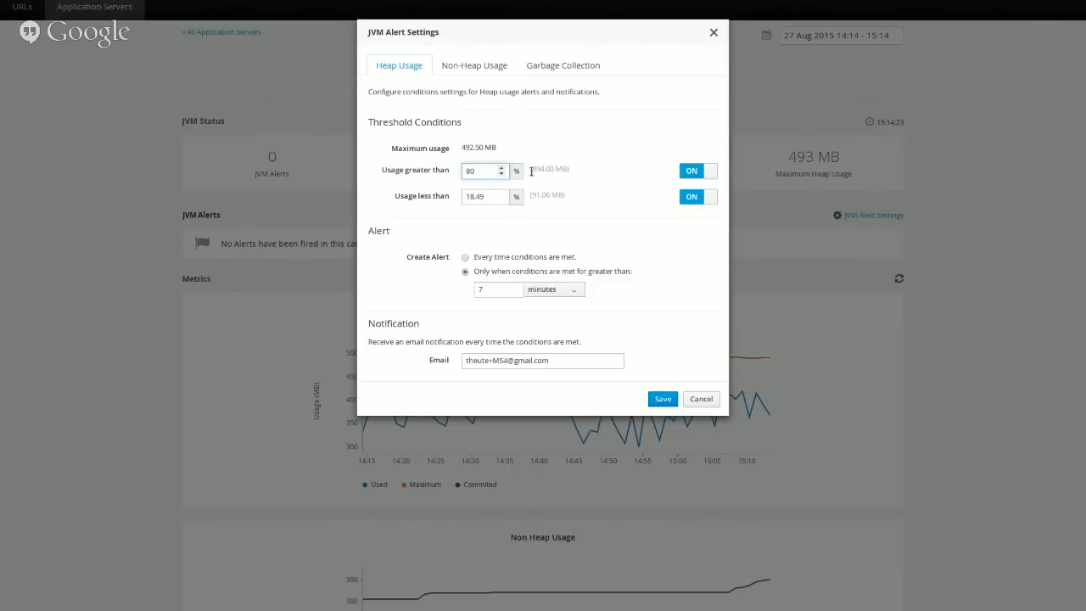
{"action": "left_click", "coordinate": [532, 170]}
{"action": "left_click", "coordinate": [501, 168]}
{"action": "left_click", "coordinate": [501, 169]}
{"action": "left_click", "coordinate": [501, 201]}
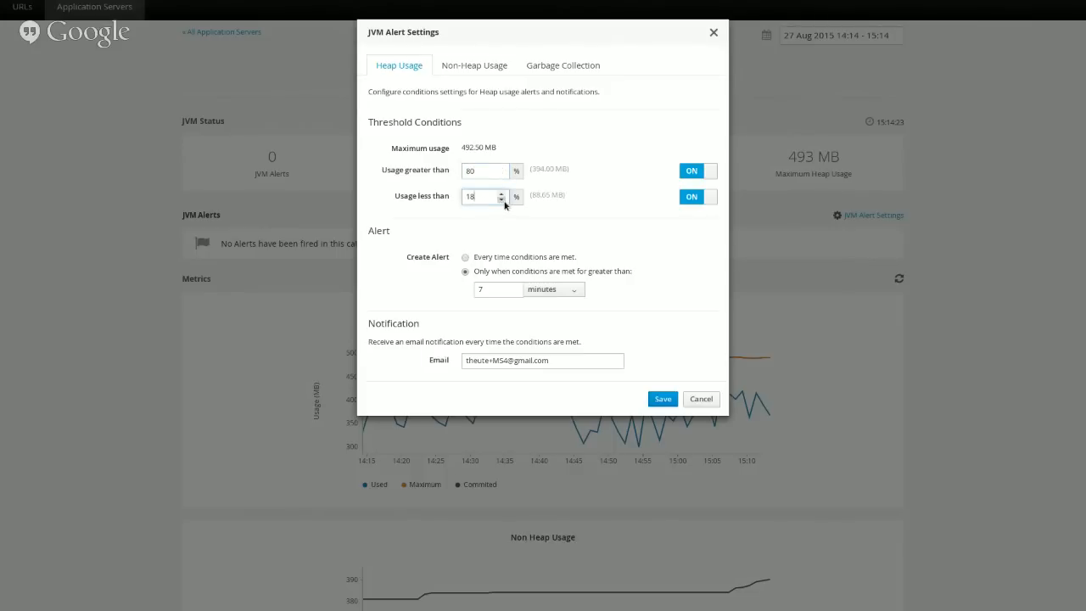
{"action": "left_click", "coordinate": [700, 398]}
{"action": "left_click", "coordinate": [242, 34]}
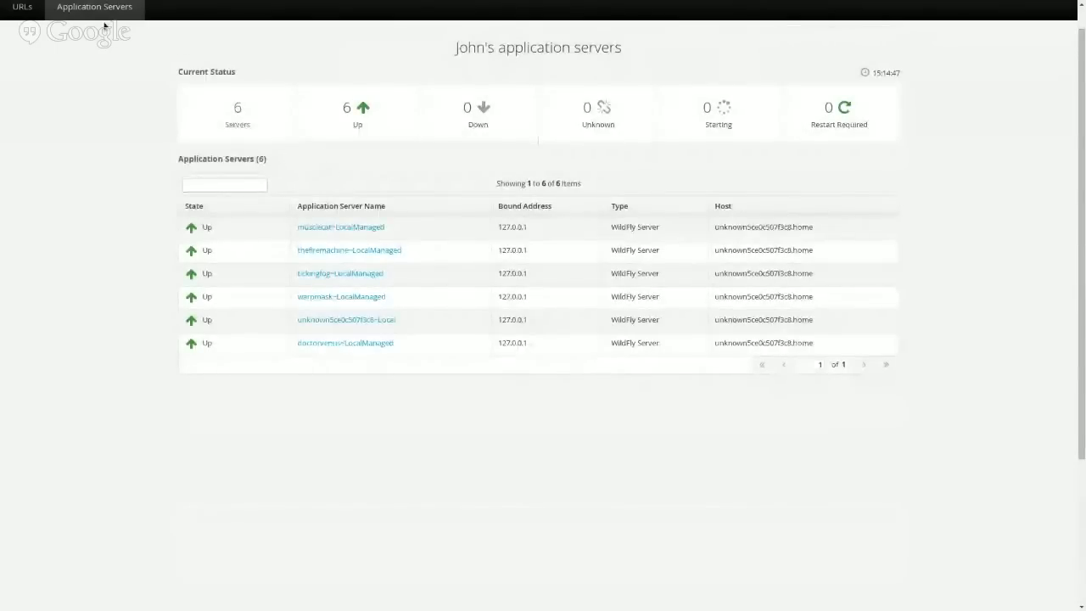
Open youtube.com from the monitored URLs list and show its response time statistics.
{"action": "left_click", "coordinate": [22, 6]}
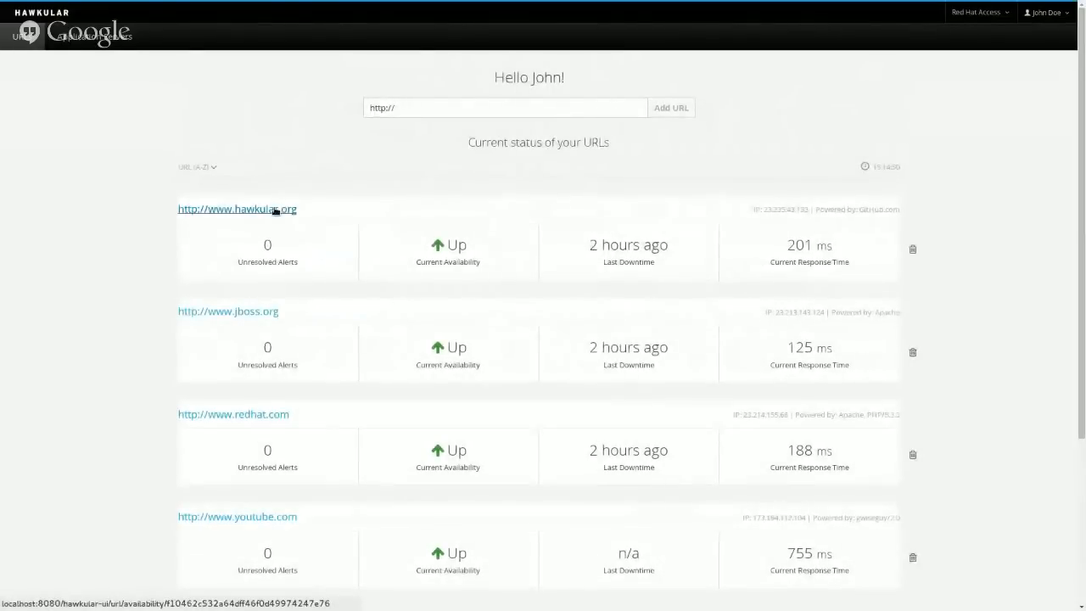
{"action": "scroll", "coordinate": [341, 347], "scroll_direction": "down", "scroll_amount": 2}
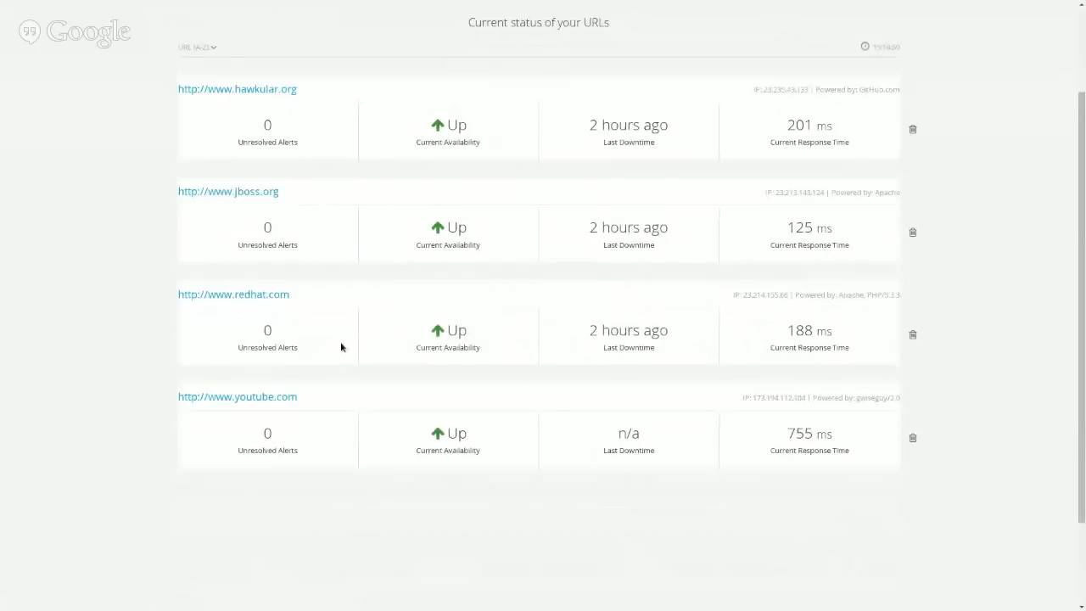
{"action": "scroll", "coordinate": [341, 347], "scroll_direction": "up", "scroll_amount": 1}
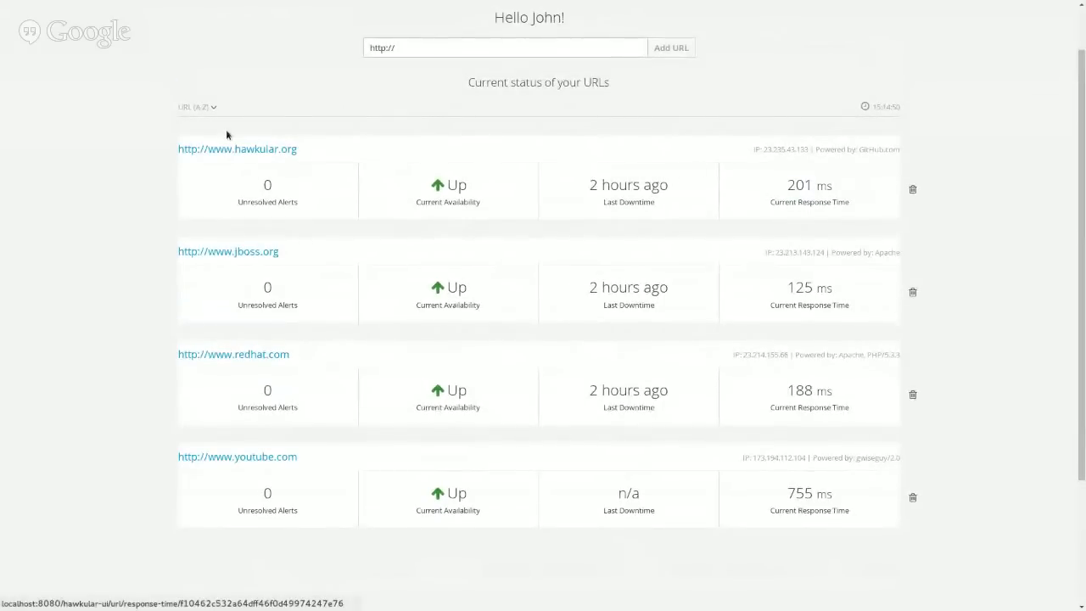
{"action": "left_click", "coordinate": [272, 461]}
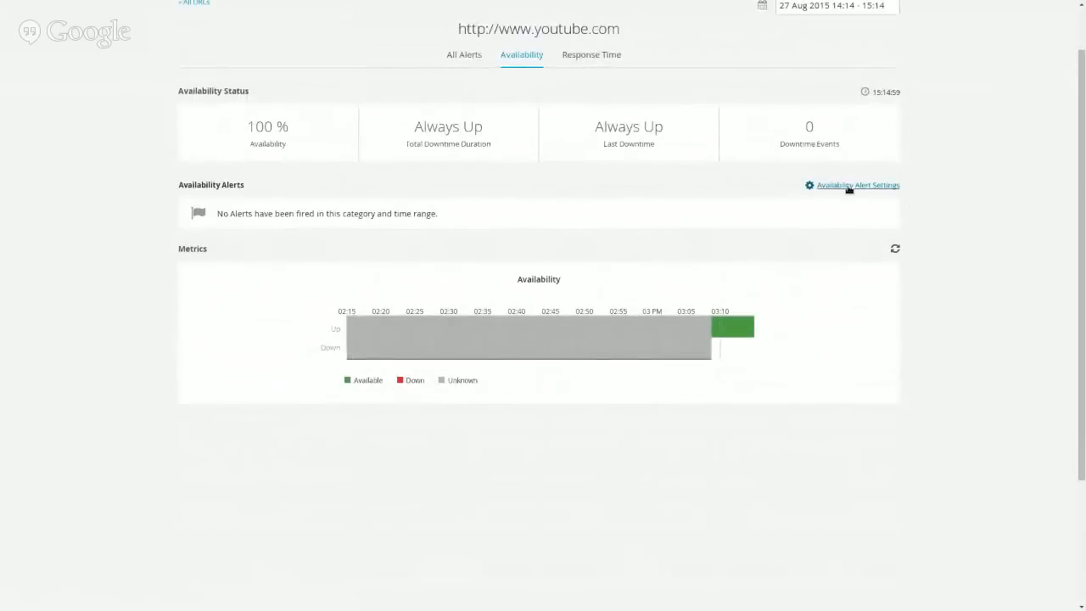
{"action": "scroll", "coordinate": [918, 259], "scroll_direction": "up", "scroll_amount": 1}
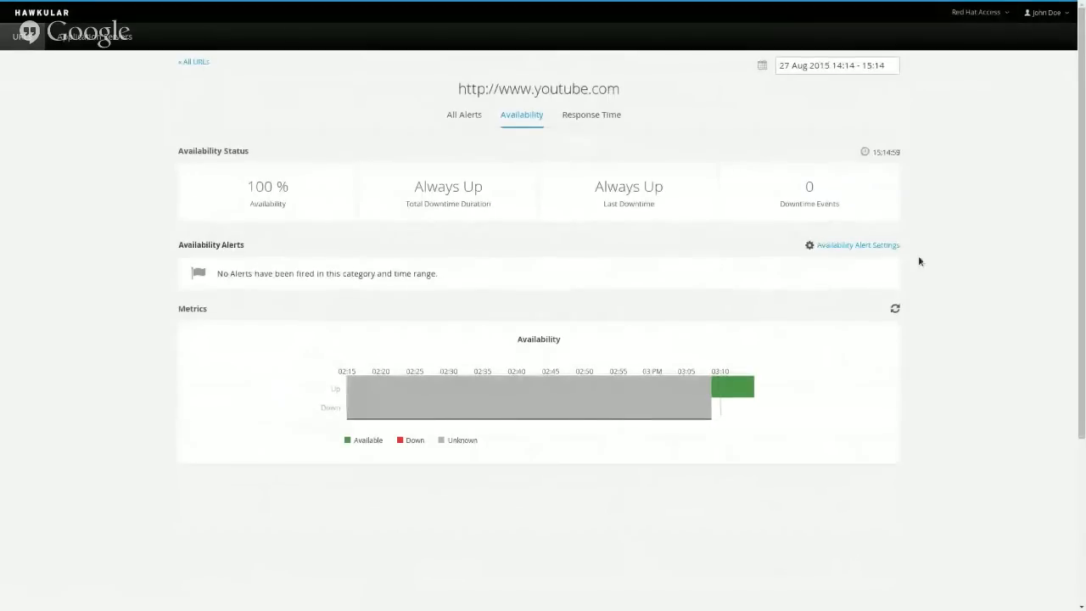
{"action": "left_click", "coordinate": [589, 118]}
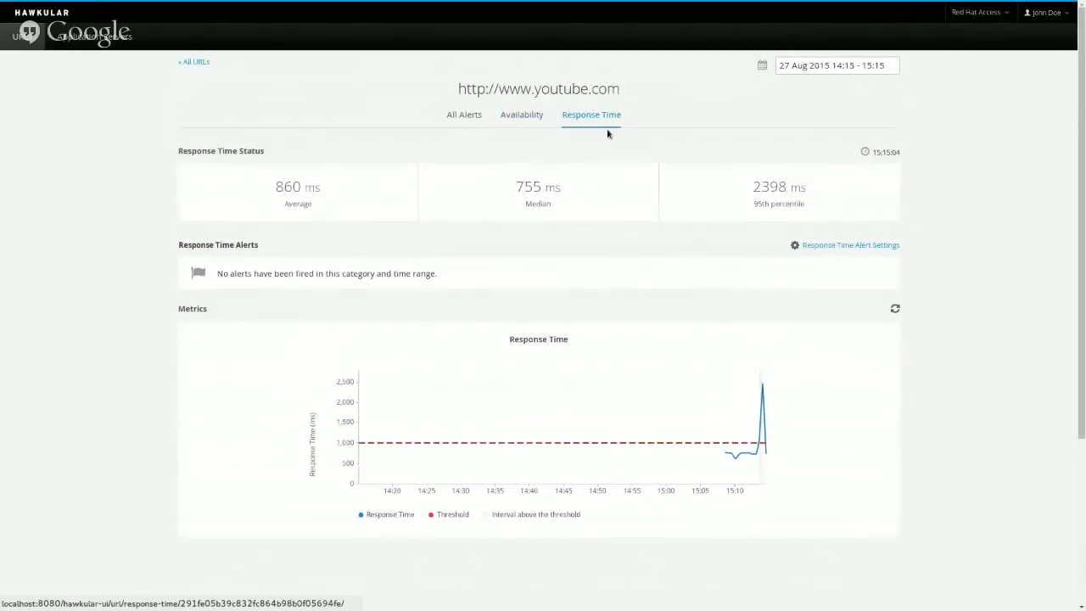
Set the youtube.com response-time alert threshold to 300 milliseconds.
{"action": "left_click", "coordinate": [845, 247]}
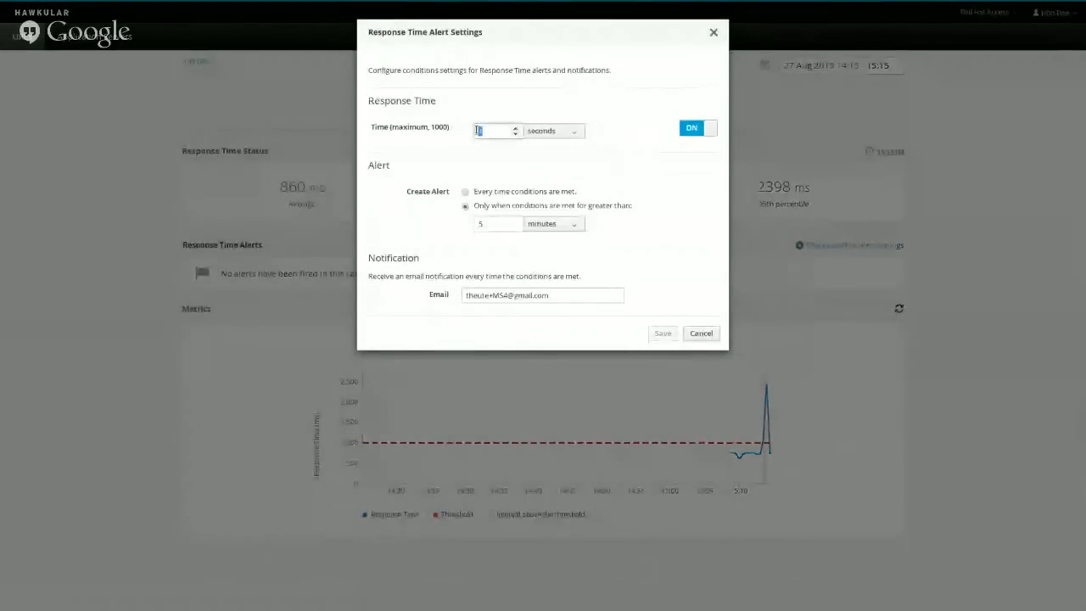
{"action": "left_click", "coordinate": [539, 131]}
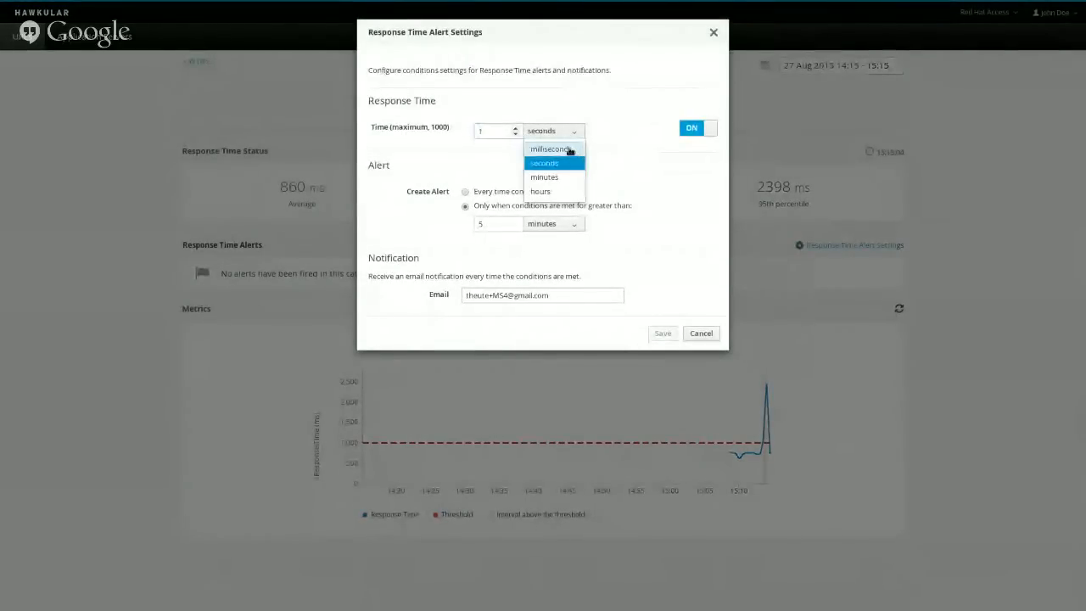
{"action": "left_click", "coordinate": [569, 150]}
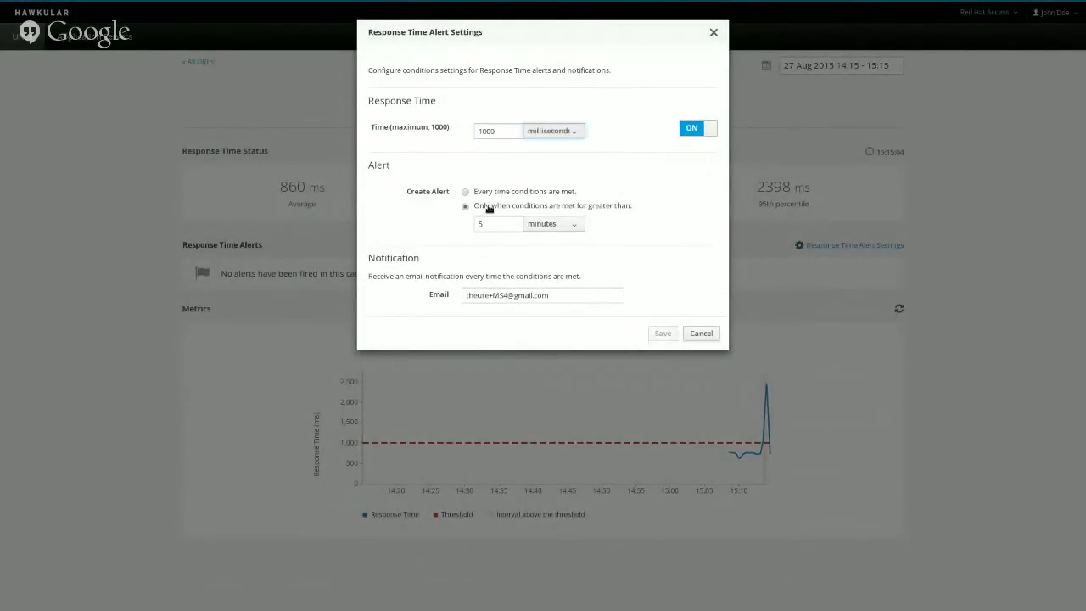
{"action": "double_click", "coordinate": [503, 130]}
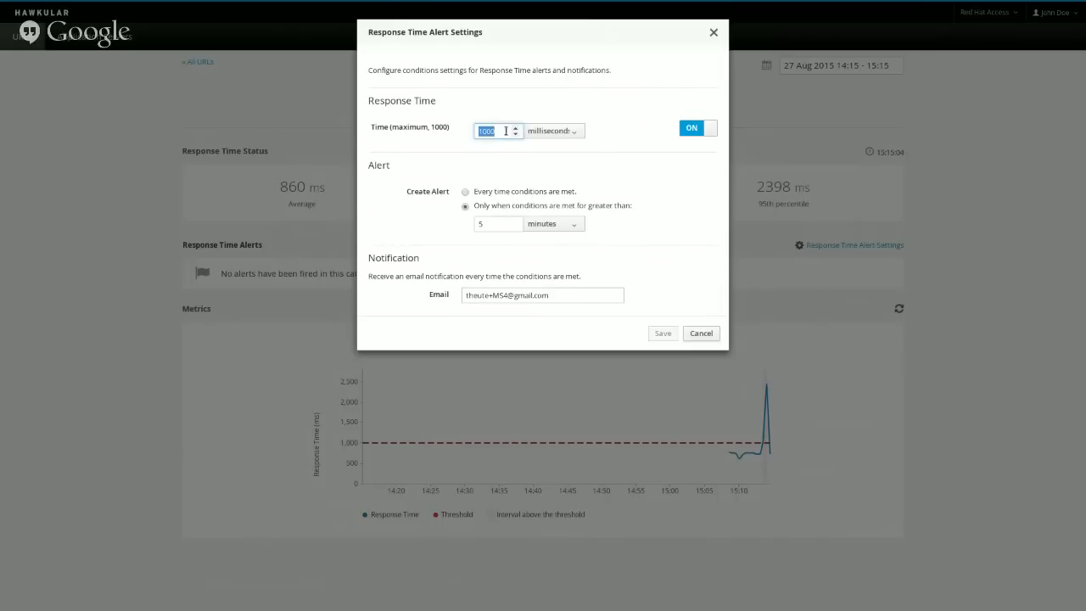
{"action": "type", "text": "300"}
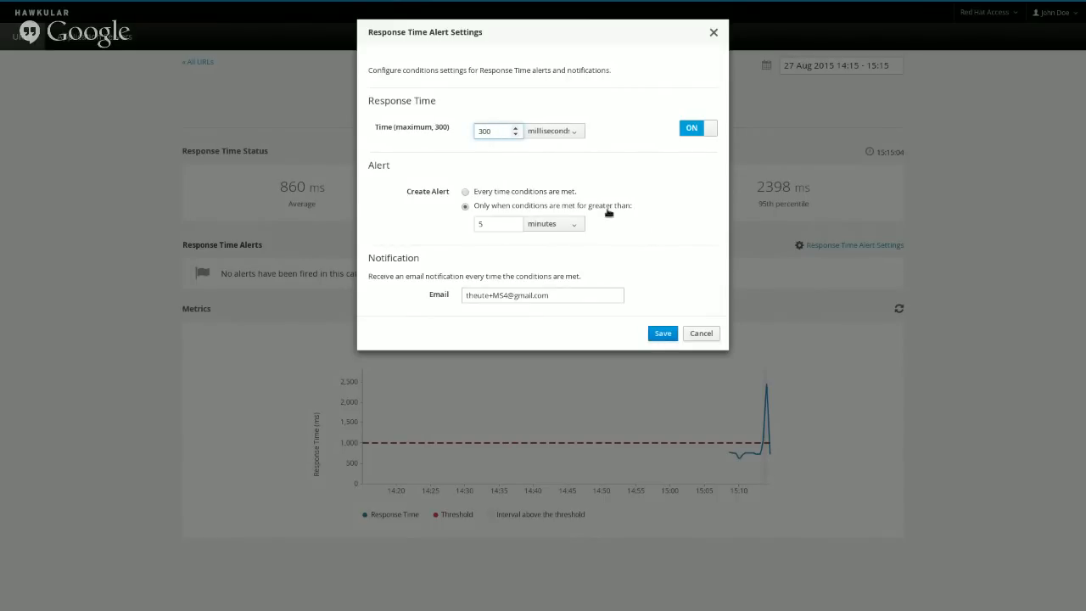
Set the alert duration to 30 seconds and the Mailinator inbox as e-mail, then save.
{"action": "double_click", "coordinate": [500, 220]}
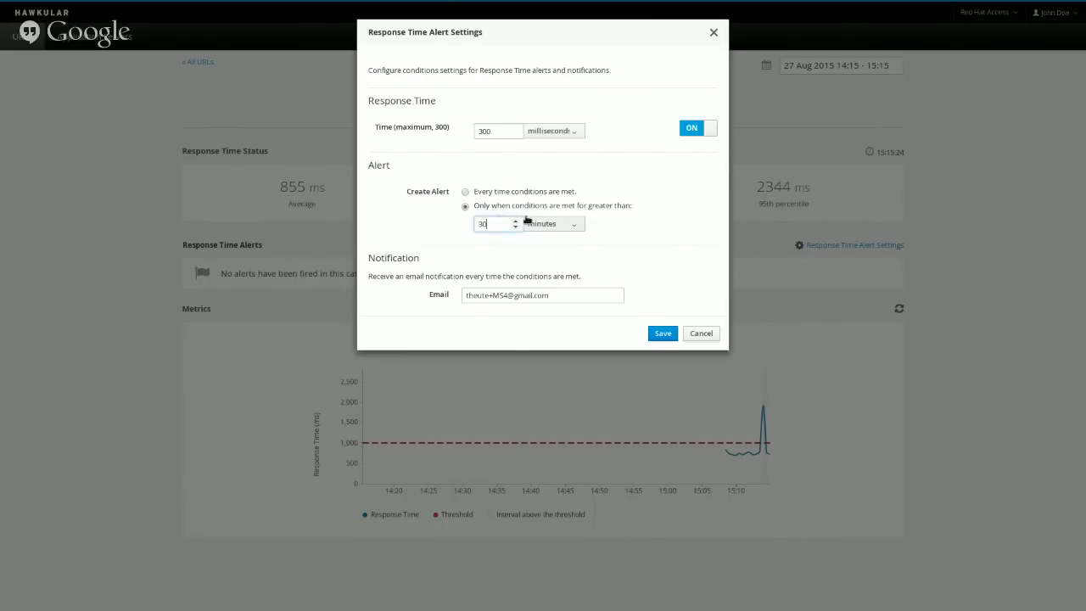
{"action": "left_click", "coordinate": [559, 226]}
{"action": "left_click", "coordinate": [552, 256]}
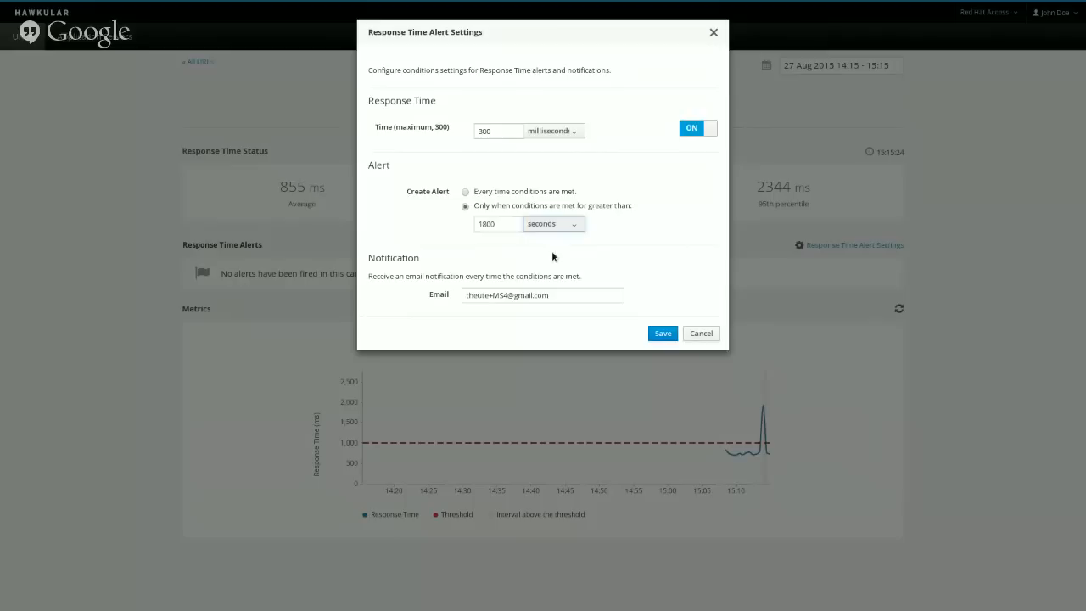
{"action": "double_click", "coordinate": [499, 224]}
{"action": "left_click", "coordinate": [498, 224]}
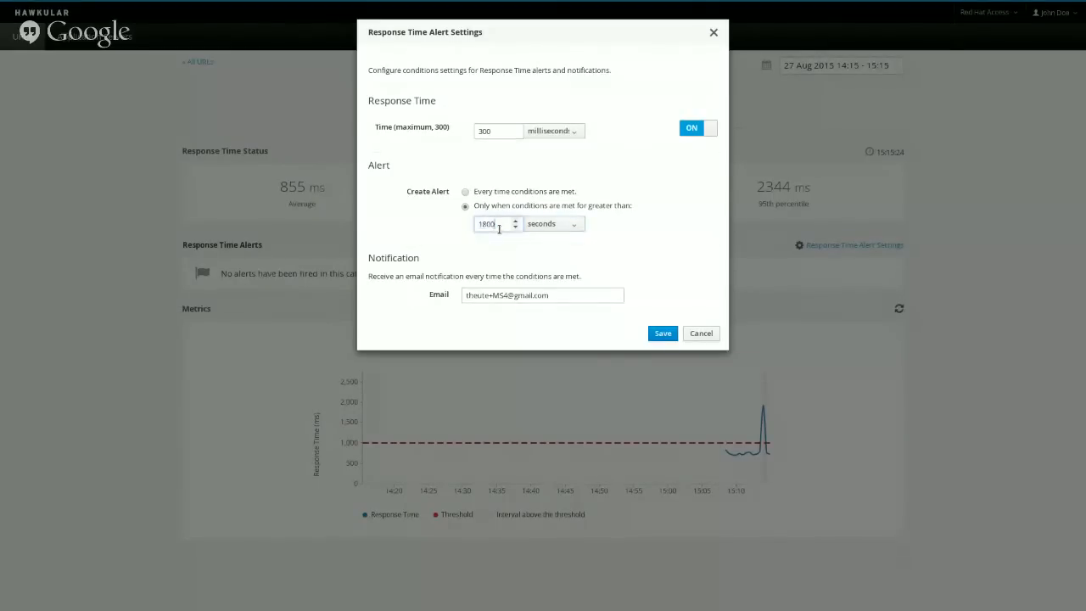
{"action": "double_click", "coordinate": [498, 224]}
{"action": "type", "text": "30"}
{"action": "triple_click", "coordinate": [558, 293]}
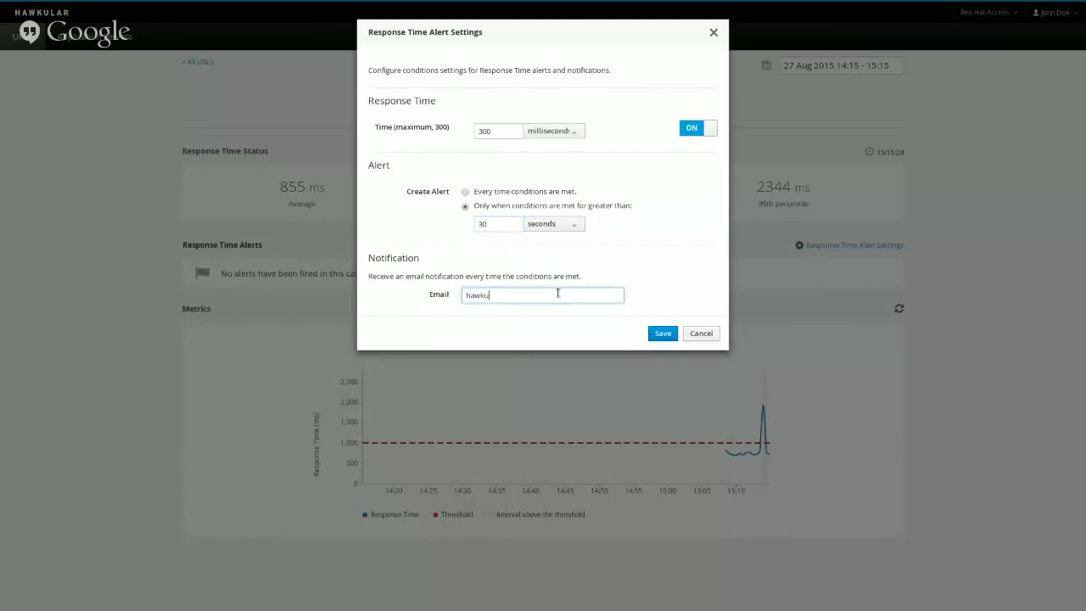
{"action": "left_click", "coordinate": [663, 334]}
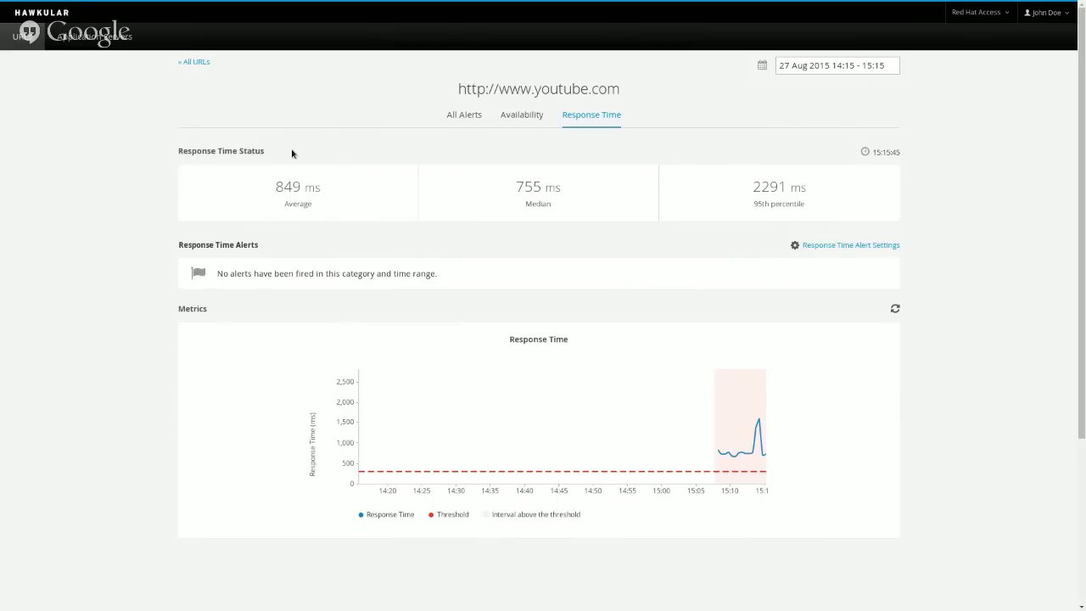
Return to Chrome and exit full screen so the browser tabs show.
{"action": "key", "text": "alt+Tab"}
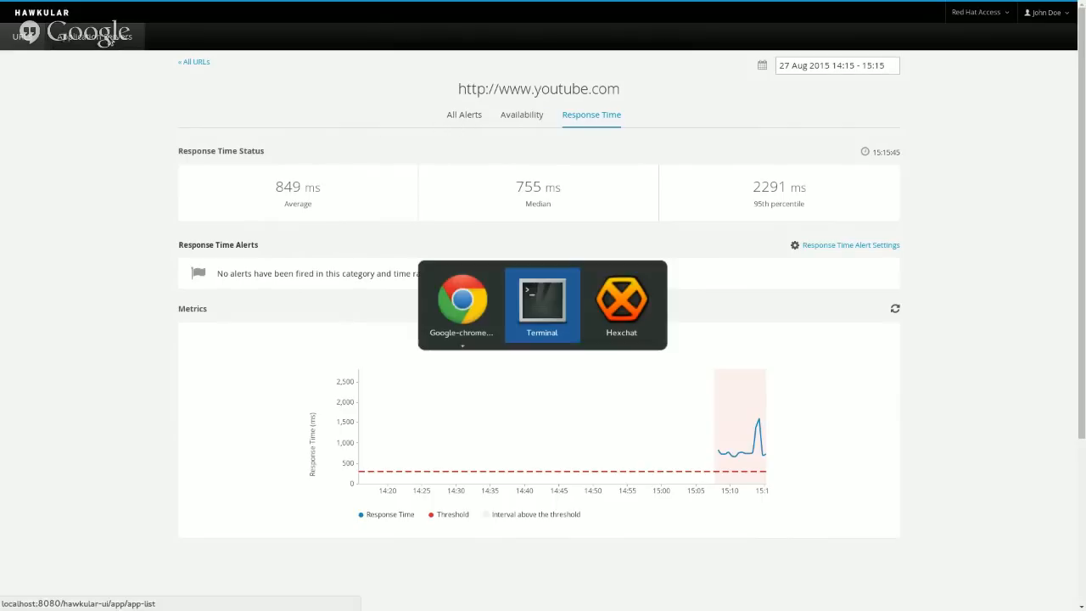
{"action": "key", "text": "alt+shift+Tab"}
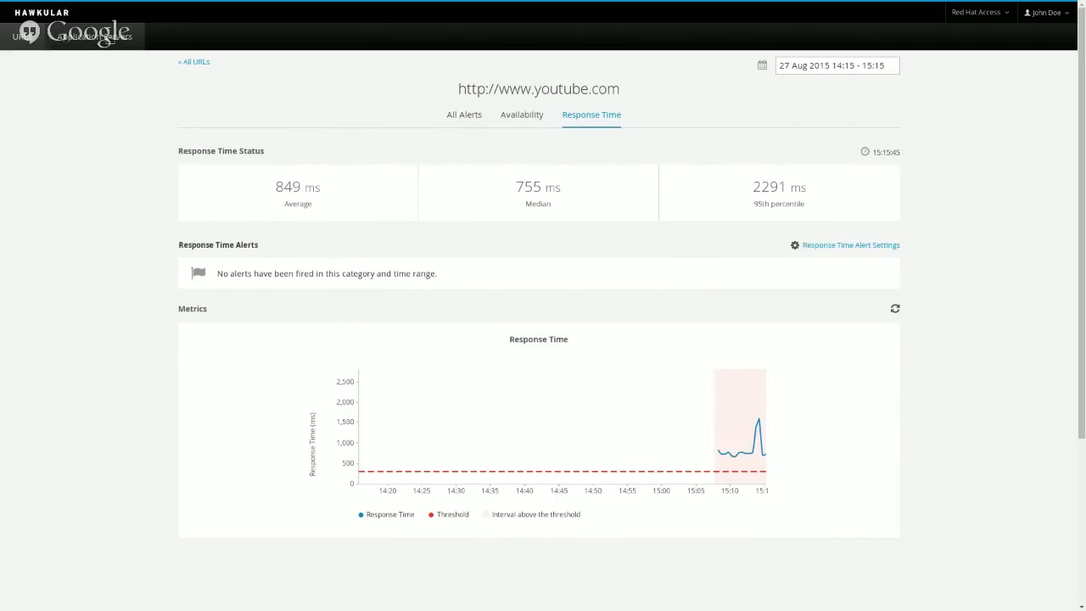
{"action": "key", "text": "F11"}
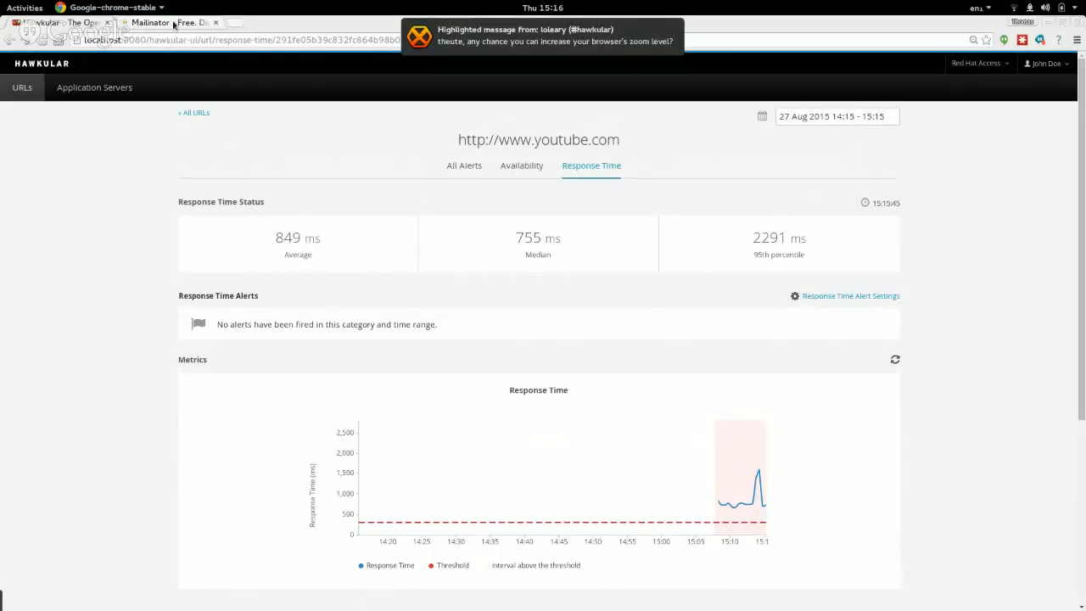
Reload and enlarge the Mailinator hawkular inbox, find no mail, then return to the Hawkular tab.
{"action": "left_click", "coordinate": [173, 25]}
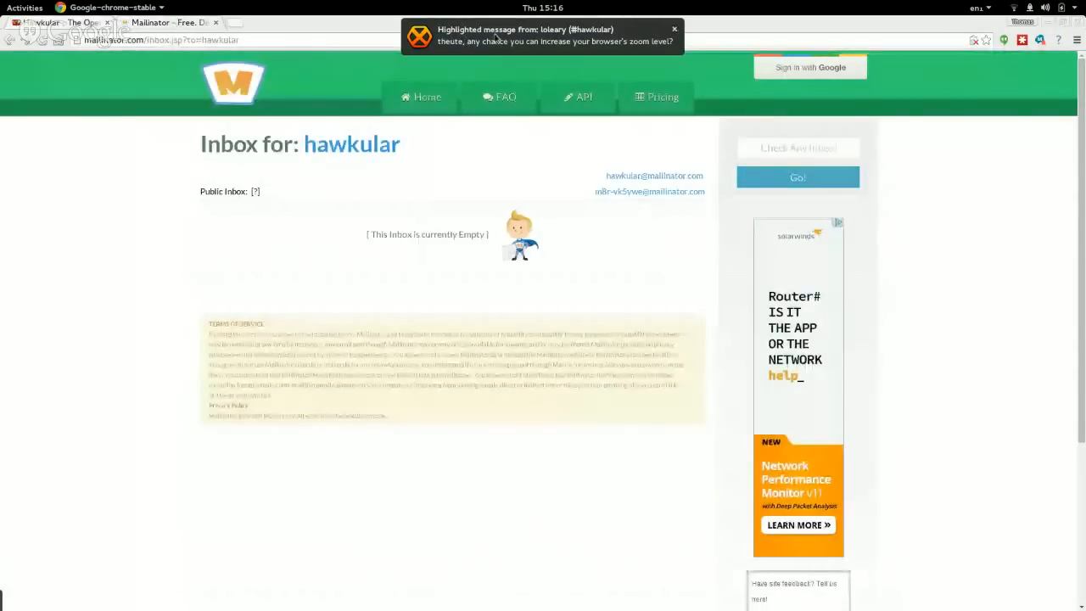
{"action": "left_click", "coordinate": [665, 30]}
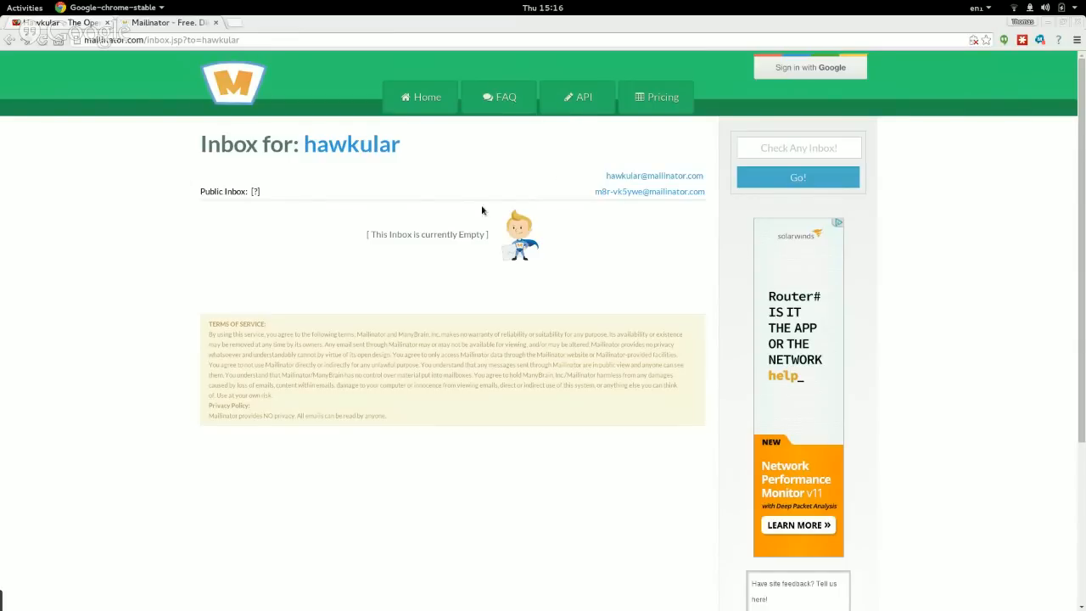
{"action": "key", "text": "F5"}
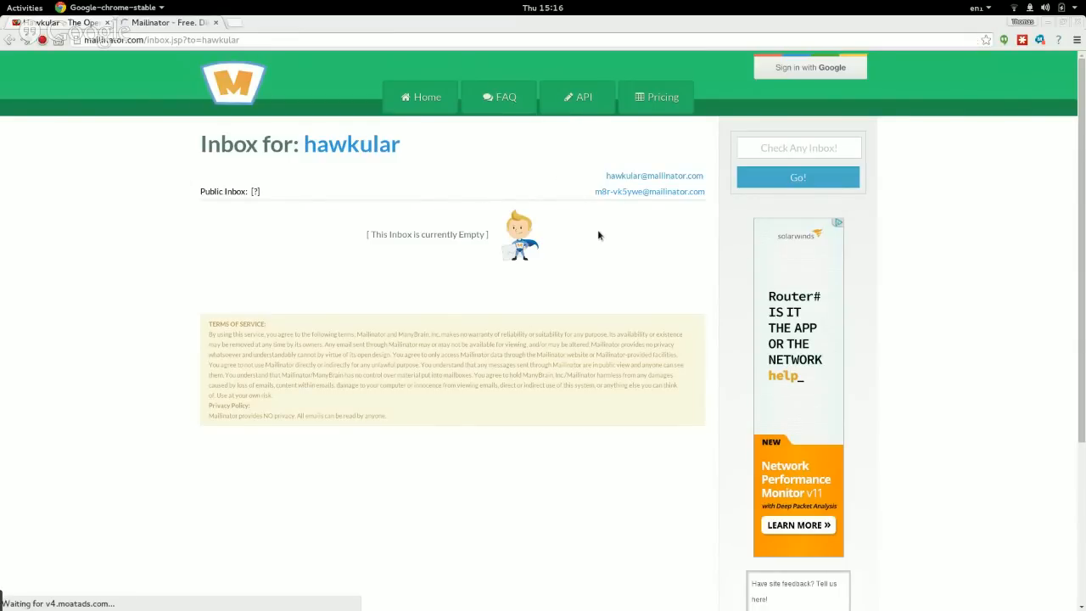
{"action": "key", "text": "ctrl+plus"}
{"action": "key", "text": "ctrl+plus"}
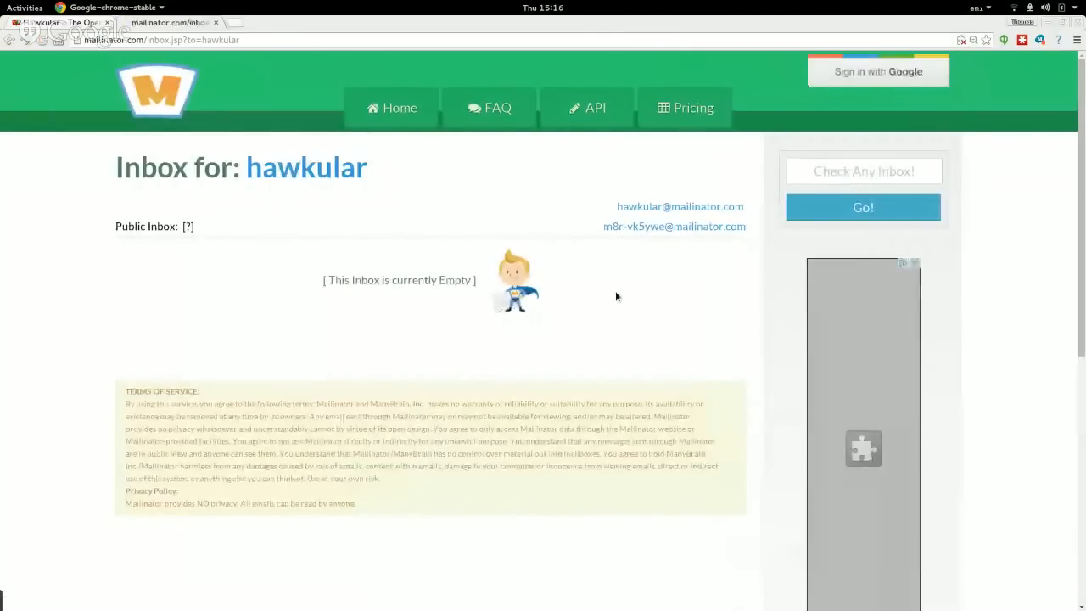
{"action": "left_click", "coordinate": [51, 22]}
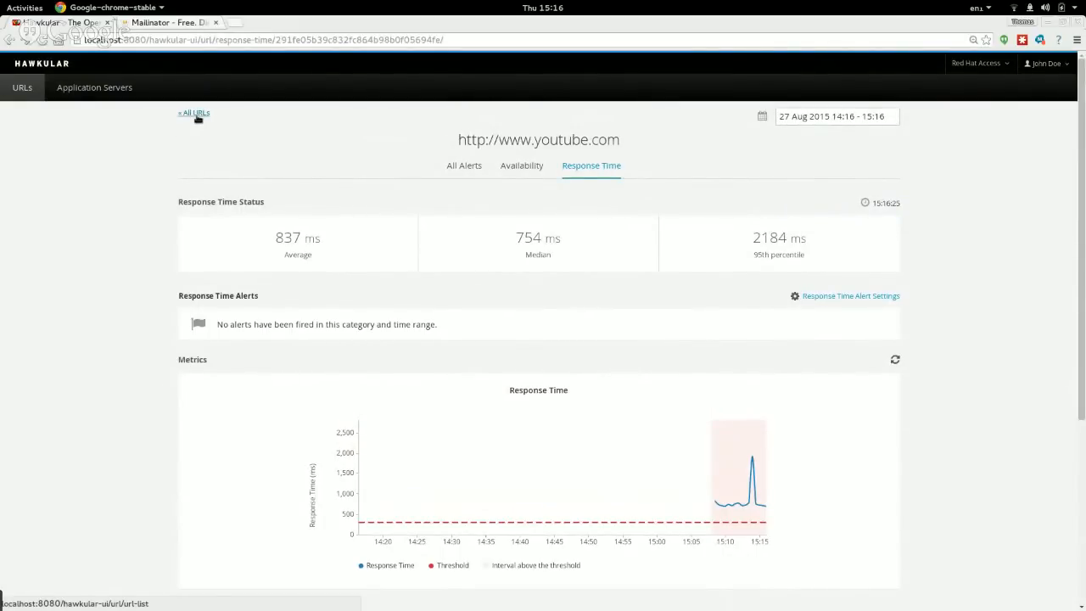
Enlarge Hawkular in full screen and navigate back to the URLs overview.
{"action": "key", "text": "ctrl+plus"}
{"action": "key", "text": "ctrl+plus"}
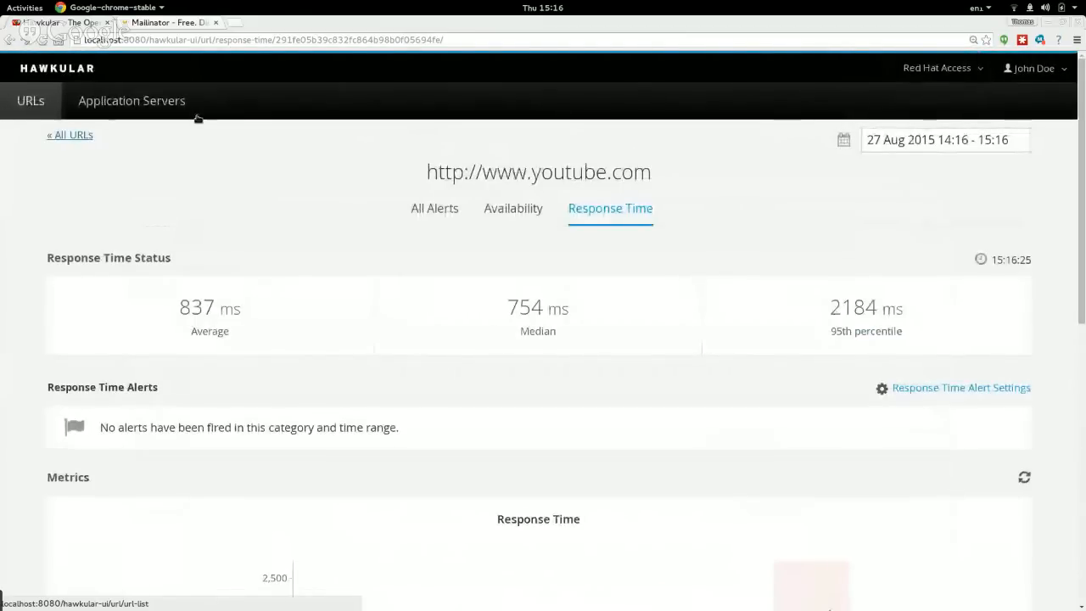
{"action": "key", "text": "F11"}
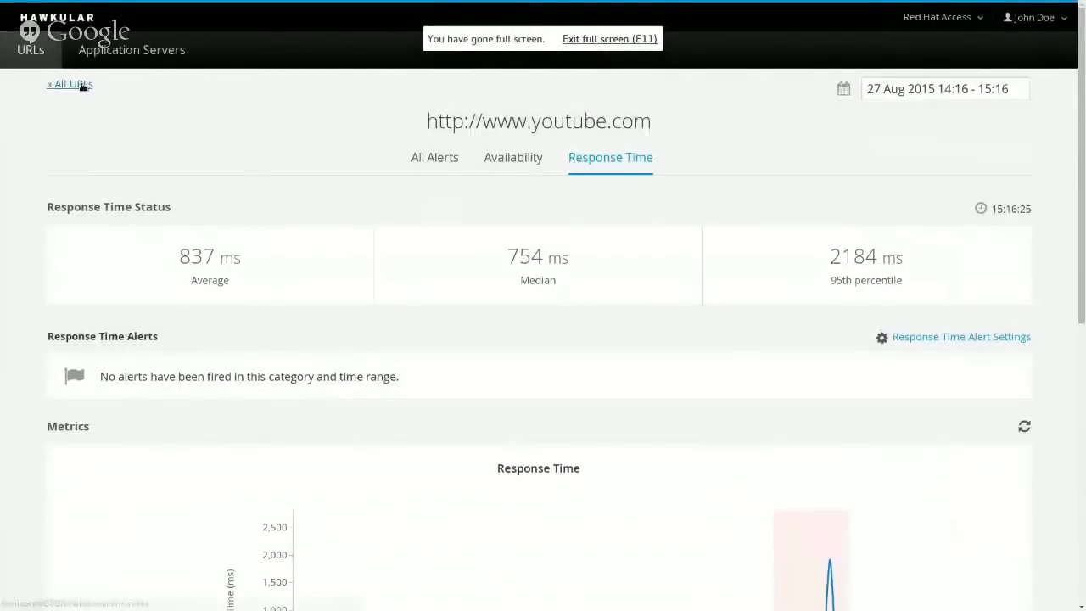
{"action": "left_click", "coordinate": [69, 85]}
{"action": "scroll", "coordinate": [387, 294], "scroll_direction": "down", "scroll_amount": 1}
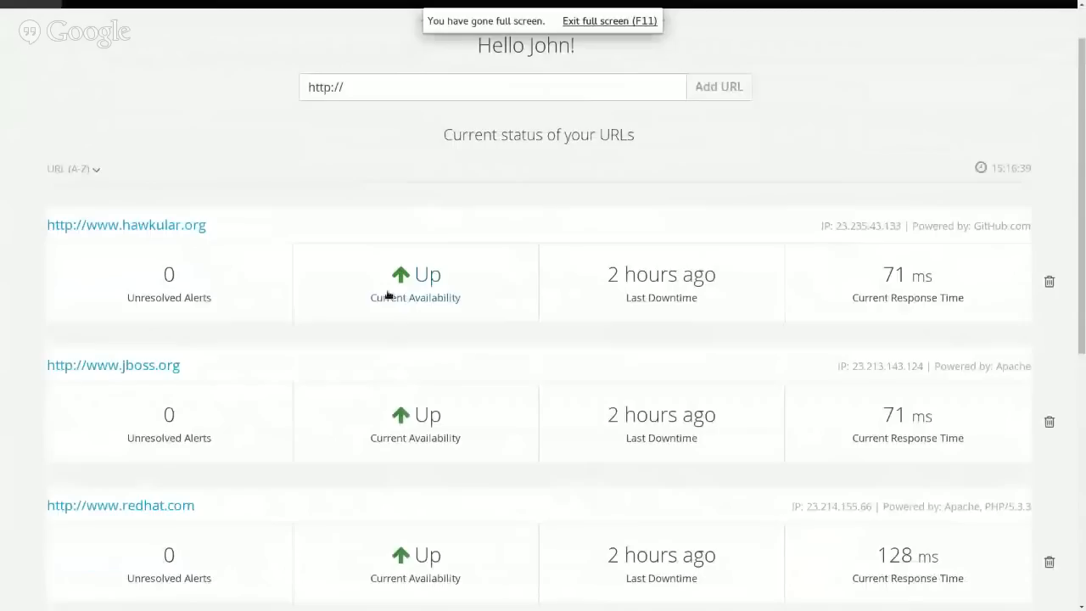
{"action": "scroll", "coordinate": [387, 294], "scroll_direction": "down", "scroll_amount": 2}
{"action": "scroll", "coordinate": [386, 293], "scroll_direction": "up", "scroll_amount": 3}
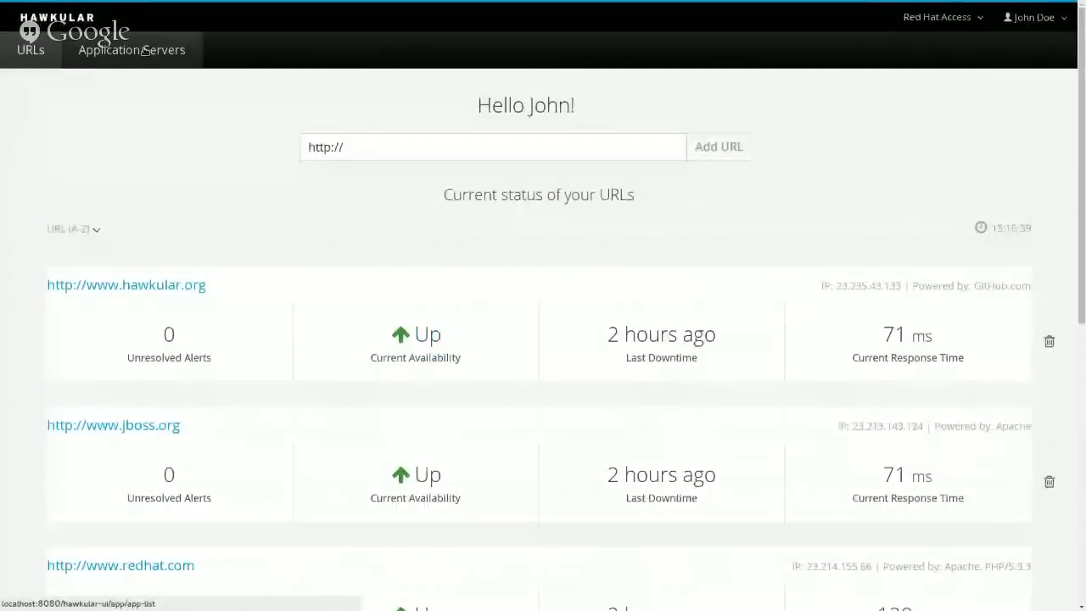
{"action": "left_click", "coordinate": [132, 50]}
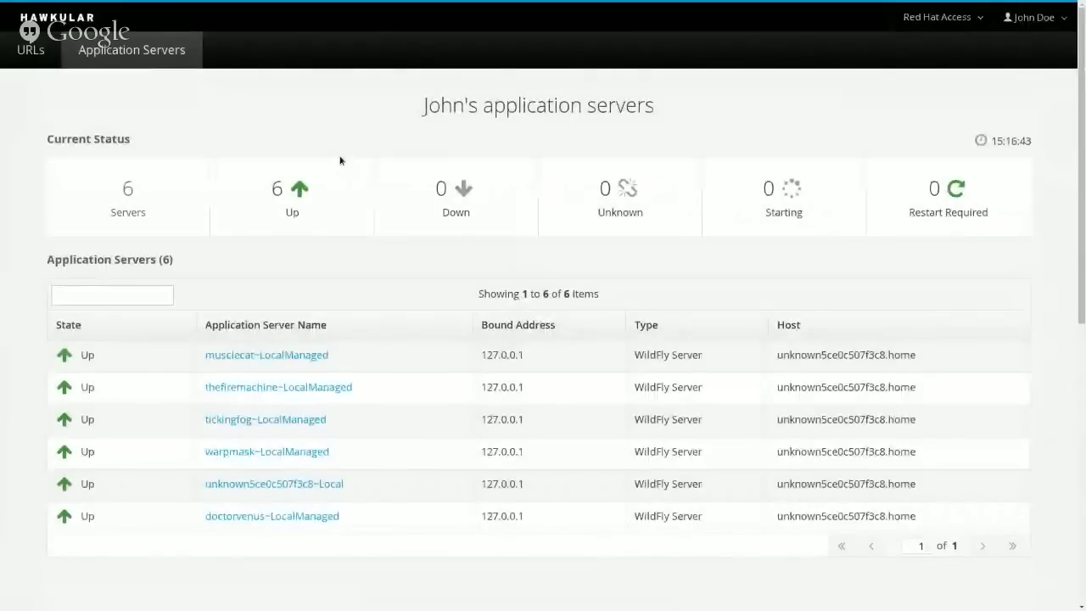
{"action": "left_click", "coordinate": [30, 49]}
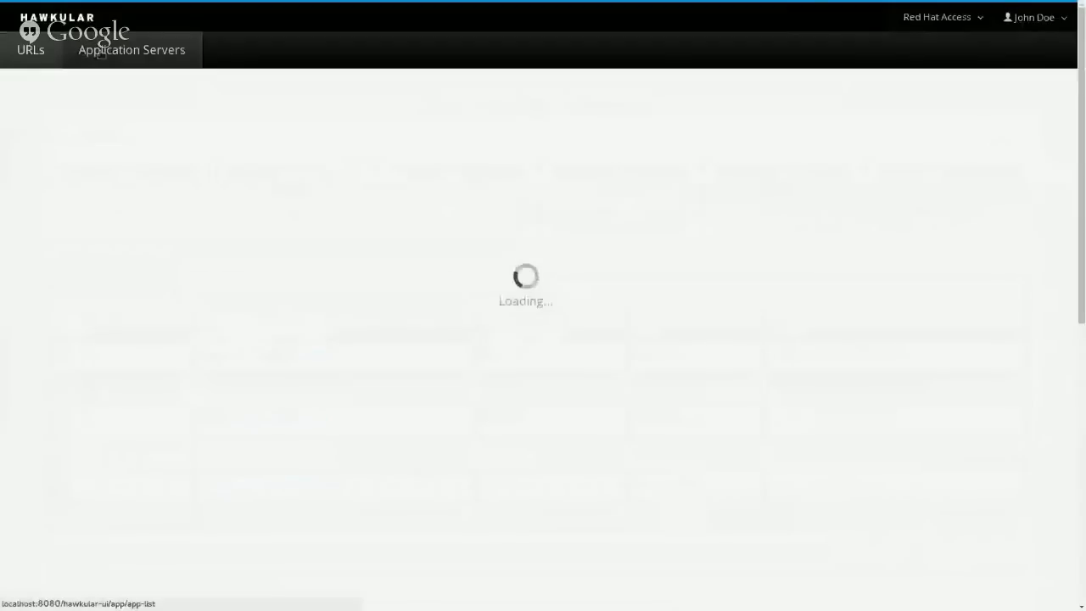
Open youtube.com's Response Time tab showing the fired above-300 ms alert.
{"action": "scroll", "coordinate": [200, 339], "scroll_direction": "down", "scroll_amount": 4}
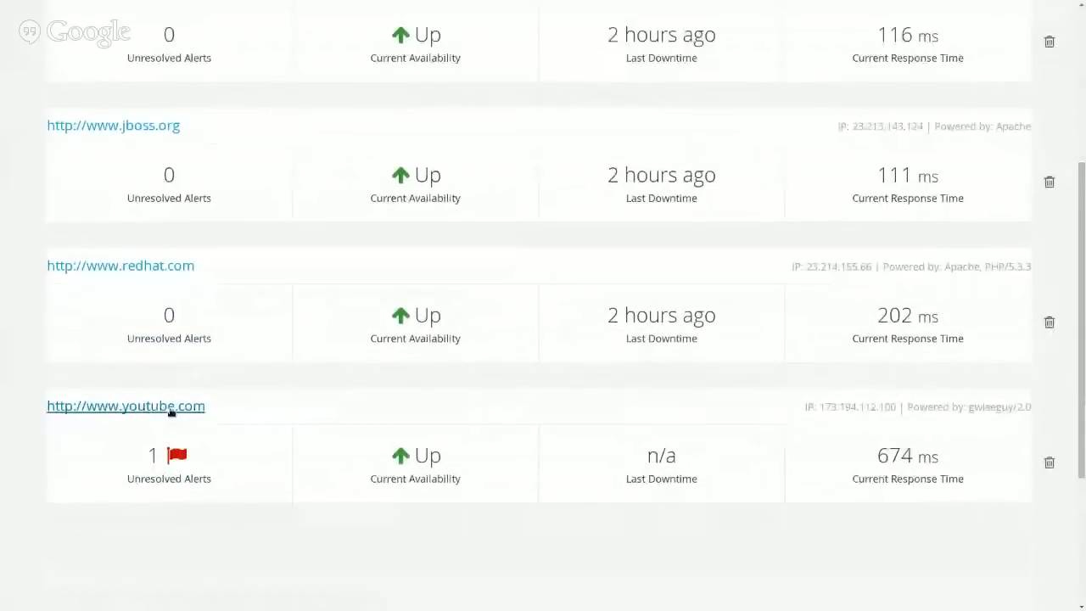
{"action": "left_click", "coordinate": [169, 406]}
{"action": "scroll", "coordinate": [300, 104], "scroll_direction": "up", "scroll_amount": 5}
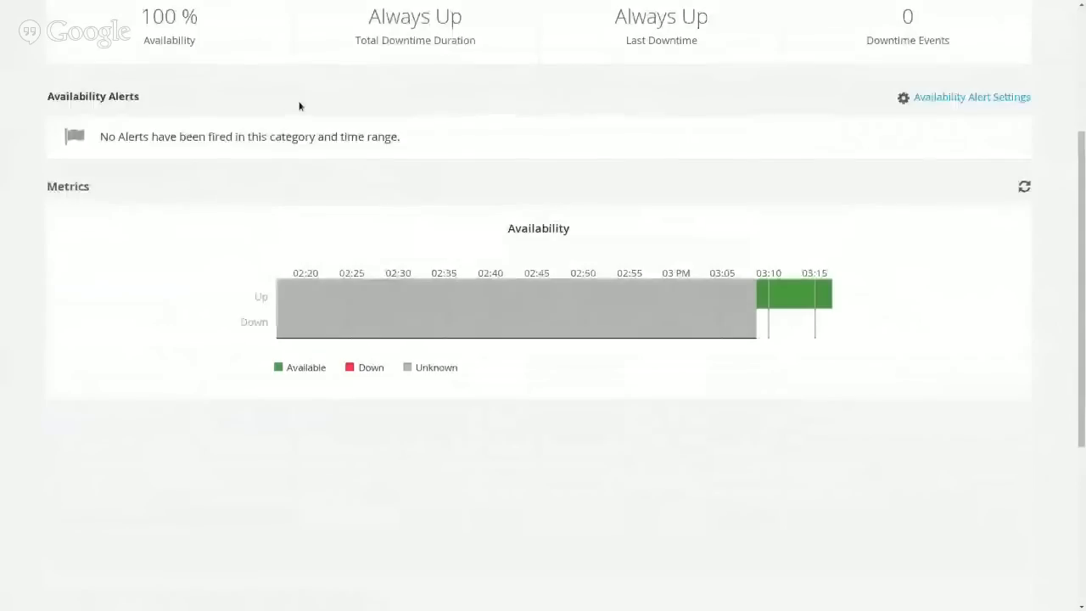
{"action": "left_click", "coordinate": [609, 157]}
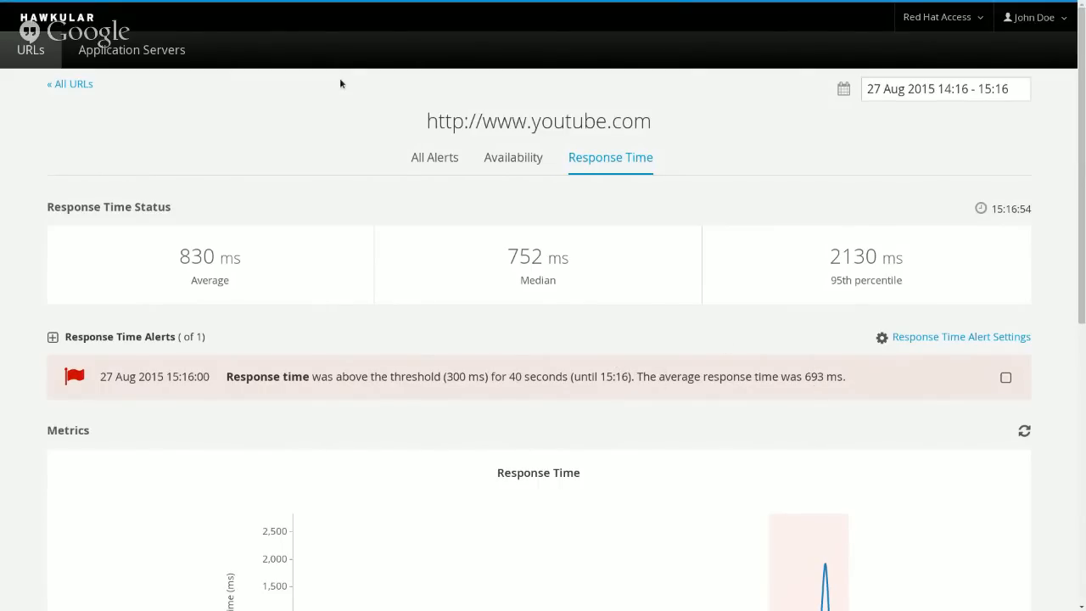
Open the Hawkular alert e-mail in Mailinator and check its 300 ms threshold and 693.0 ms average.
{"action": "key", "text": "F11"}
{"action": "left_click", "coordinate": [173, 24]}
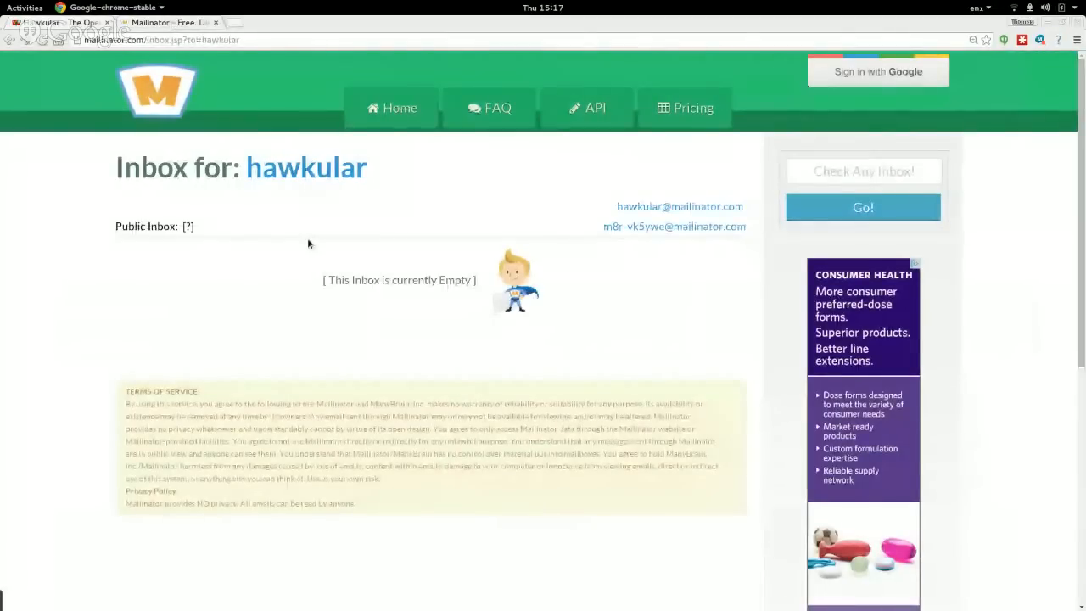
{"action": "key", "text": "F5"}
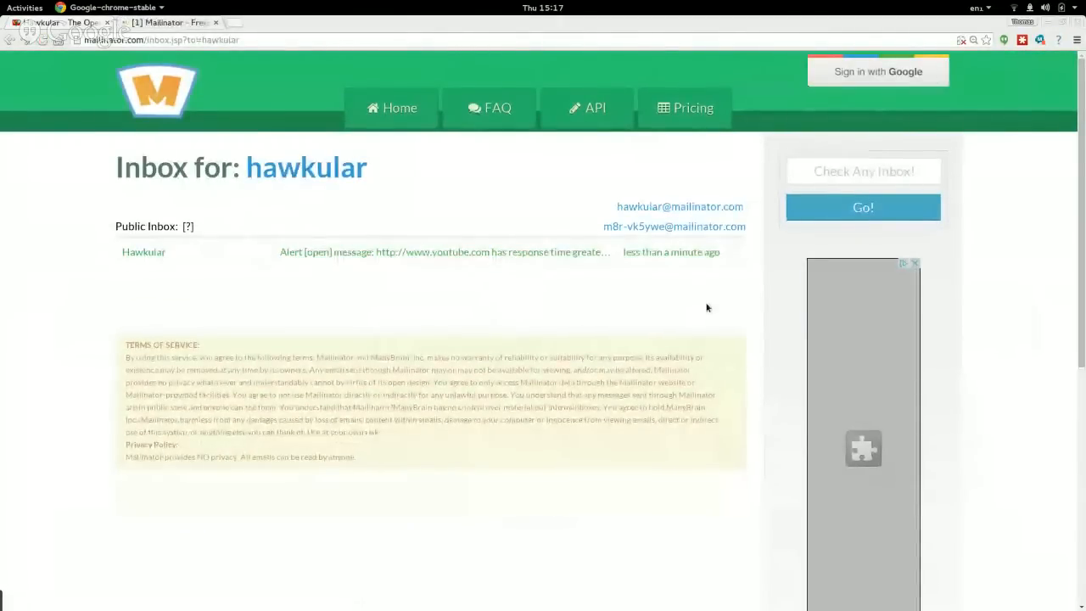
{"action": "left_click", "coordinate": [487, 252]}
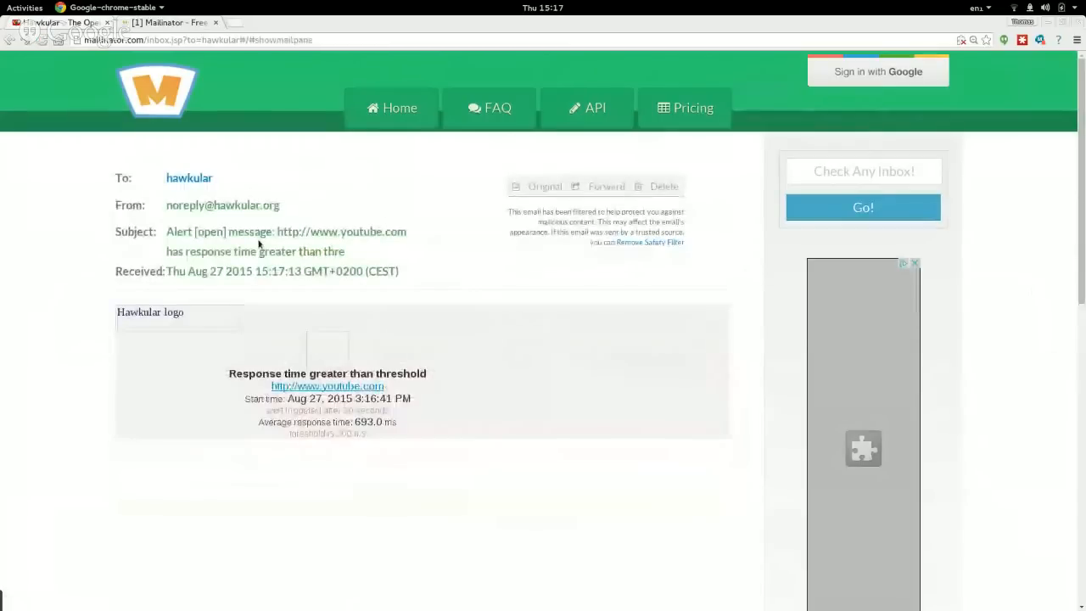
{"action": "left_click", "coordinate": [650, 242]}
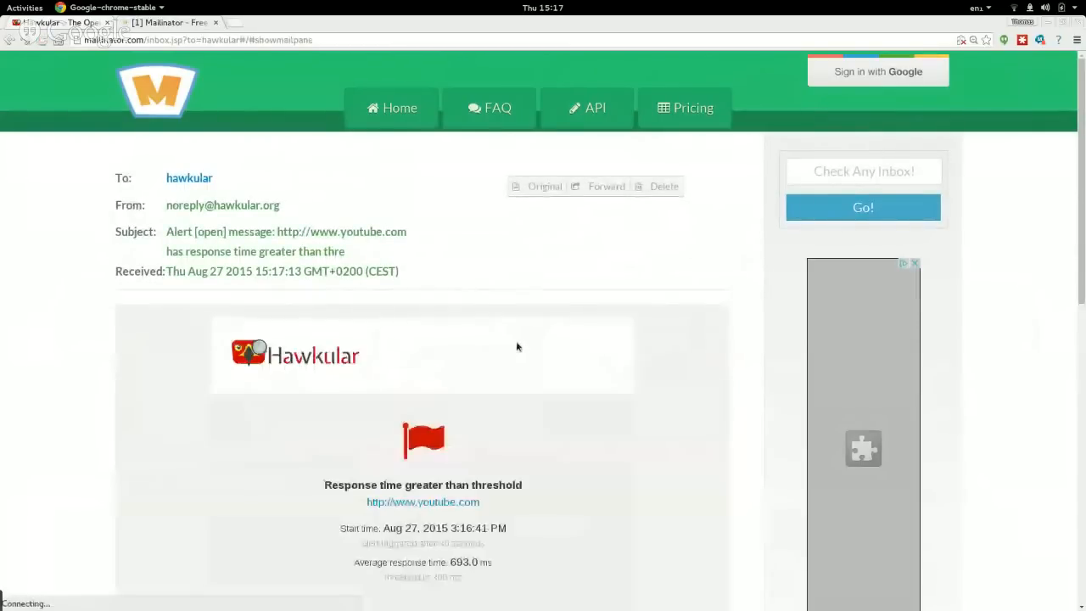
{"action": "scroll", "coordinate": [516, 346], "scroll_direction": "down", "scroll_amount": 3}
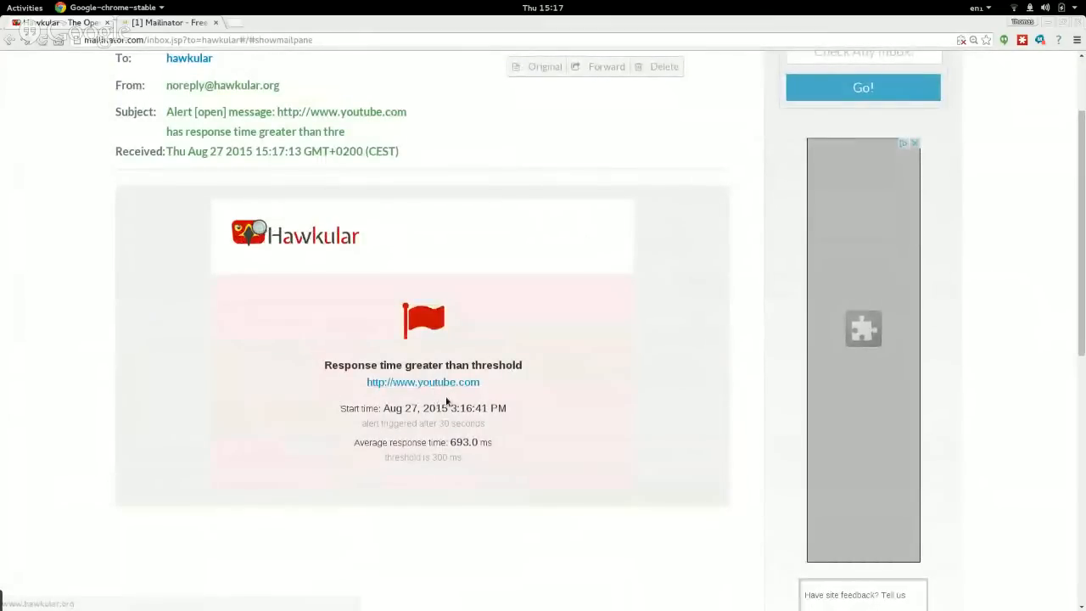
{"action": "left_click_drag", "start_coordinate": [399, 457], "coordinate": [480, 459]}
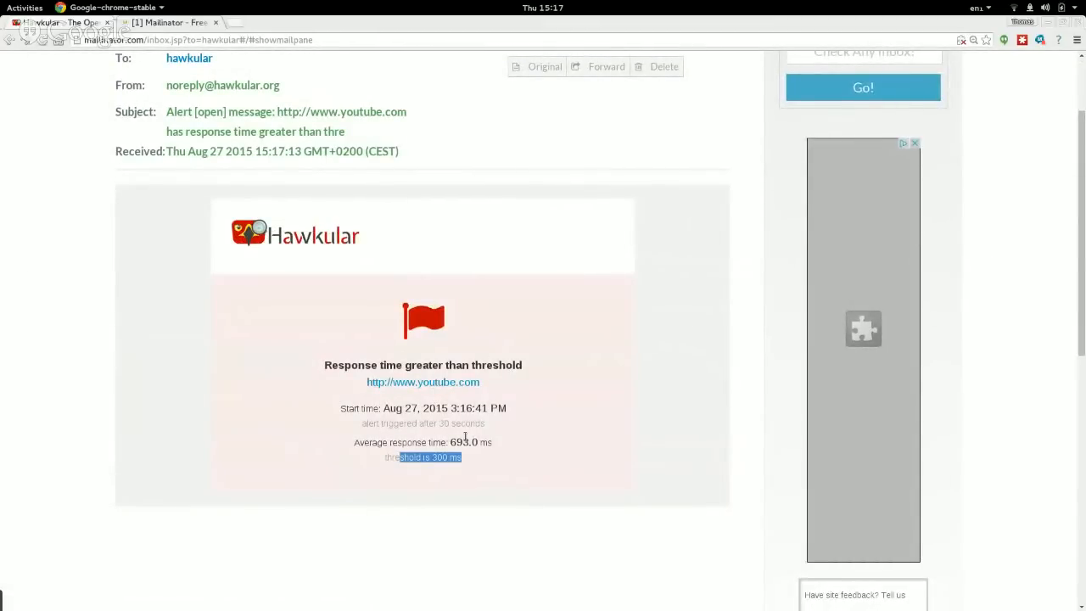
{"action": "left_click_drag", "start_coordinate": [412, 441], "coordinate": [492, 442]}
{"action": "left_click", "coordinate": [494, 442]}
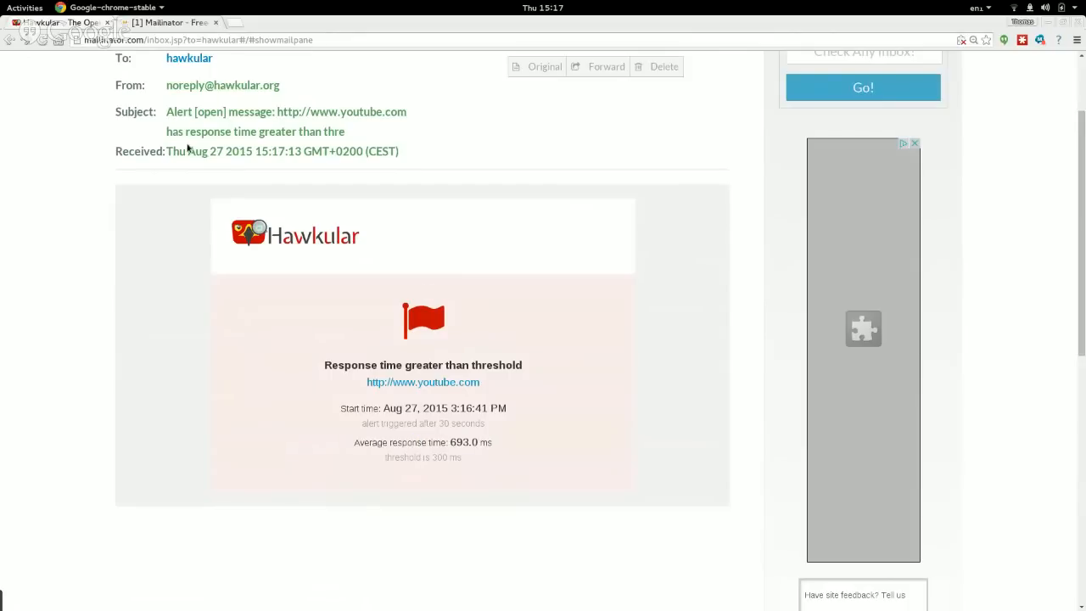
Mark the youtube.com alert resolved in Hawkular, then go back to the Mailinator inbox list.
{"action": "left_click", "coordinate": [77, 25]}
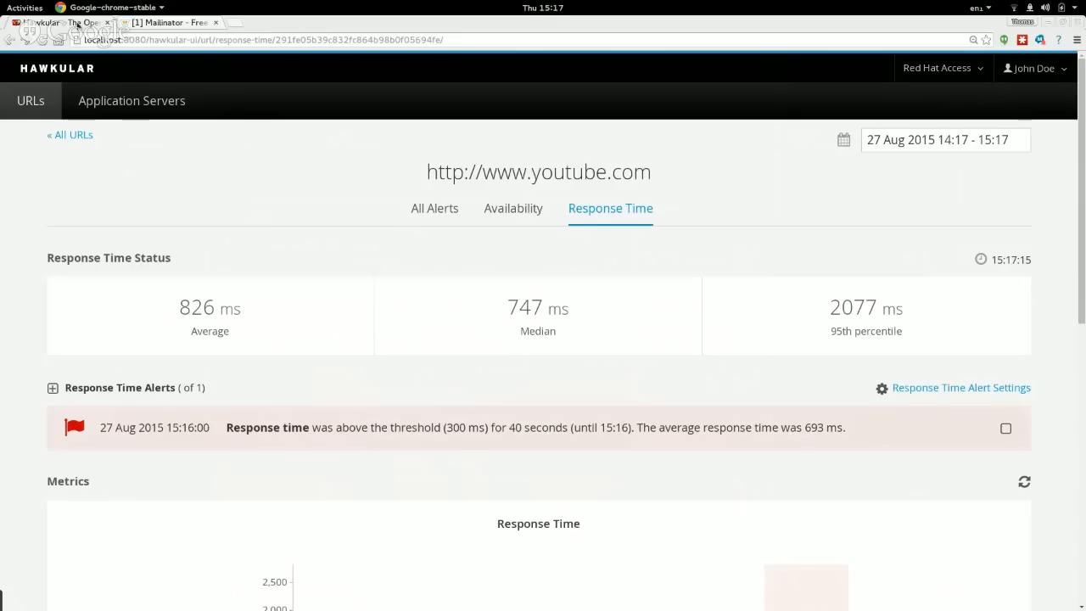
{"action": "left_click", "coordinate": [1006, 429]}
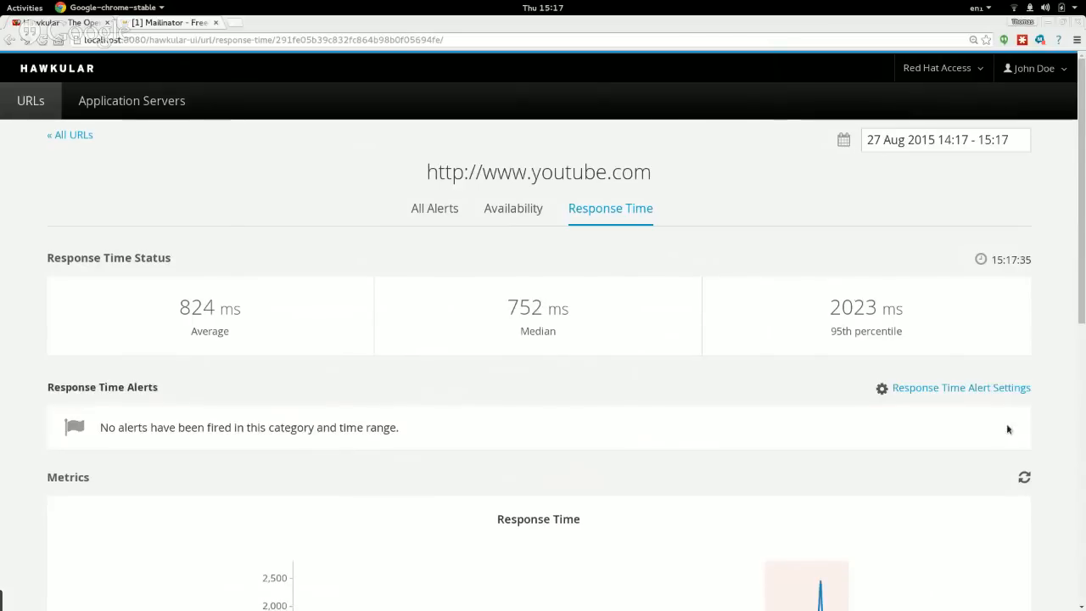
{"action": "key", "text": "ctrl+Tab"}
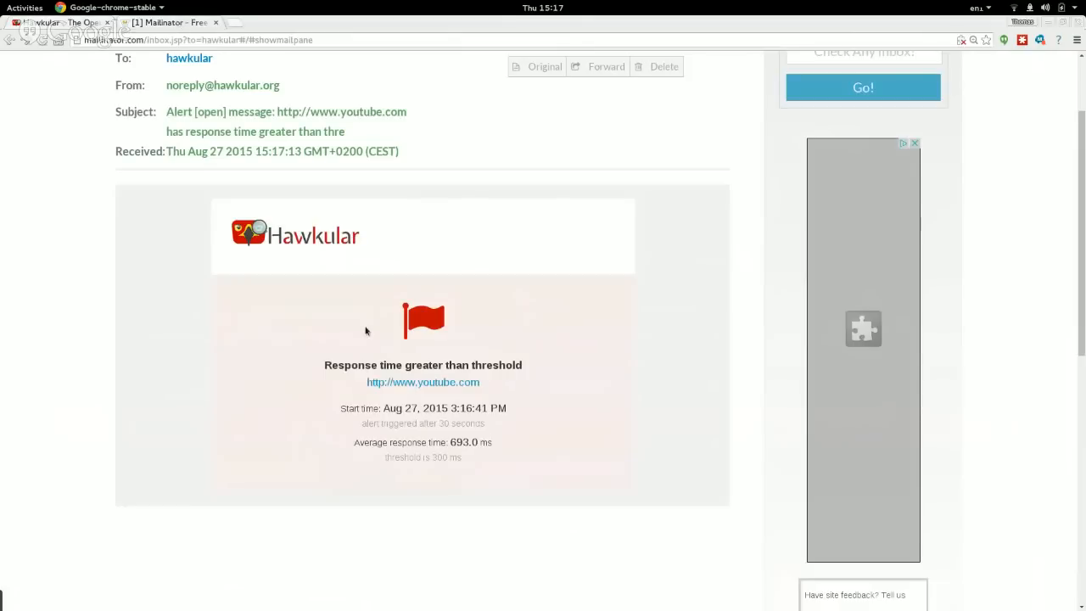
{"action": "scroll", "coordinate": [365, 287], "scroll_direction": "up", "scroll_amount": 1}
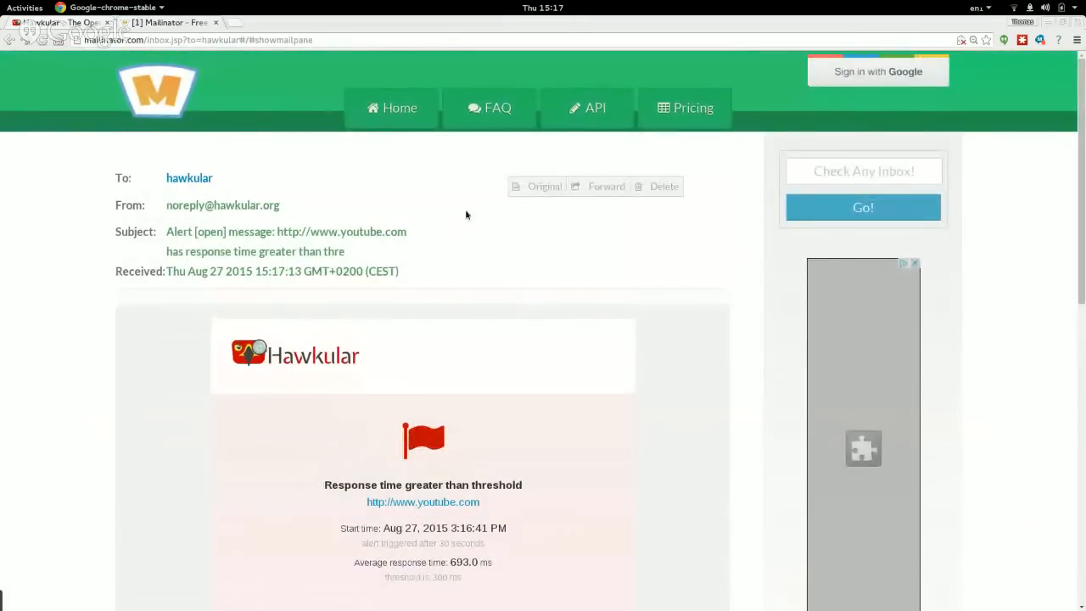
{"action": "right_click", "coordinate": [469, 266]}
{"action": "left_click", "coordinate": [492, 242]}
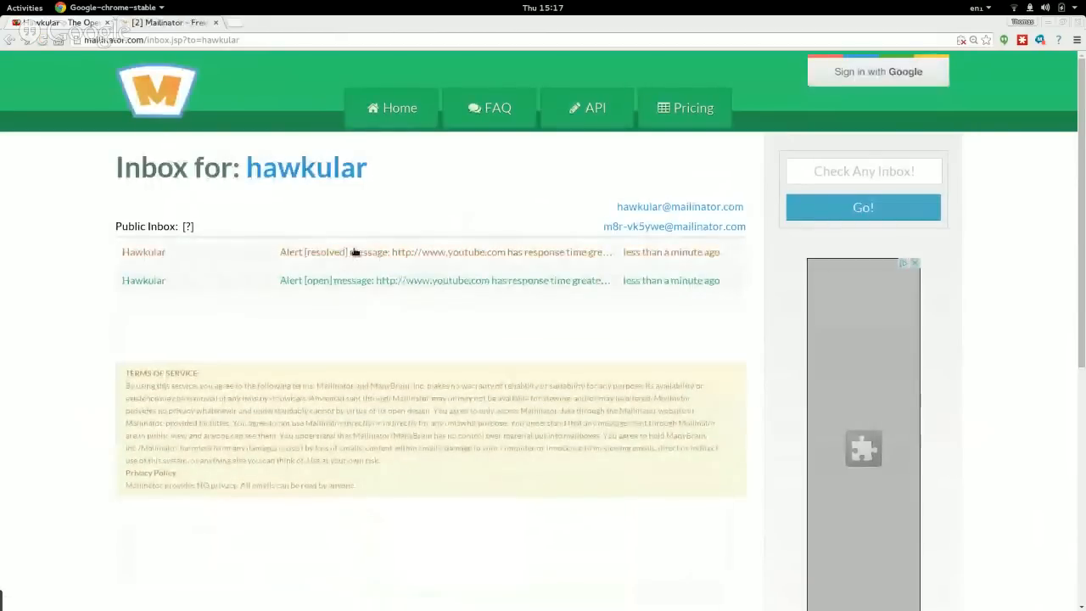
Read the Alert [resolved] e-mail with its 3:17:35 PM time, then return to Hawkular.
{"action": "left_click", "coordinate": [365, 252]}
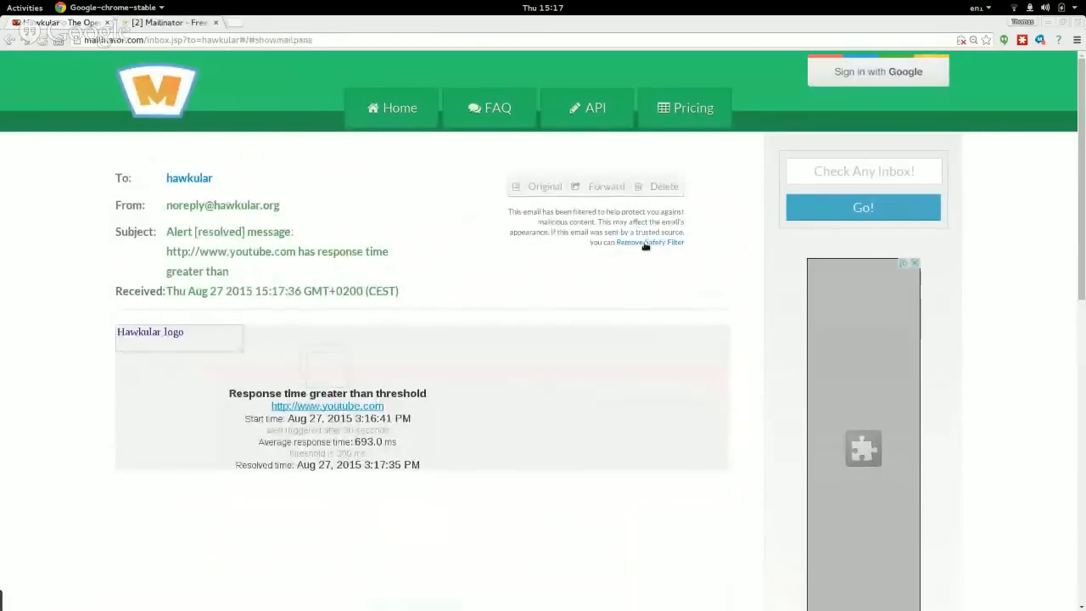
{"action": "scroll", "coordinate": [534, 364], "scroll_direction": "down", "scroll_amount": 3}
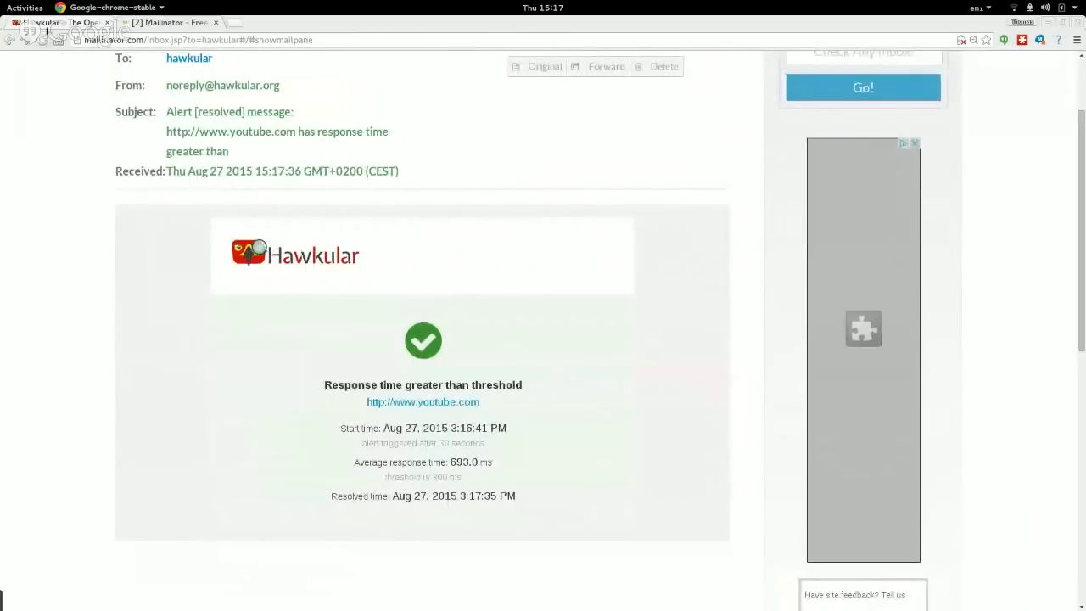
{"action": "left_click", "coordinate": [49, 23]}
{"action": "scroll", "coordinate": [436, 334], "scroll_direction": "down", "scroll_amount": 3}
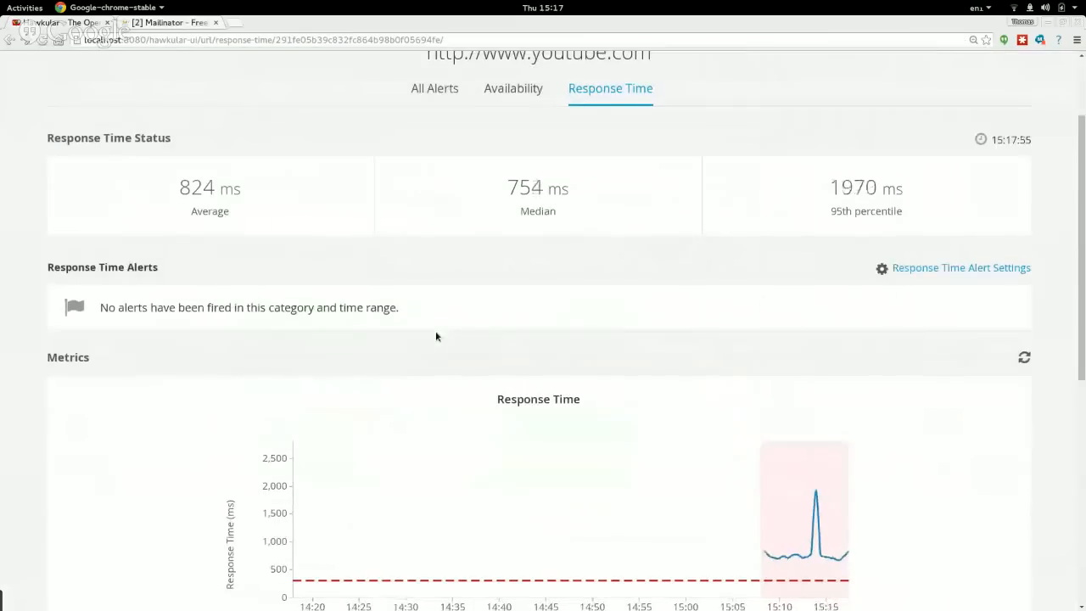
Scroll back to the top of the response-time page and open the Red Hat Access dropdown.
{"action": "scroll", "coordinate": [436, 336], "scroll_direction": "down", "scroll_amount": 3}
{"action": "scroll", "coordinate": [436, 334], "scroll_direction": "up", "scroll_amount": 5}
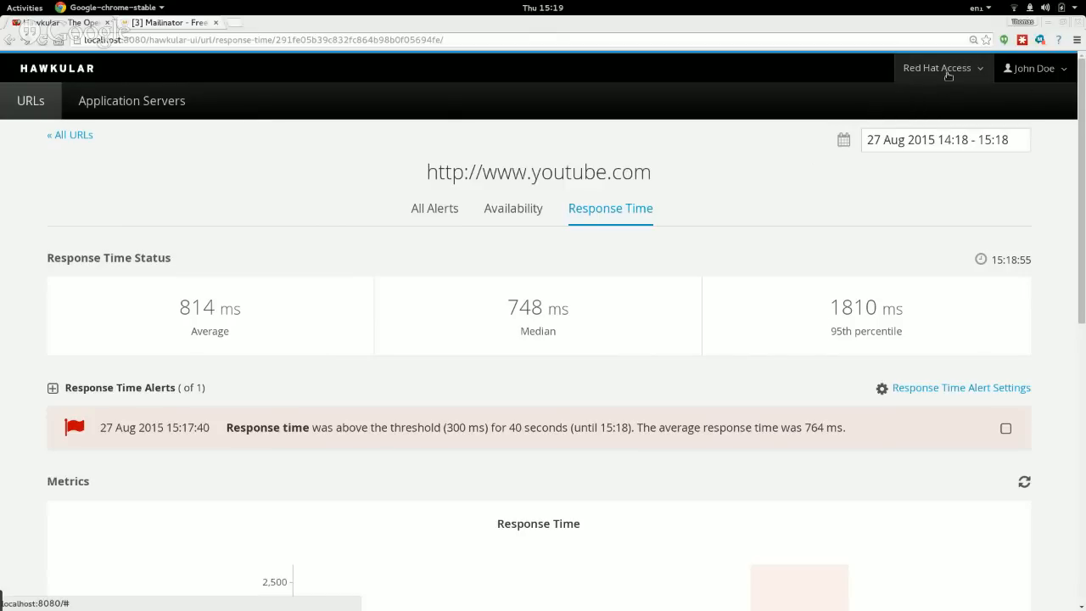
{"action": "left_click", "coordinate": [954, 74]}
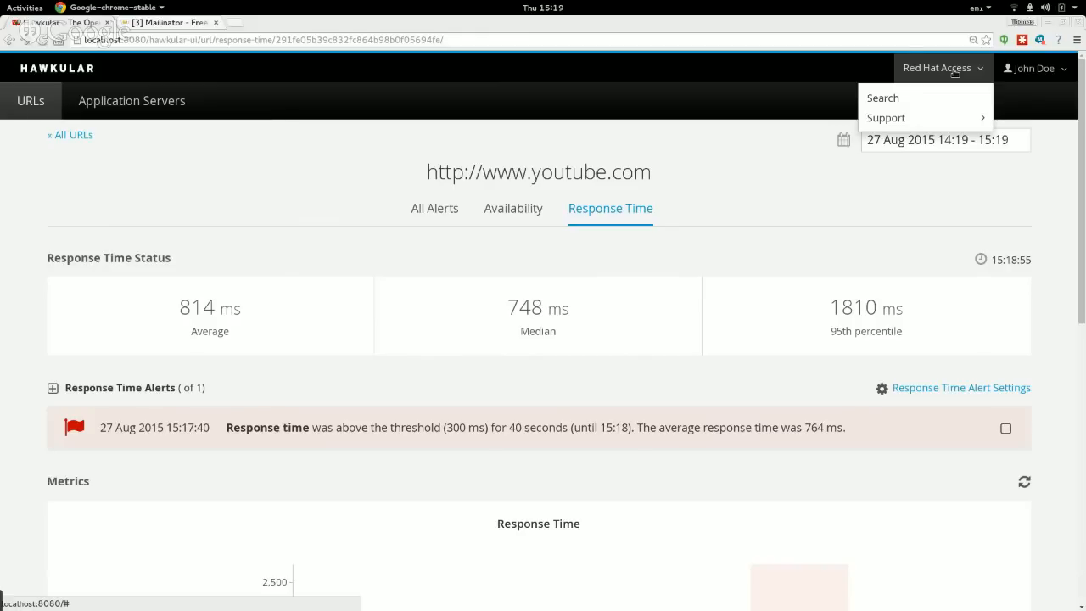
Open Red Hat Access Search and sign in with the Red Hat login and LastPass-copied password.
{"action": "left_click", "coordinate": [894, 99]}
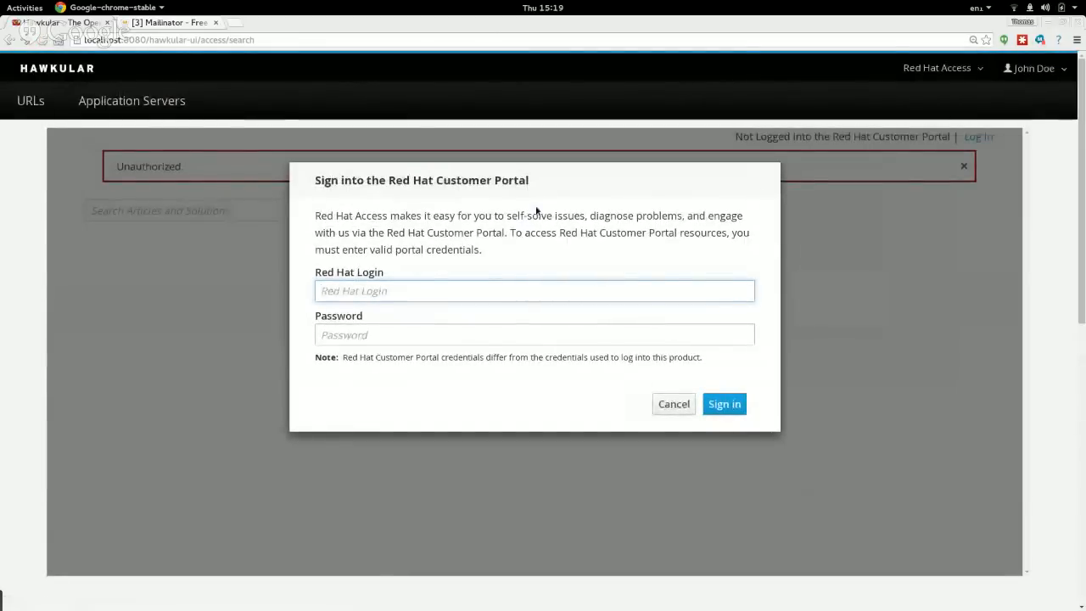
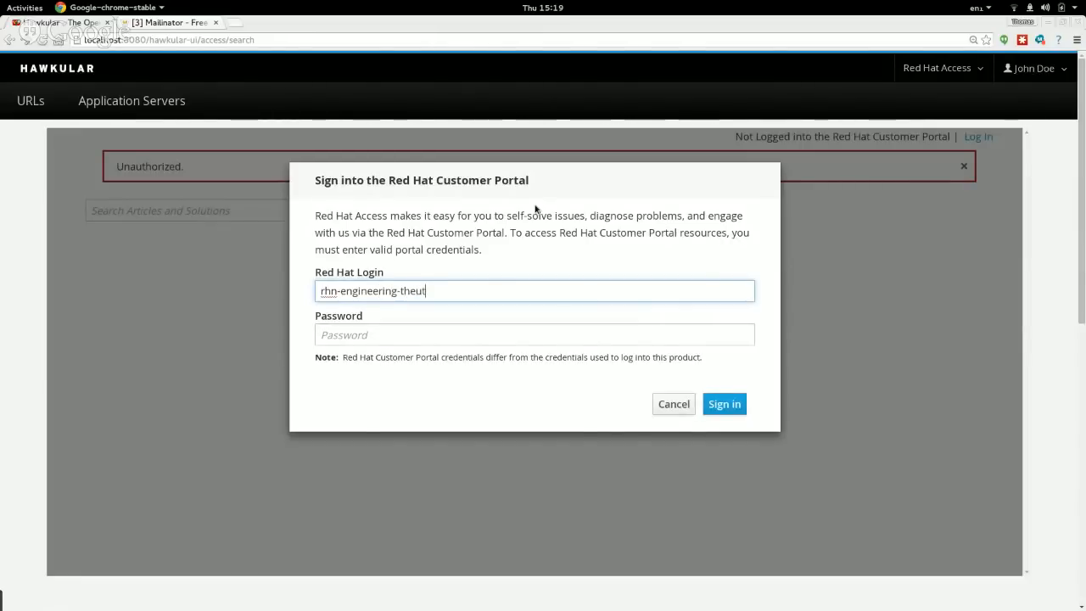
{"action": "left_click", "coordinate": [1022, 40]}
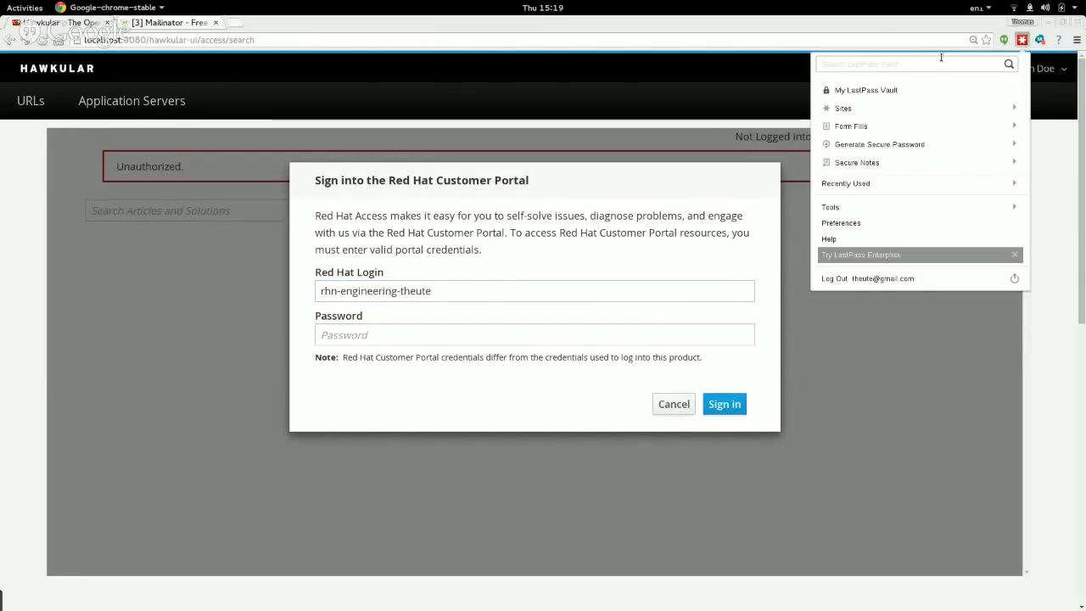
{"action": "type", "text": "rhn"}
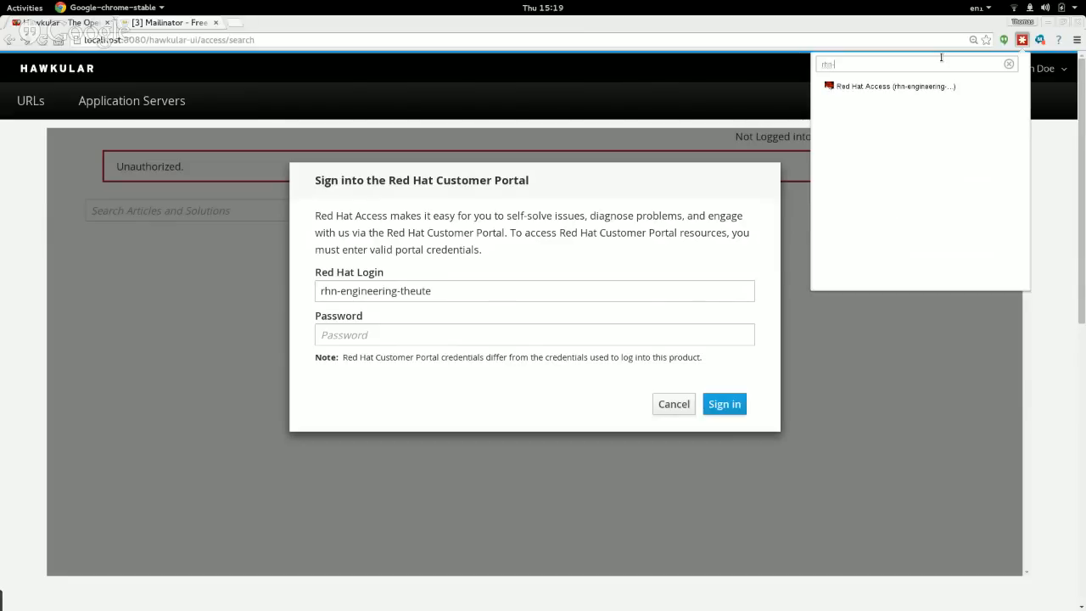
{"action": "left_click", "coordinate": [1012, 89]}
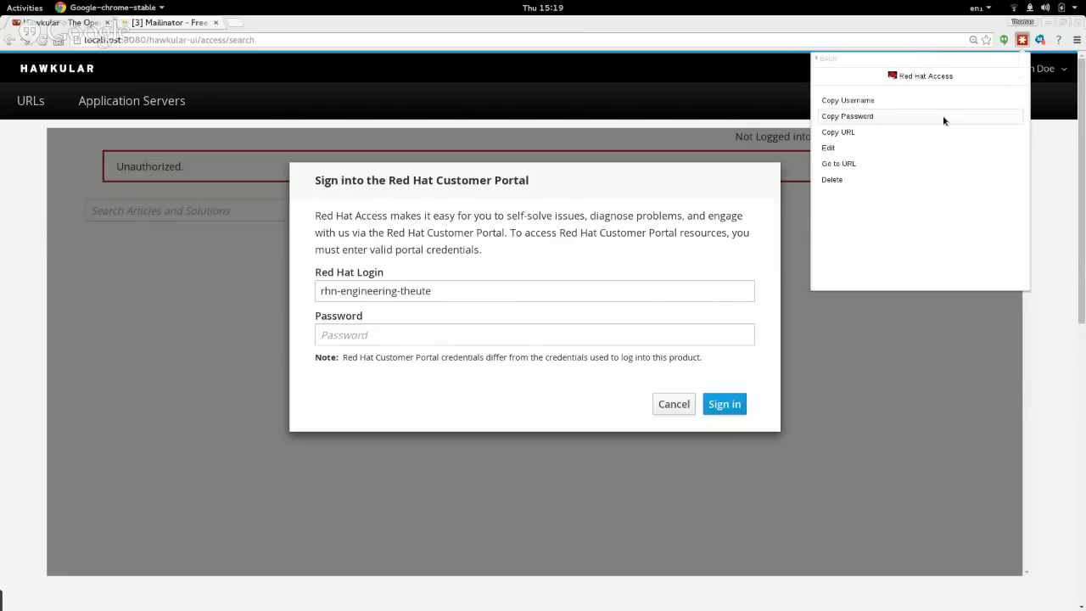
{"action": "left_click", "coordinate": [856, 118]}
{"action": "key", "text": "ctrl+v"}
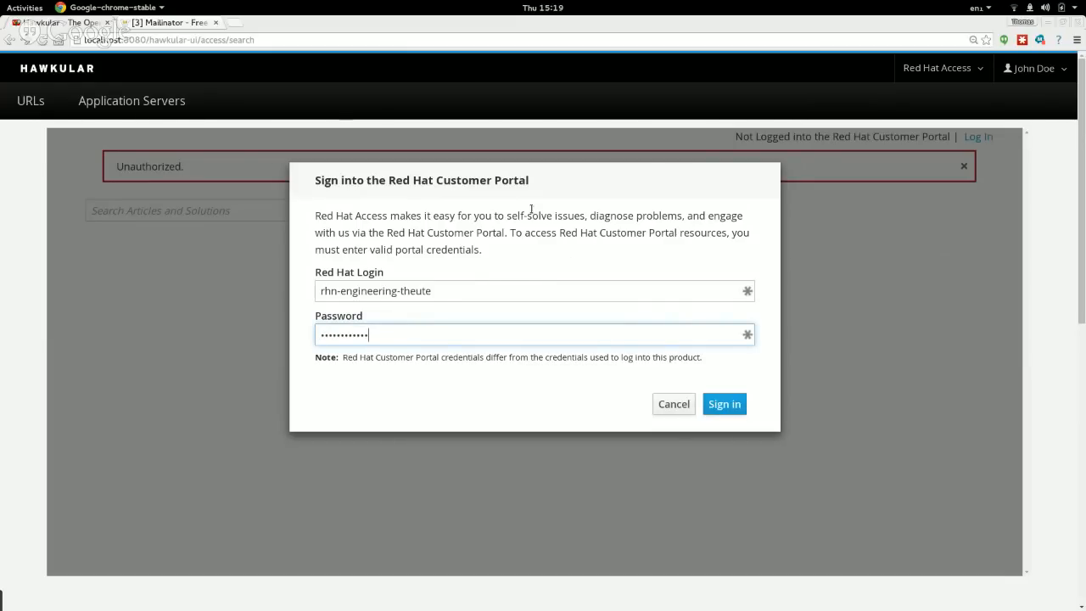
{"action": "left_click", "coordinate": [723, 405]}
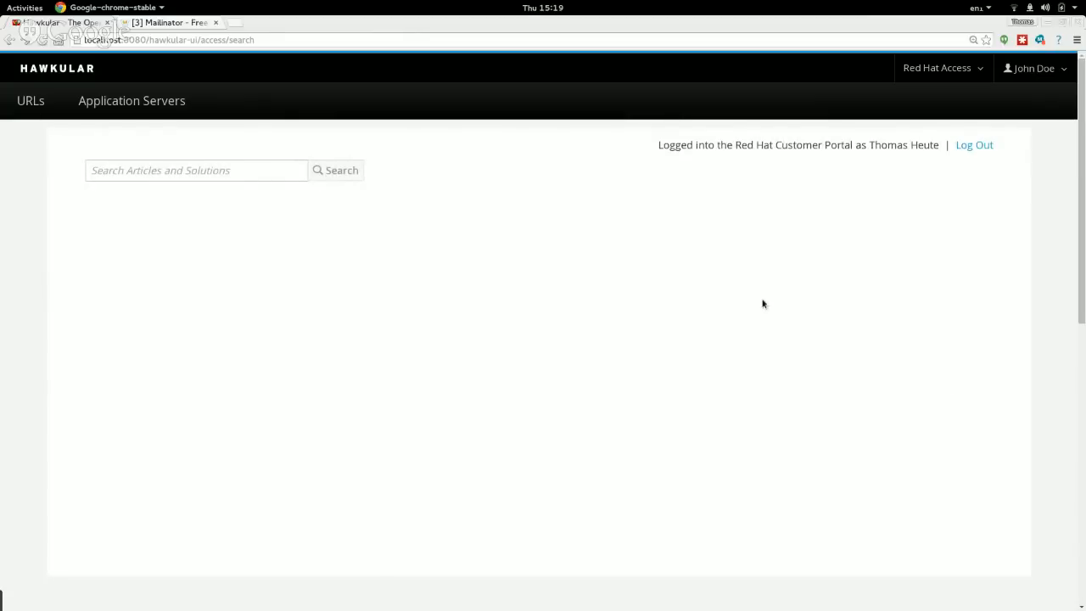
Search Red Hat articles and solutions for 'Why is my JBoss'.
{"action": "left_click", "coordinate": [98, 170]}
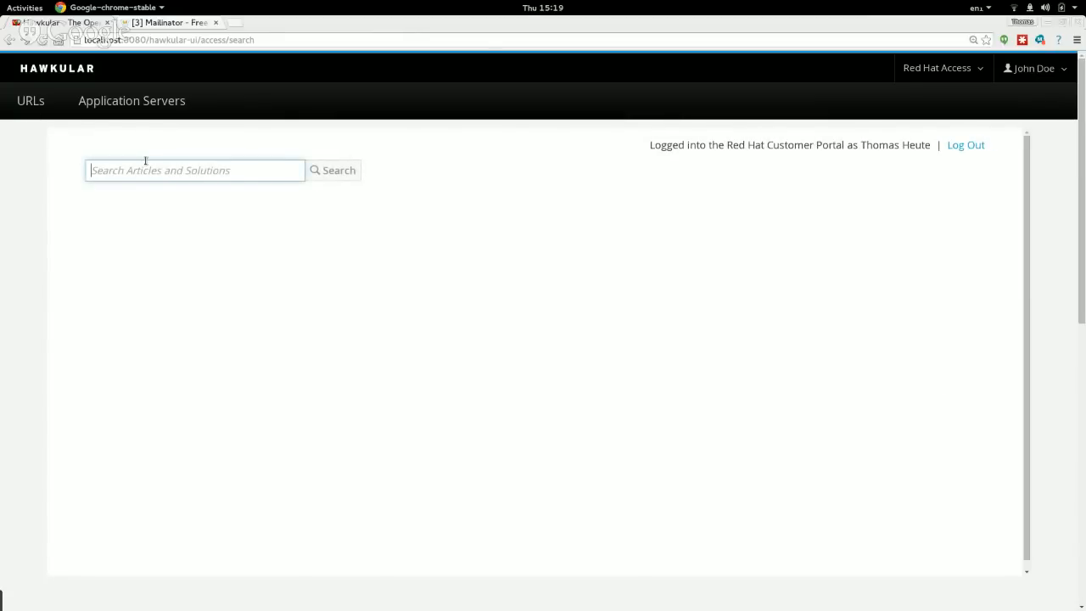
{"action": "type", "text": "Wh"}
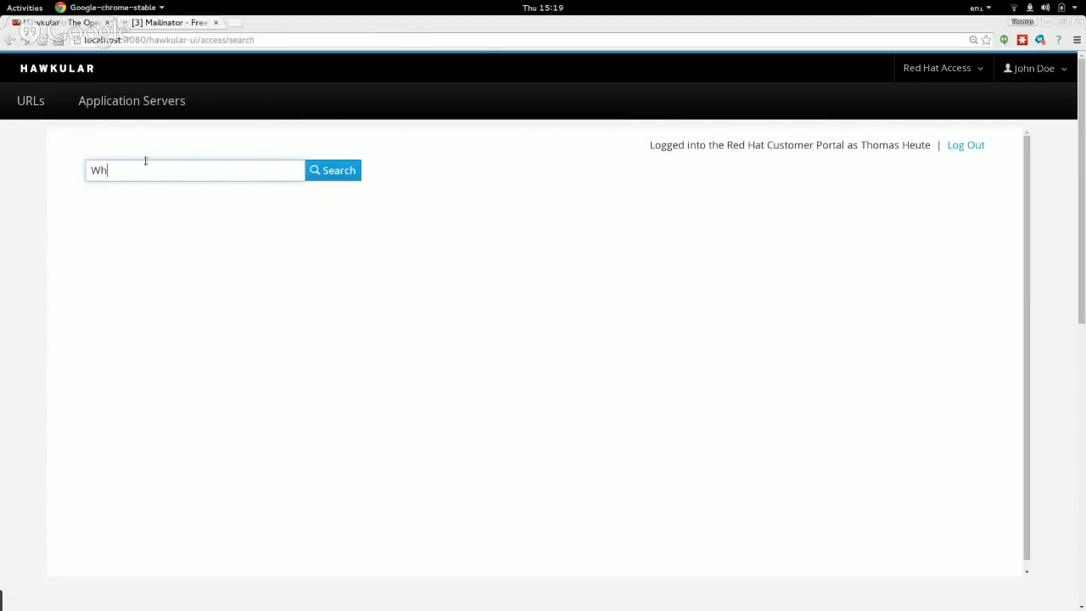
{"action": "type", "text": "y is my JBoss Portal too fast"}
{"action": "key", "text": "Return"}
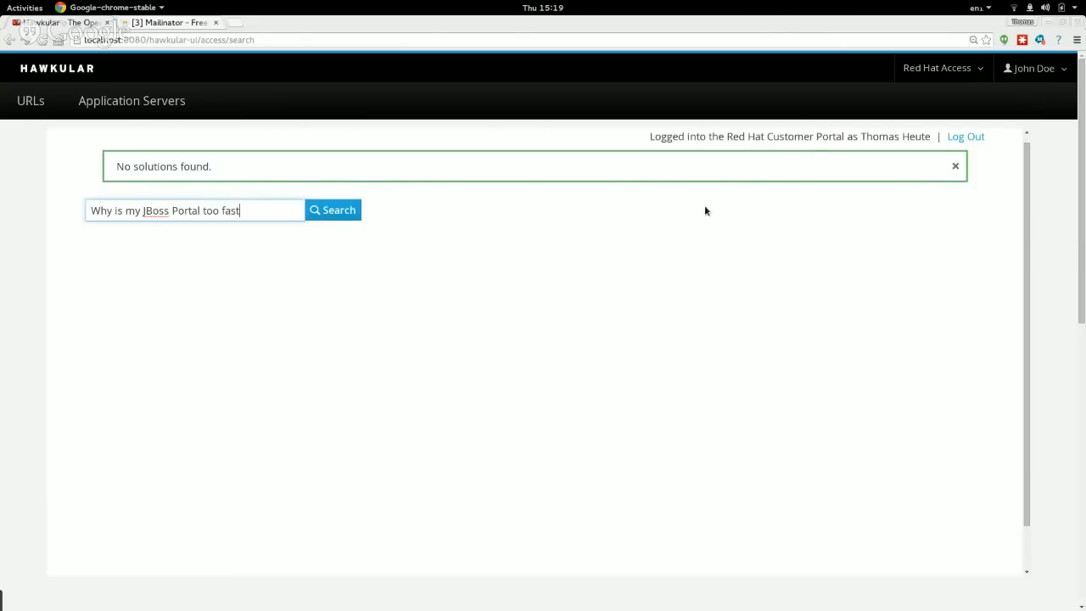
Replace the query with 'Portal' and run the search again.
{"action": "triple_click", "coordinate": [231, 209]}
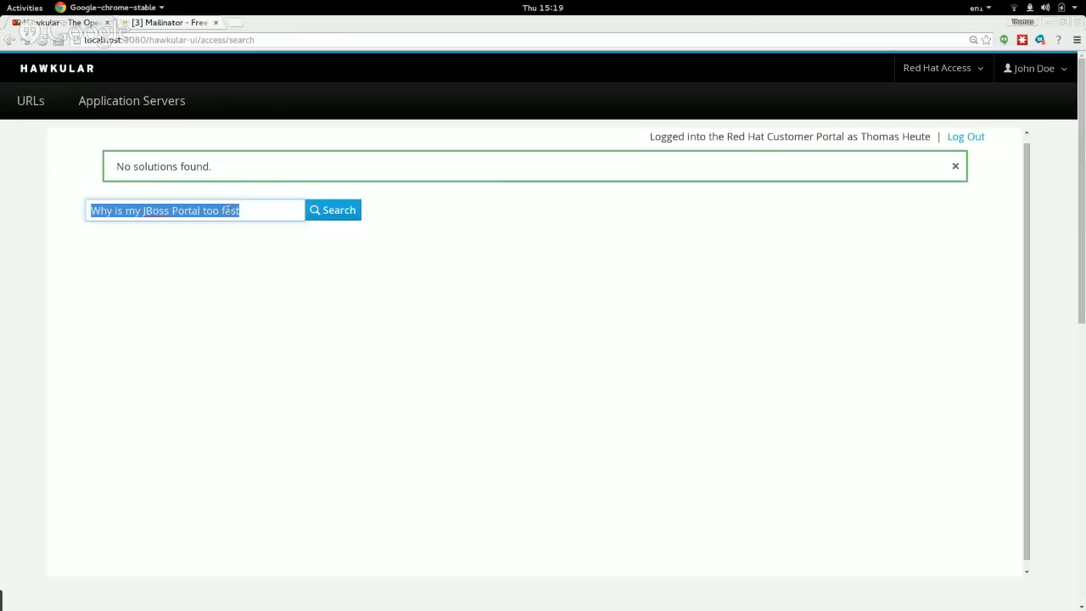
{"action": "triple_click", "coordinate": [231, 209]}
{"action": "type", "text": "Portal"}
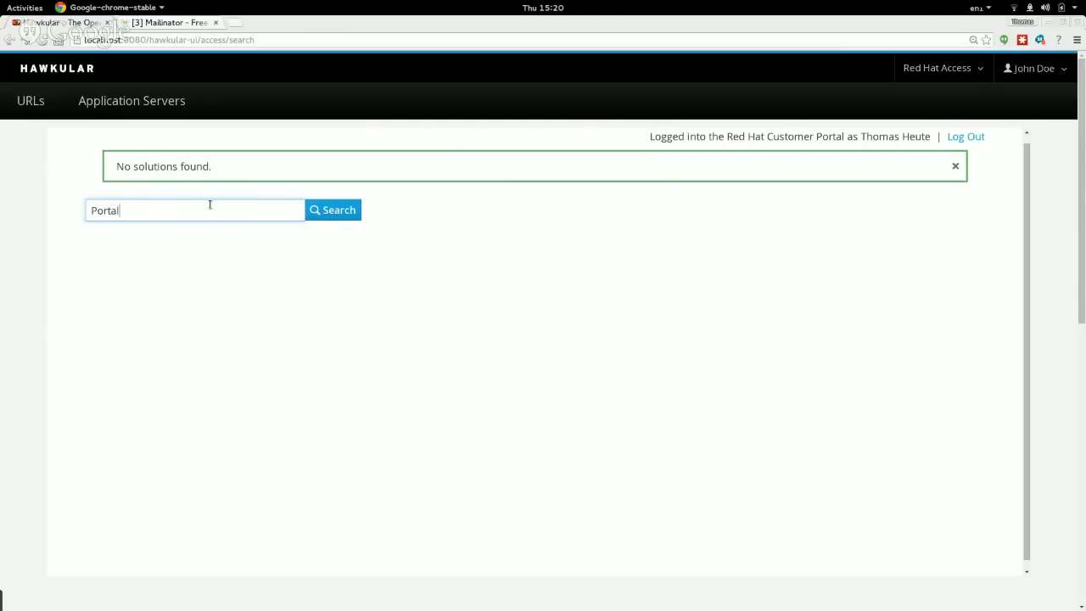
{"action": "key", "text": "Return"}
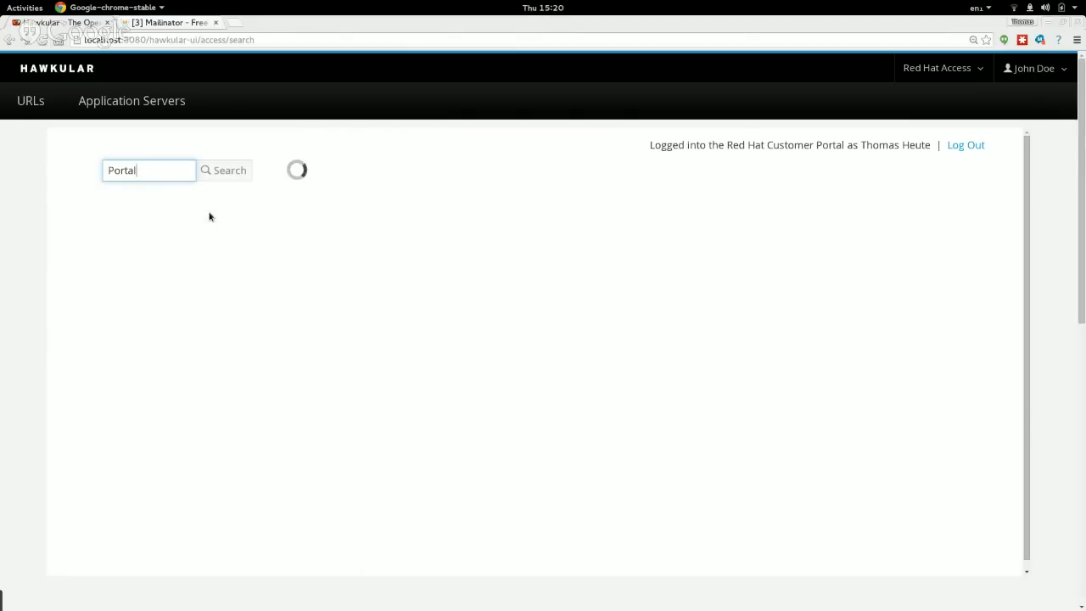
{"action": "scroll", "coordinate": [235, 315], "scroll_direction": "down", "scroll_amount": 1}
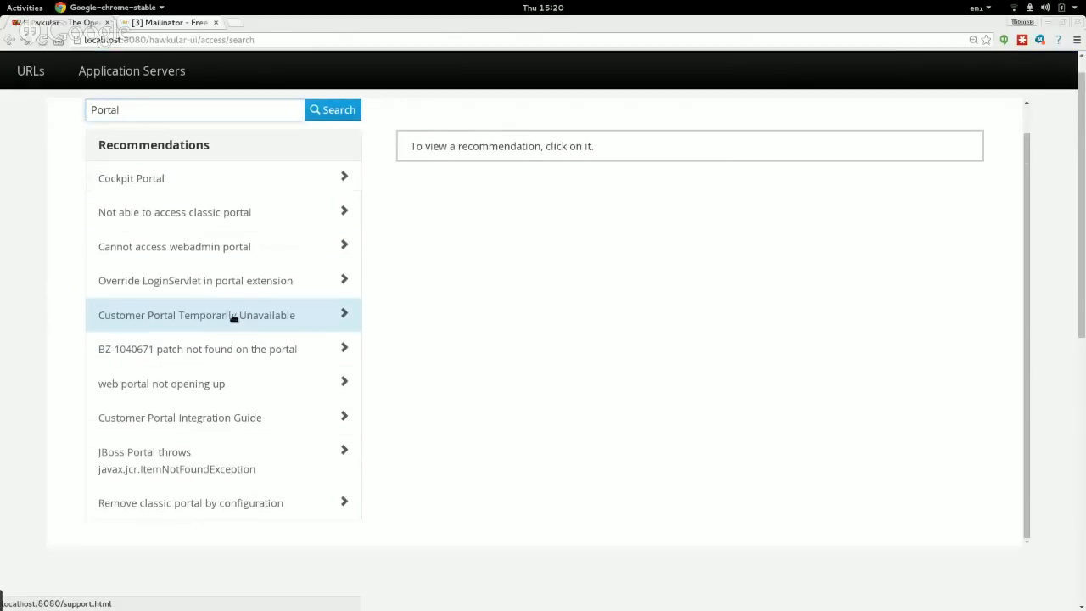
Read the 'Cannot access webadmin portal' recommendation article.
{"action": "scroll", "coordinate": [229, 463], "scroll_direction": "up", "scroll_amount": 1}
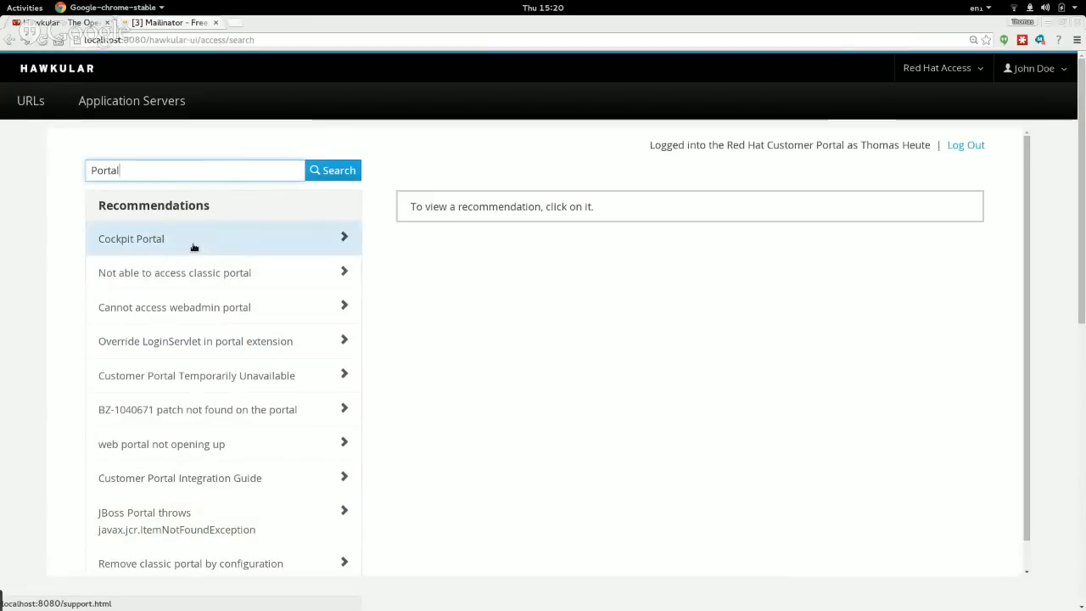
{"action": "scroll", "coordinate": [278, 375], "scroll_direction": "down", "scroll_amount": 1}
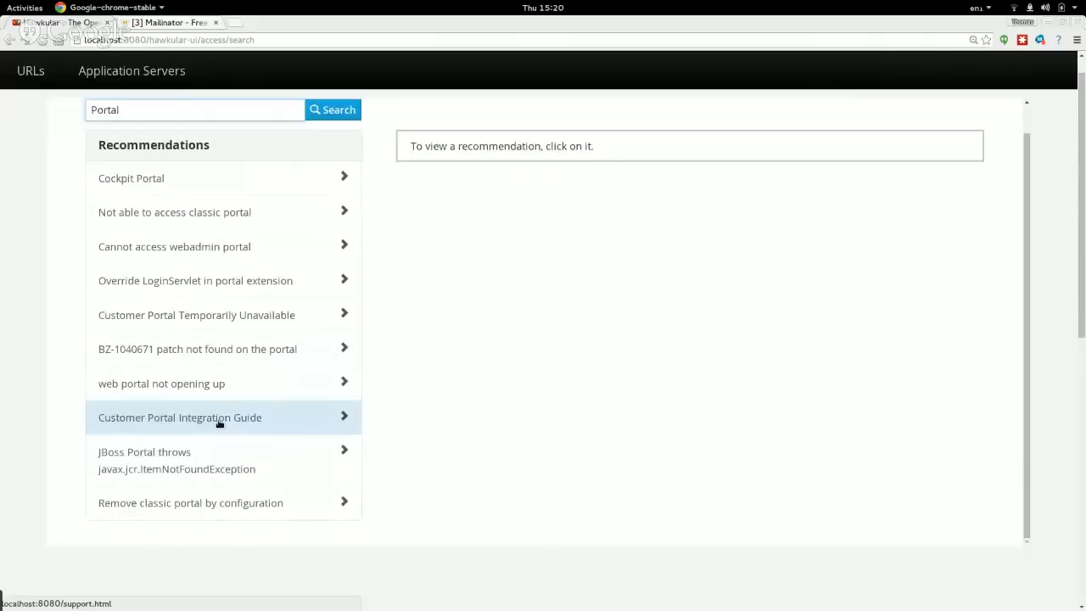
{"action": "left_click", "coordinate": [224, 247]}
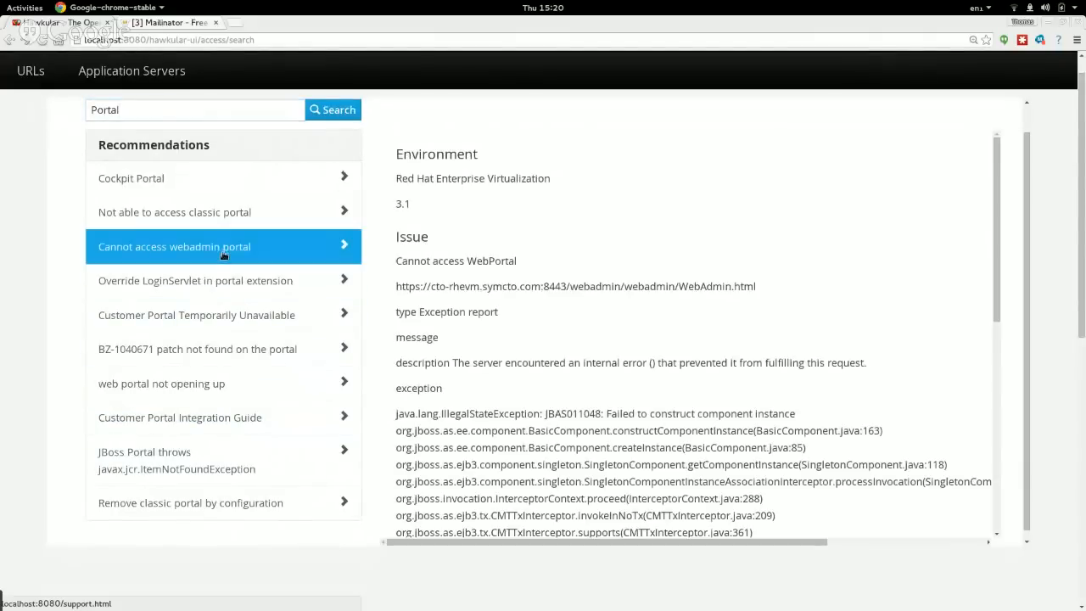
{"action": "scroll", "coordinate": [519, 300], "scroll_direction": "up", "scroll_amount": 2}
{"action": "scroll", "coordinate": [626, 284], "scroll_direction": "down", "scroll_amount": 2}
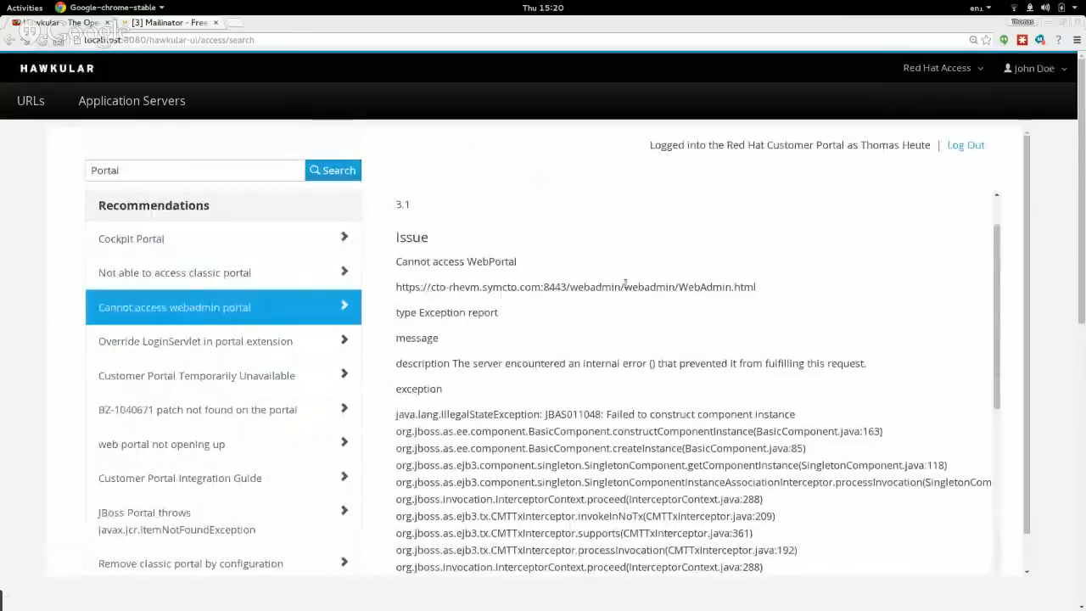
{"action": "scroll", "coordinate": [632, 376], "scroll_direction": "up", "scroll_amount": 2}
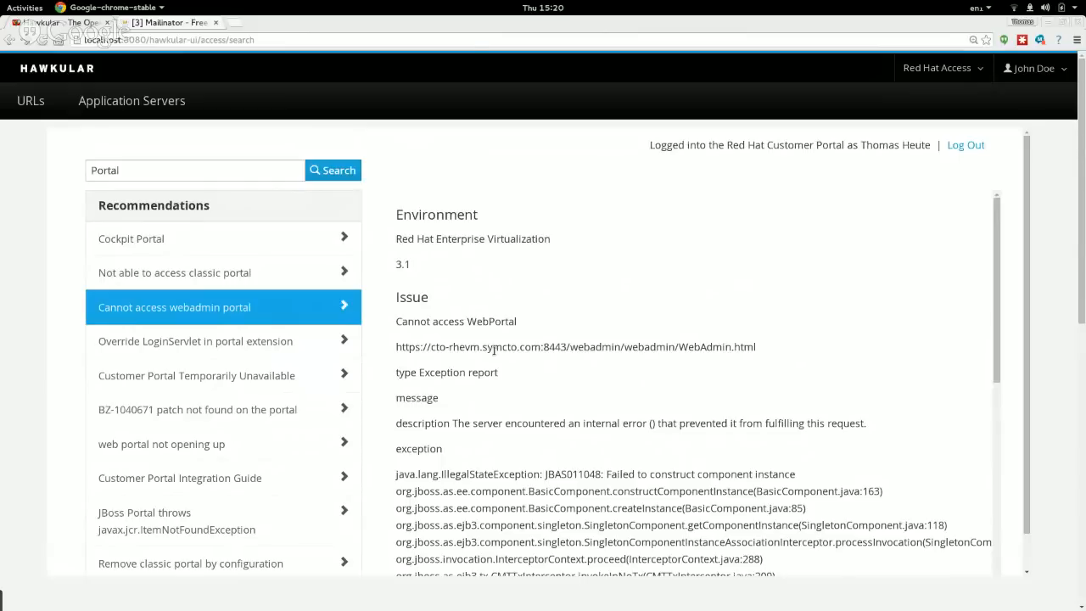
{"action": "scroll", "coordinate": [521, 409], "scroll_direction": "down", "scroll_amount": 10}
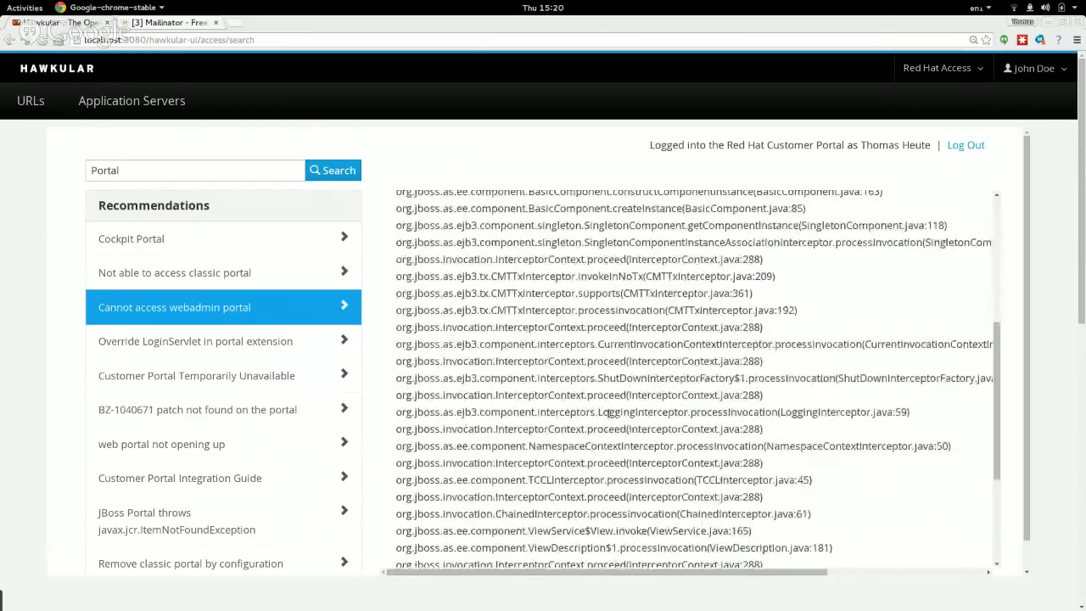
{"action": "scroll", "coordinate": [1002, 358], "scroll_direction": "up", "scroll_amount": 2}
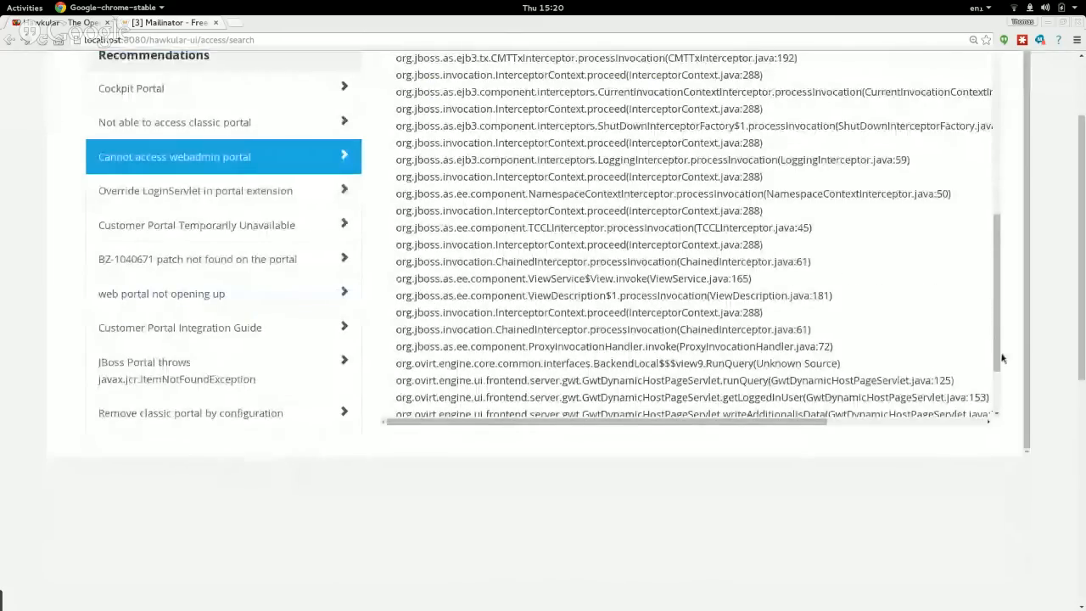
{"action": "scroll", "coordinate": [88, 148], "scroll_direction": "up", "scroll_amount": 4}
{"action": "scroll", "coordinate": [882, 258], "scroll_direction": "up", "scroll_amount": 8}
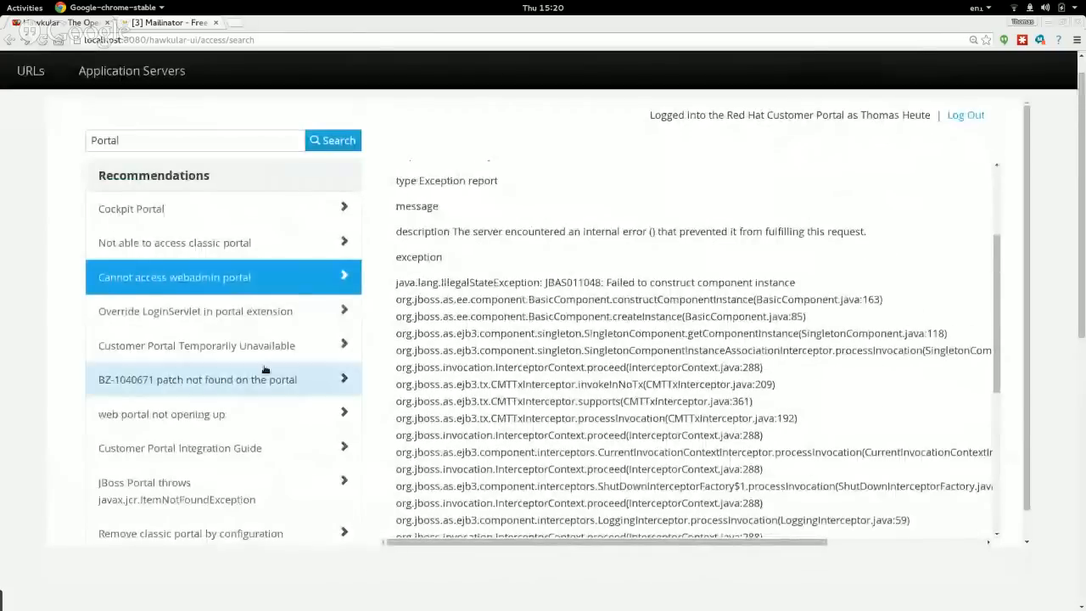
Read the 'web portal not opening up' recommendation article.
{"action": "left_click", "coordinate": [208, 415]}
{"action": "scroll", "coordinate": [729, 313], "scroll_direction": "down", "scroll_amount": 5}
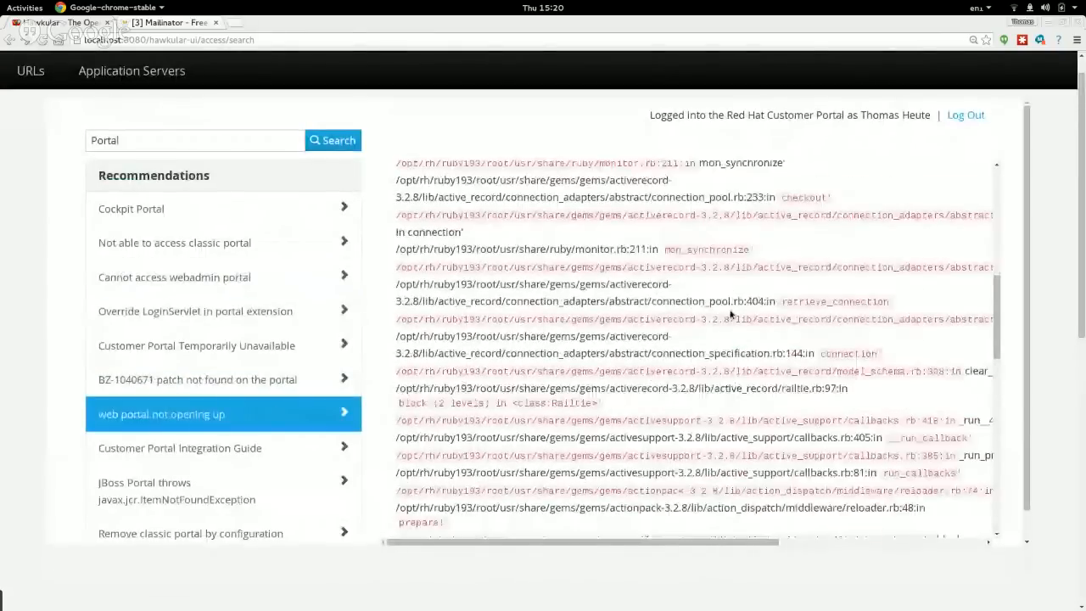
{"action": "scroll", "coordinate": [730, 314], "scroll_direction": "down", "scroll_amount": 10}
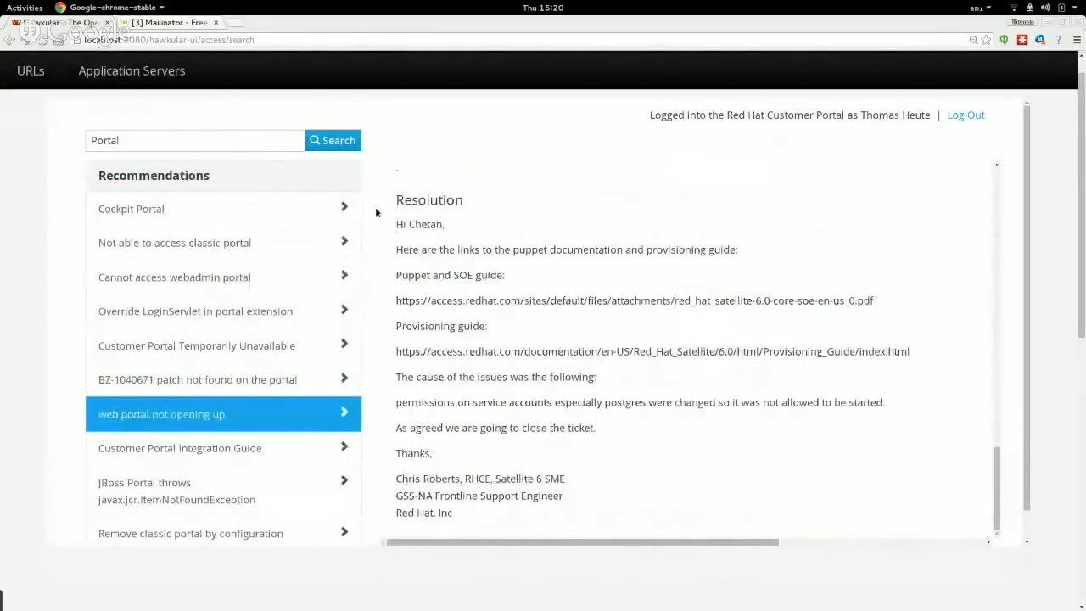
{"action": "scroll", "coordinate": [617, 302], "scroll_direction": "down", "scroll_amount": 2}
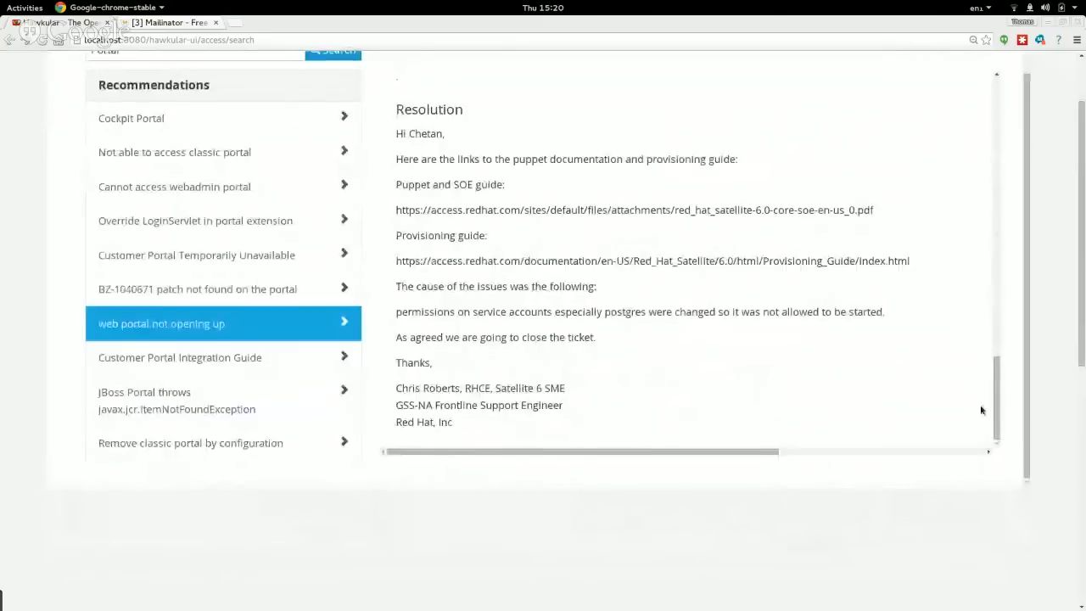
{"action": "left_click_drag", "start_coordinate": [997, 429], "coordinate": [994, 137]}
{"action": "scroll", "coordinate": [989, 138], "scroll_direction": "up", "scroll_amount": 3}
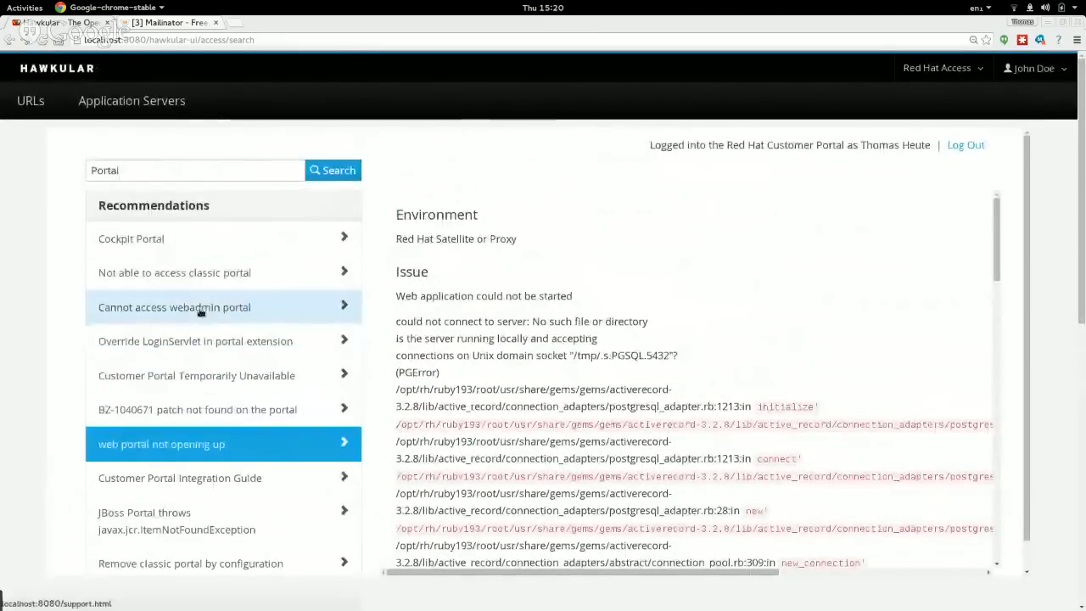
Open a new support case form via Red Hat Access > Support > Open Case.
{"action": "left_click", "coordinate": [950, 69]}
{"action": "mouse_move", "coordinate": [881, 117]}
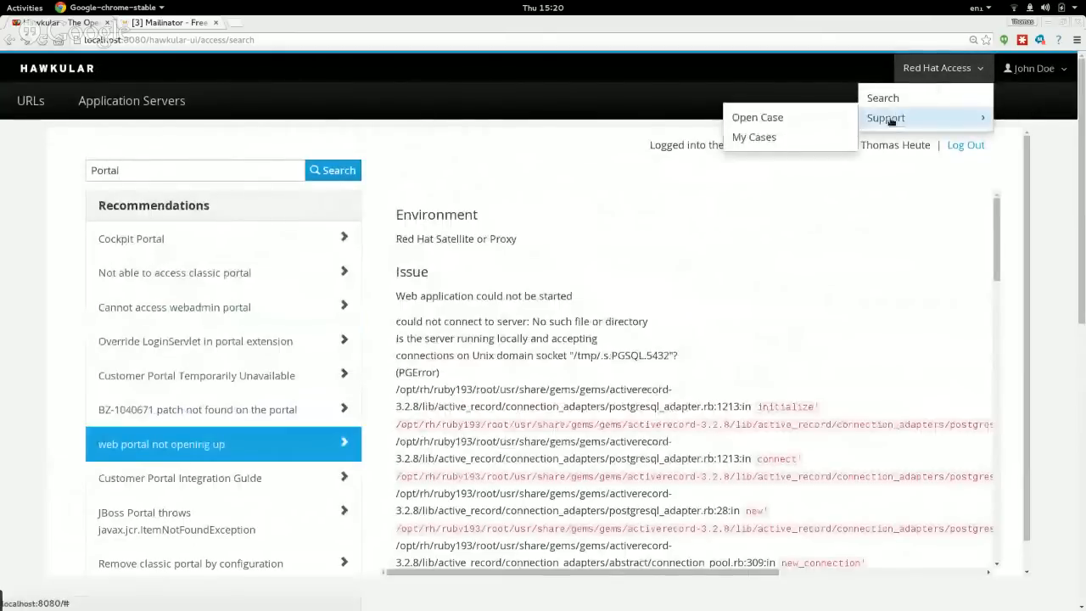
{"action": "left_click", "coordinate": [767, 119]}
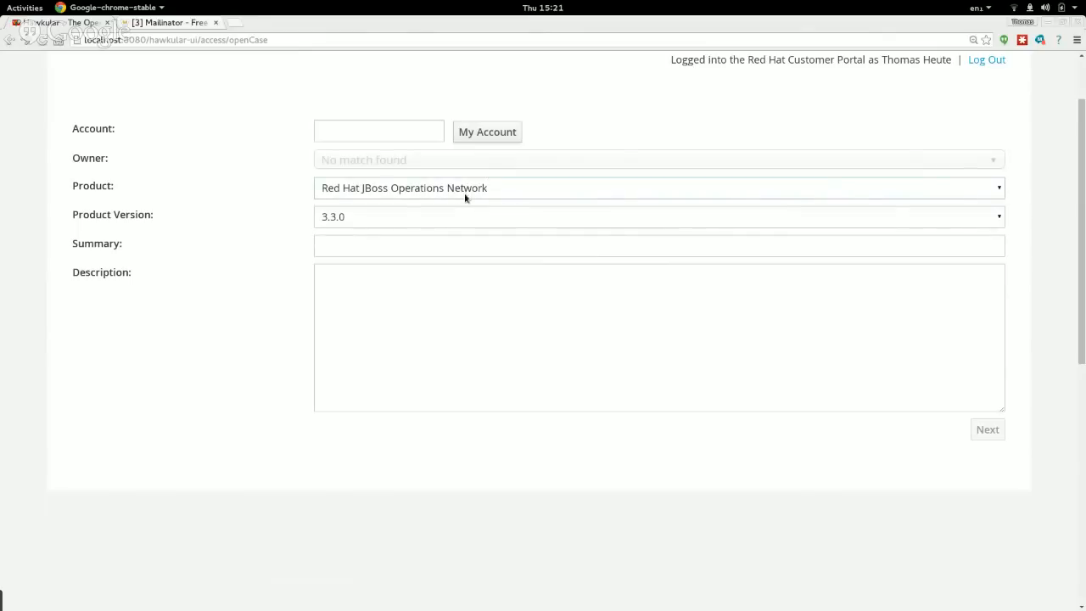
{"action": "key", "text": "alt+Tab"}
Bring HexChat's #hawkular channel to the front to check its latest messages.
{"action": "key", "text": "Tab"}
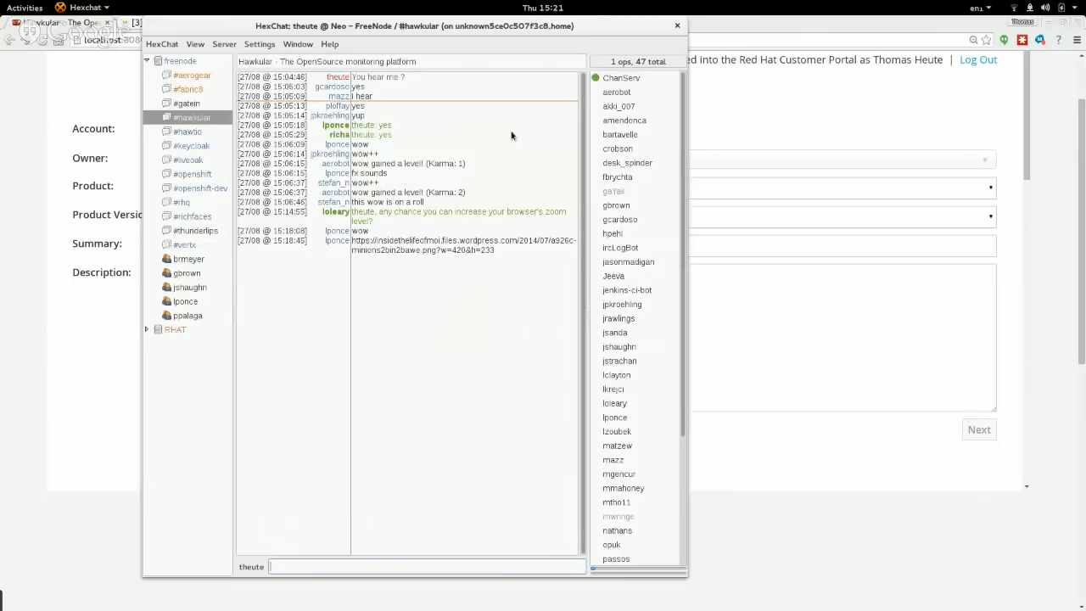
{"action": "key", "text": "alt+Tab"}
{"action": "key", "text": "alt+Tab"}
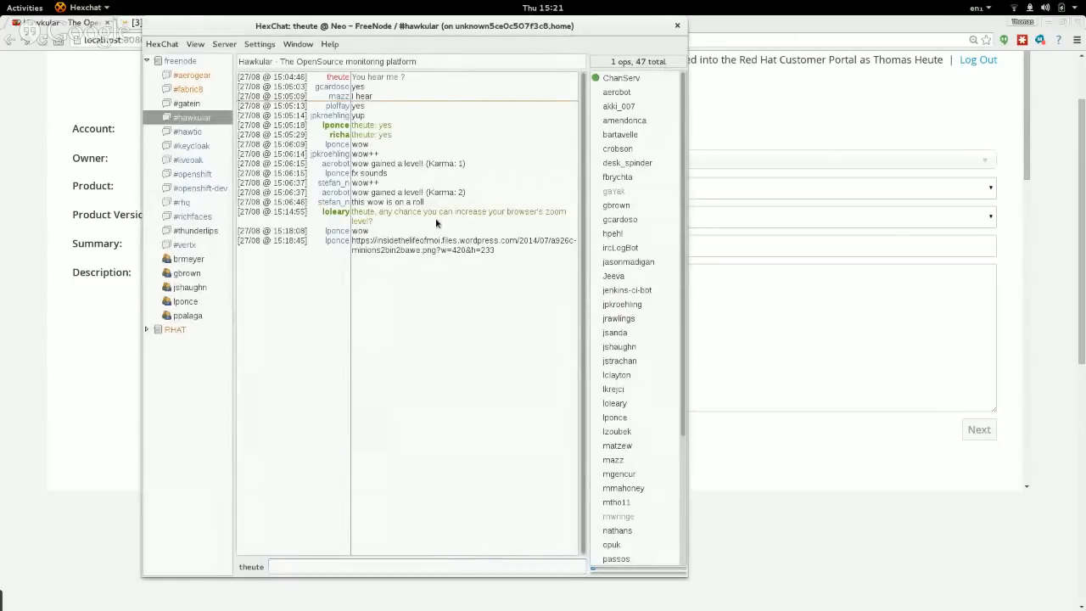
{"action": "key", "text": "alt+Tab"}
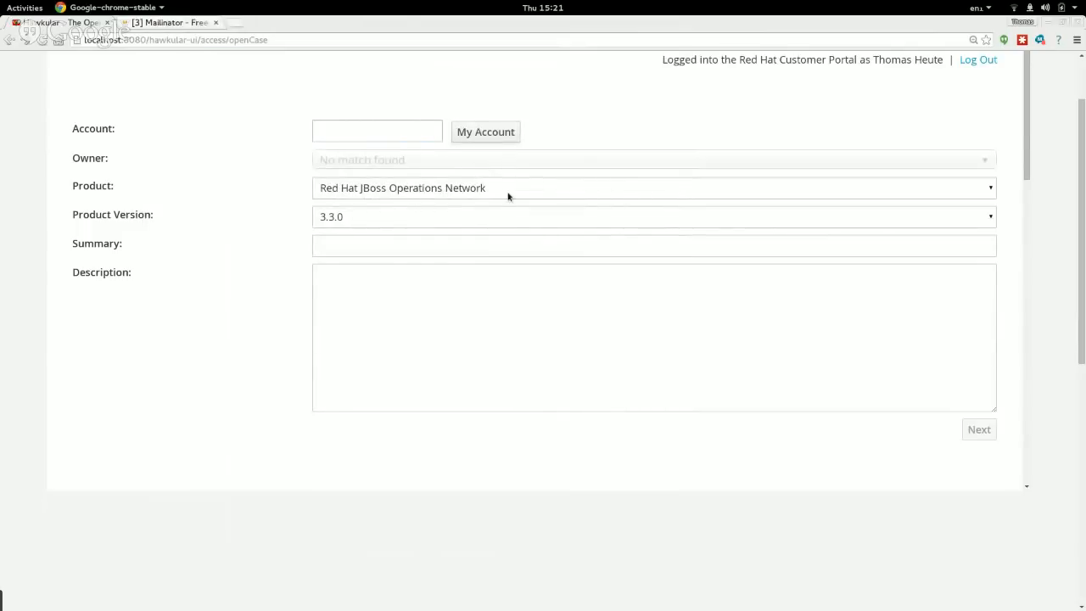
Fill the case's account with my own account and make my user the case owner.
{"action": "scroll", "coordinate": [508, 196], "scroll_direction": "up", "scroll_amount": 2}
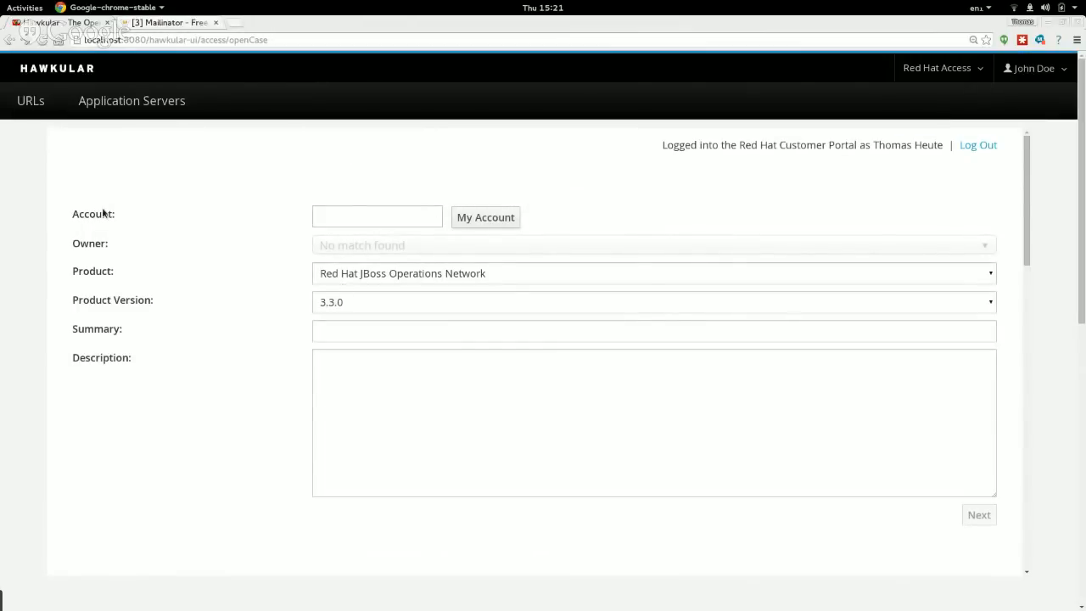
{"action": "left_click", "coordinate": [498, 218]}
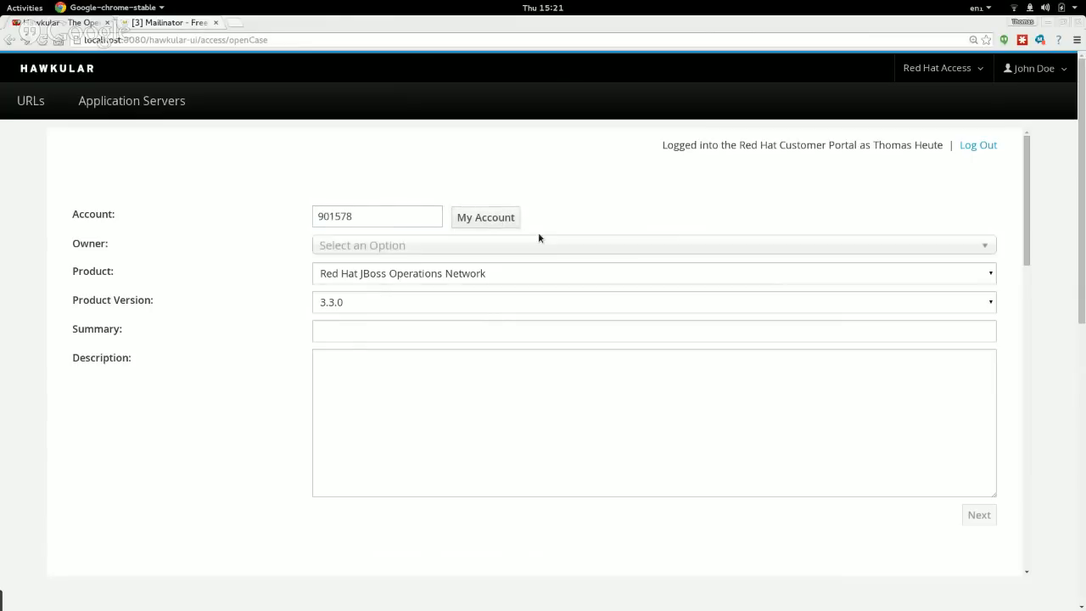
{"action": "left_click", "coordinate": [507, 246]}
{"action": "left_click", "coordinate": [427, 292]}
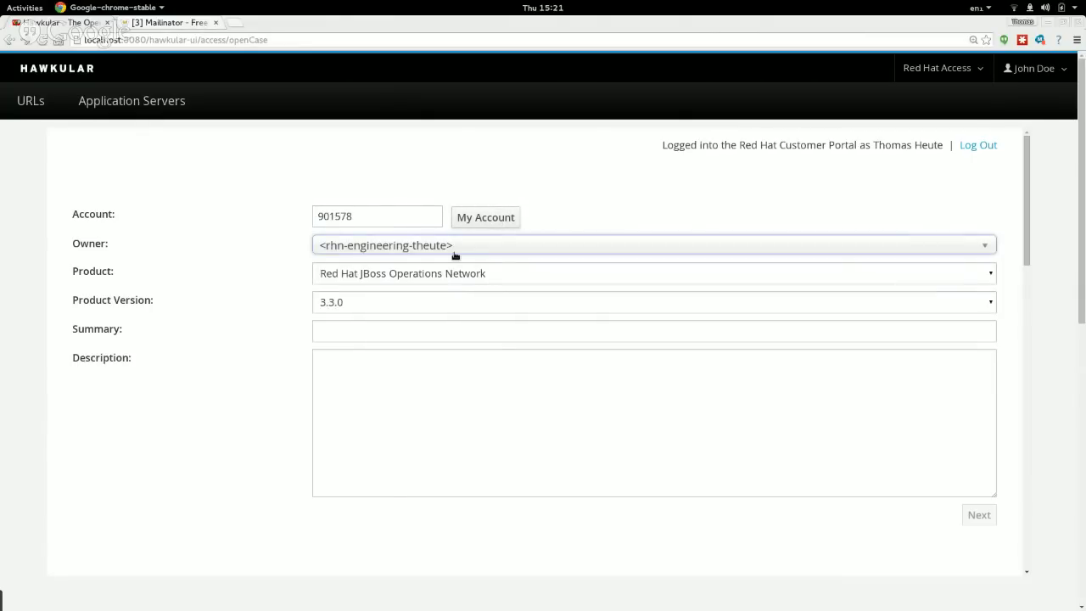
Keep Red Hat JBoss Operations Network as the product and set its version to 3.3.3.
{"action": "left_click", "coordinate": [938, 273]}
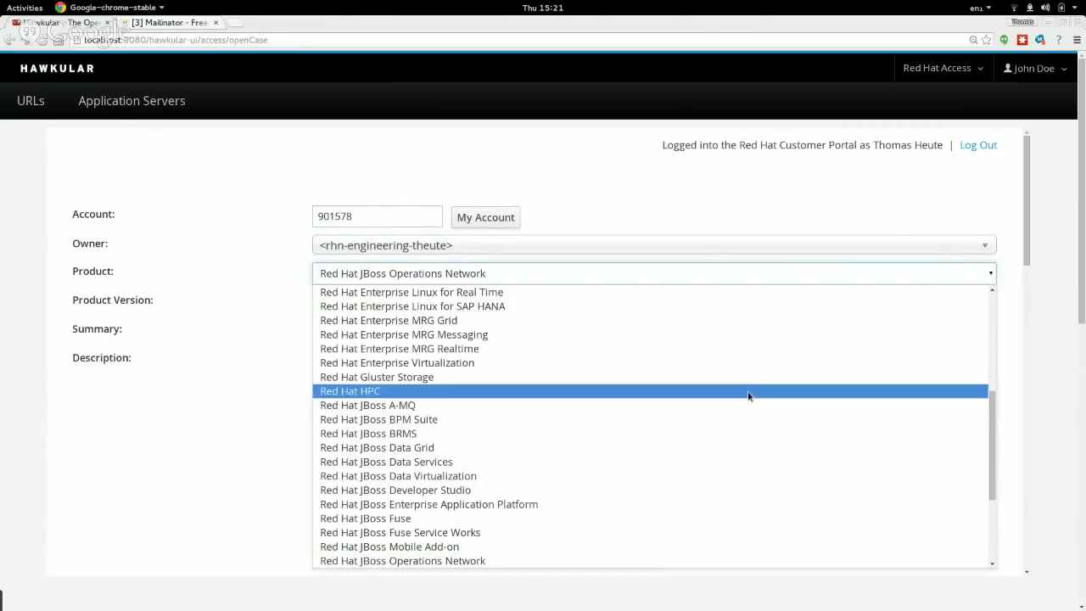
{"action": "scroll", "coordinate": [942, 410], "scroll_direction": "down", "scroll_amount": 3}
{"action": "left_click_drag", "start_coordinate": [994, 526], "coordinate": [996, 384]}
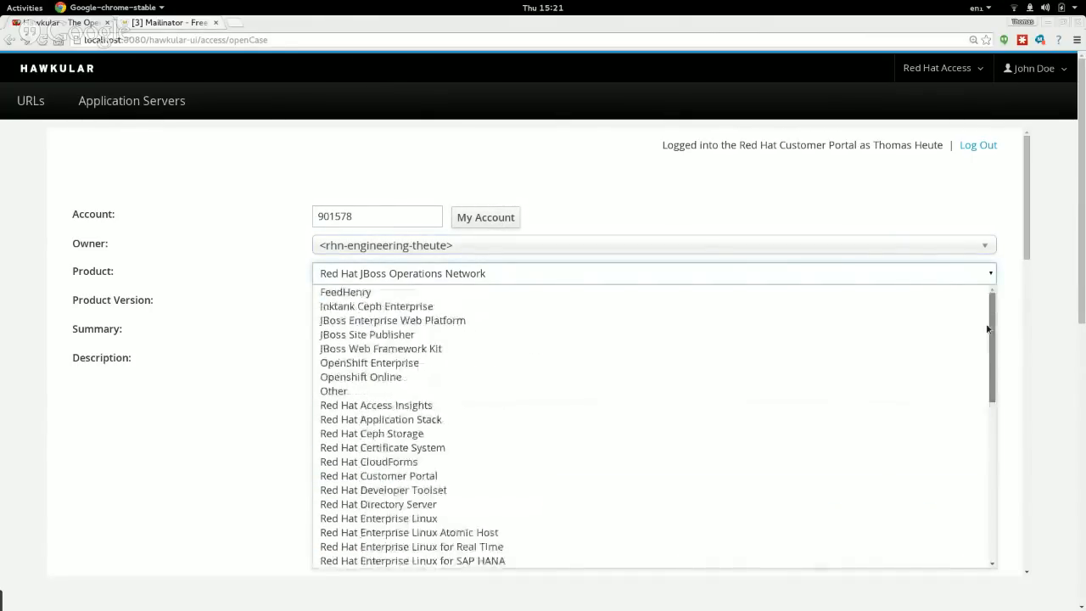
{"action": "scroll", "coordinate": [825, 488], "scroll_direction": "down", "scroll_amount": 5}
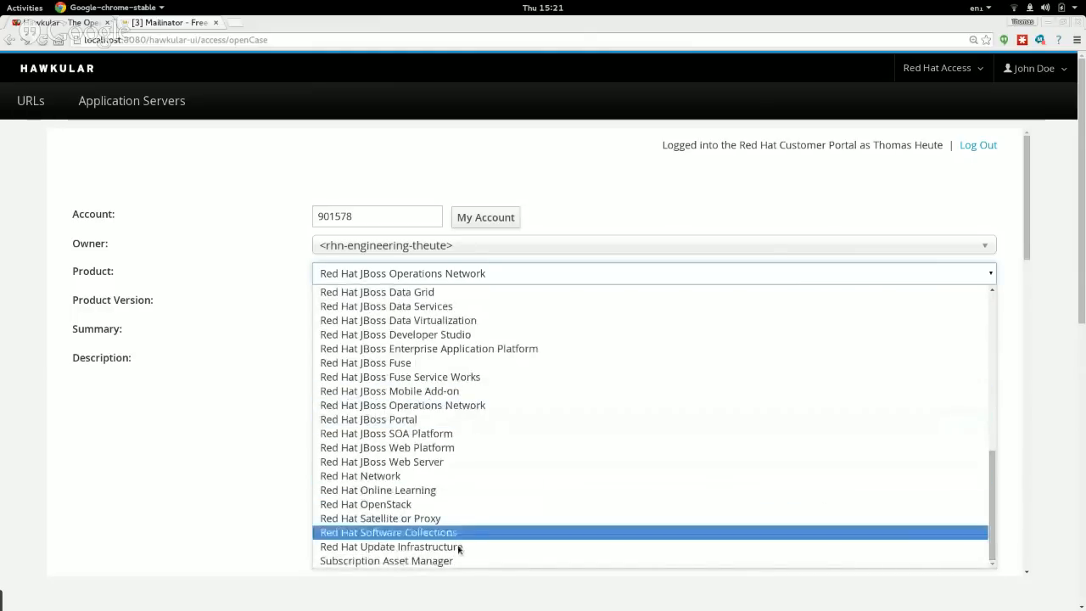
{"action": "left_click", "coordinate": [285, 349]}
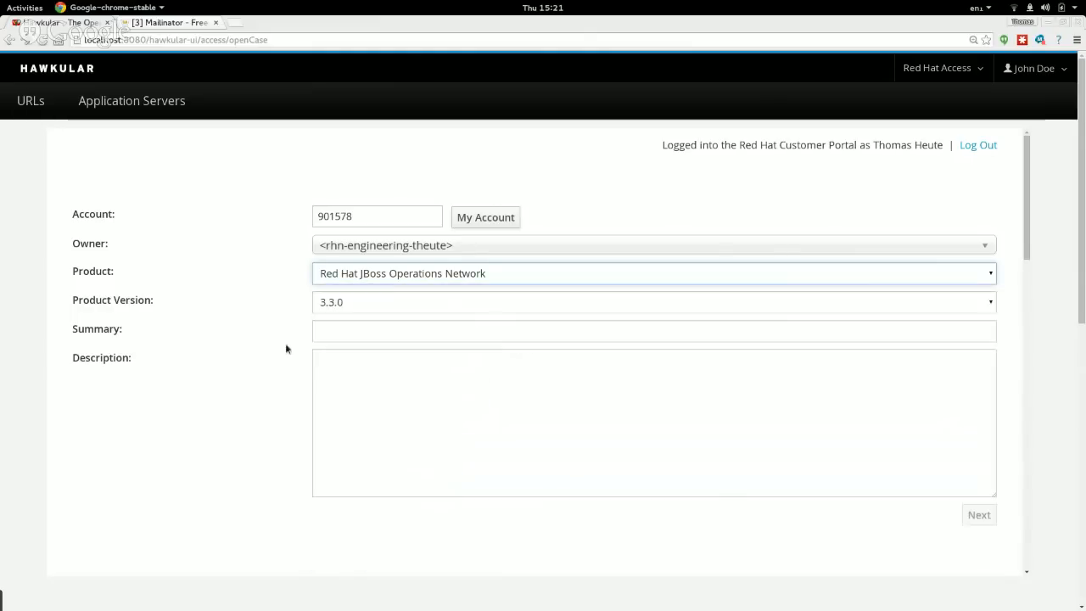
{"action": "left_click", "coordinate": [990, 304]}
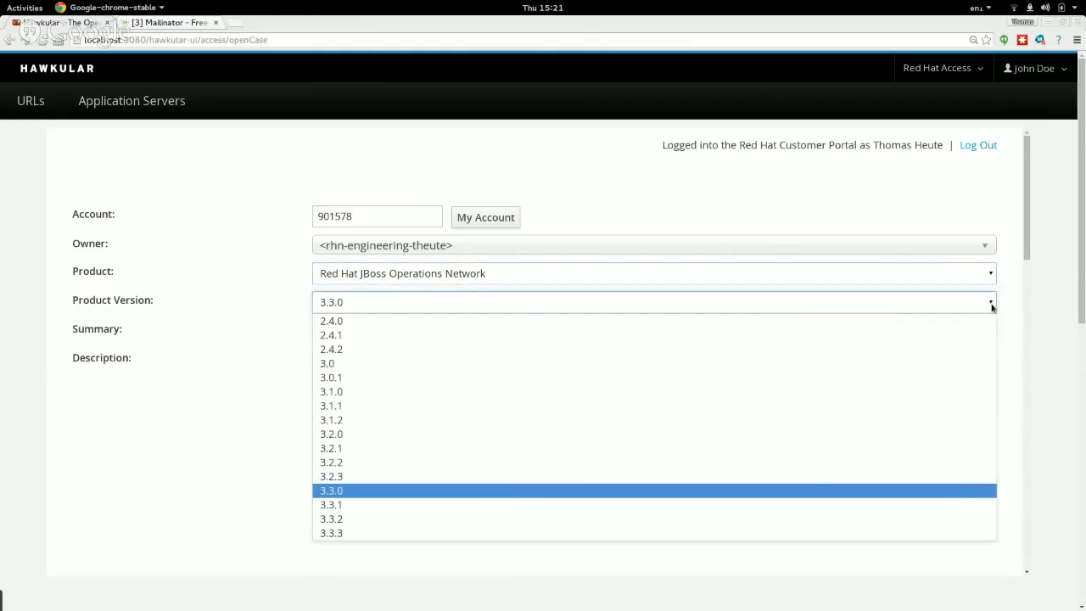
{"action": "left_click", "coordinate": [358, 532]}
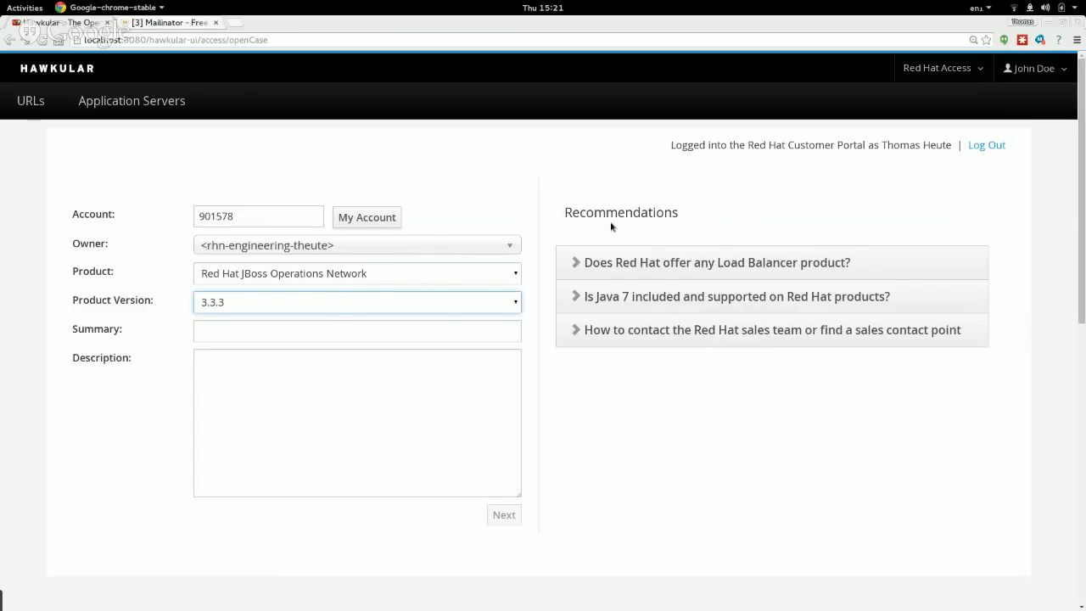
Confirm the product is unchanged and place the cursor in the Summary field.
{"action": "left_click", "coordinate": [391, 327]}
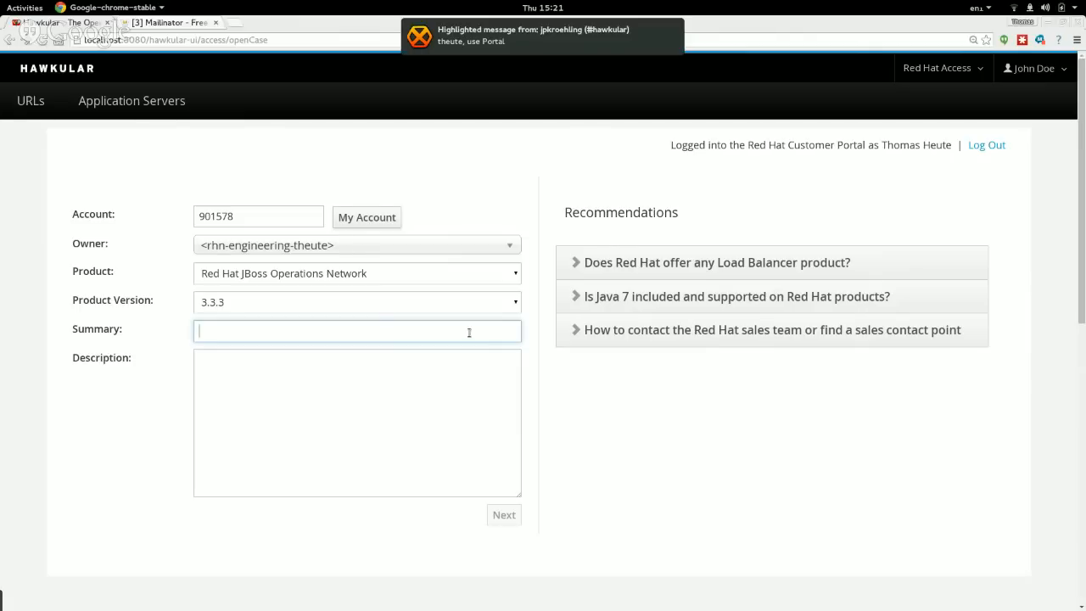
{"action": "left_click", "coordinate": [415, 284]}
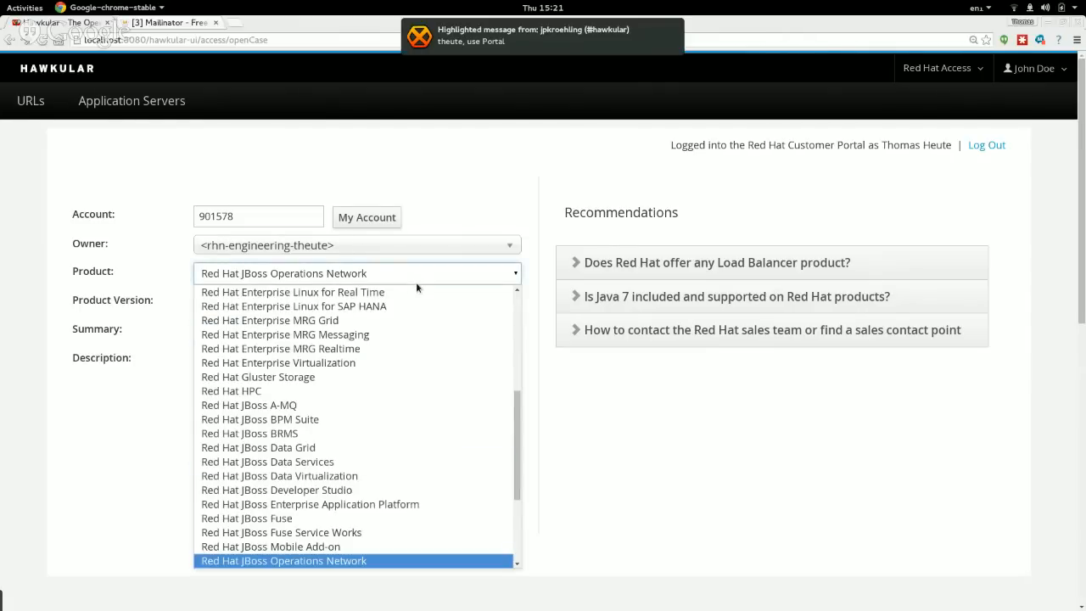
{"action": "left_click", "coordinate": [543, 455]}
{"action": "left_click", "coordinate": [268, 327]}
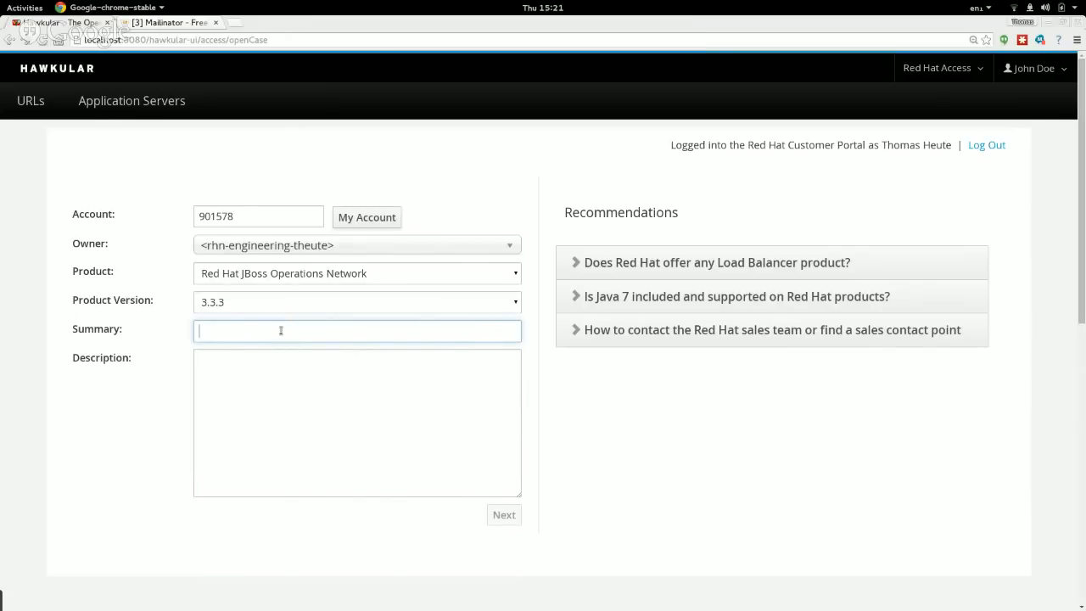
Enter the summary 'I can't upgrade to JON3.2'.
{"action": "type", "text": "I can"}
{"action": "key", "text": "BackSpace"}
{"action": "key", "text": "BackSpace"}
{"action": "key", "text": "BackSpace"}
{"action": "key", "text": "BackSpace"}
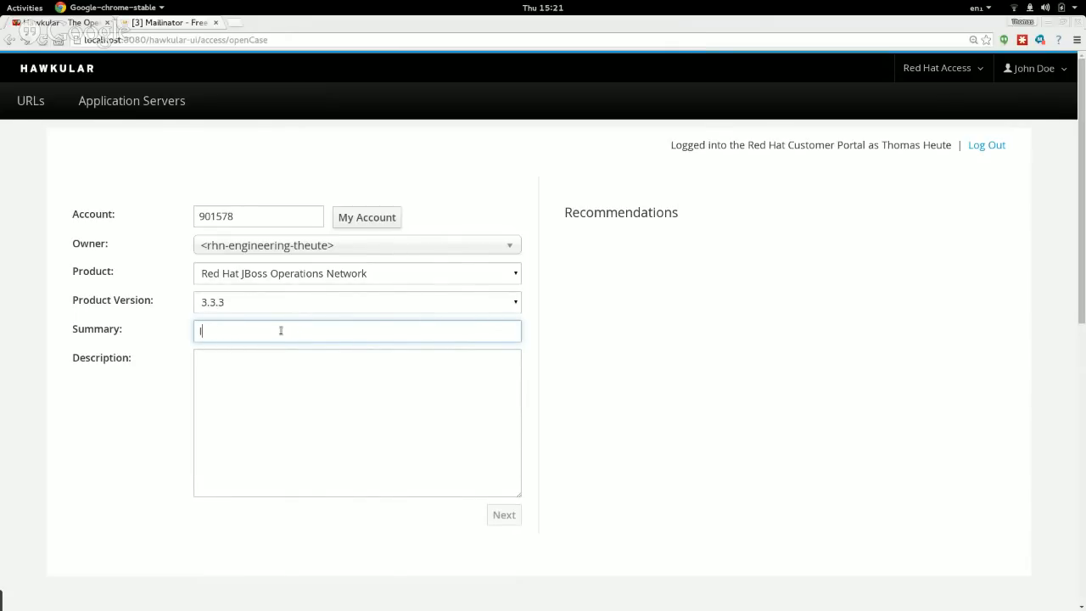
{"action": "type", "text": "can't u"}
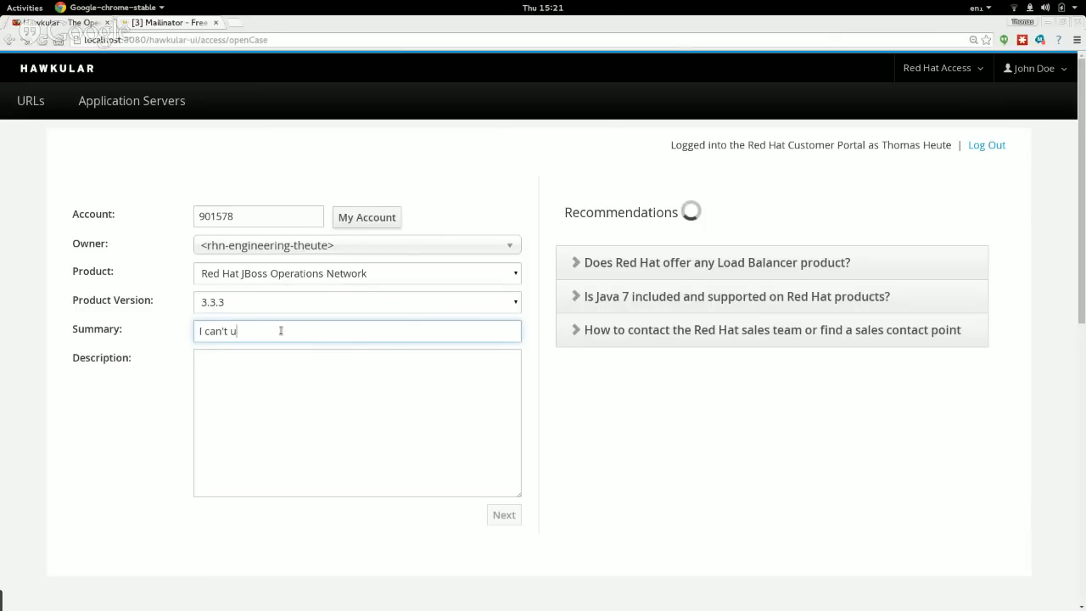
{"action": "type", "text": "pgrade to"}
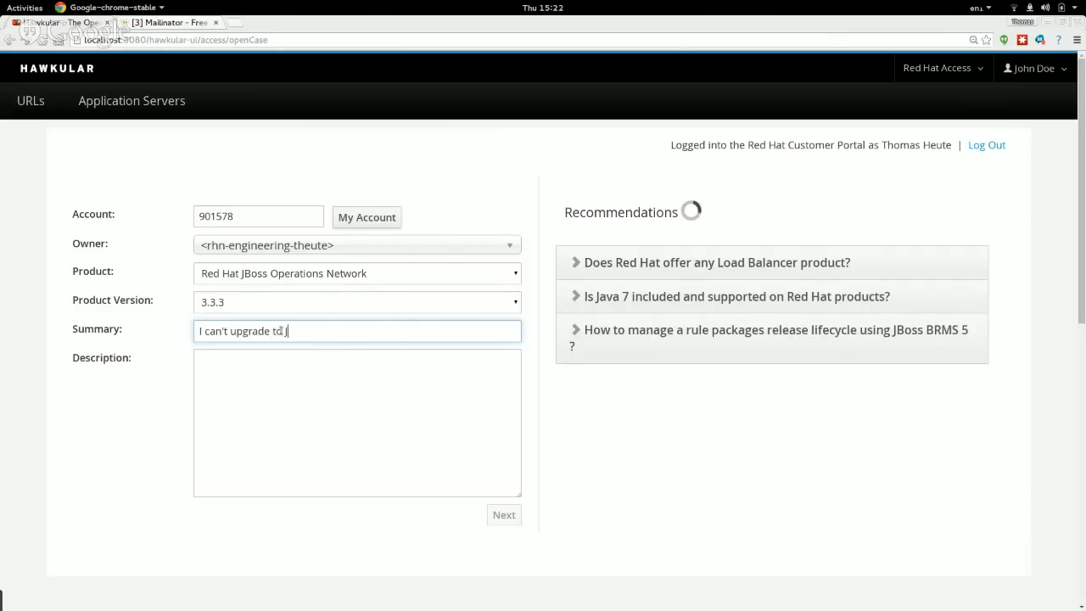
{"action": "type", "text": " J"}
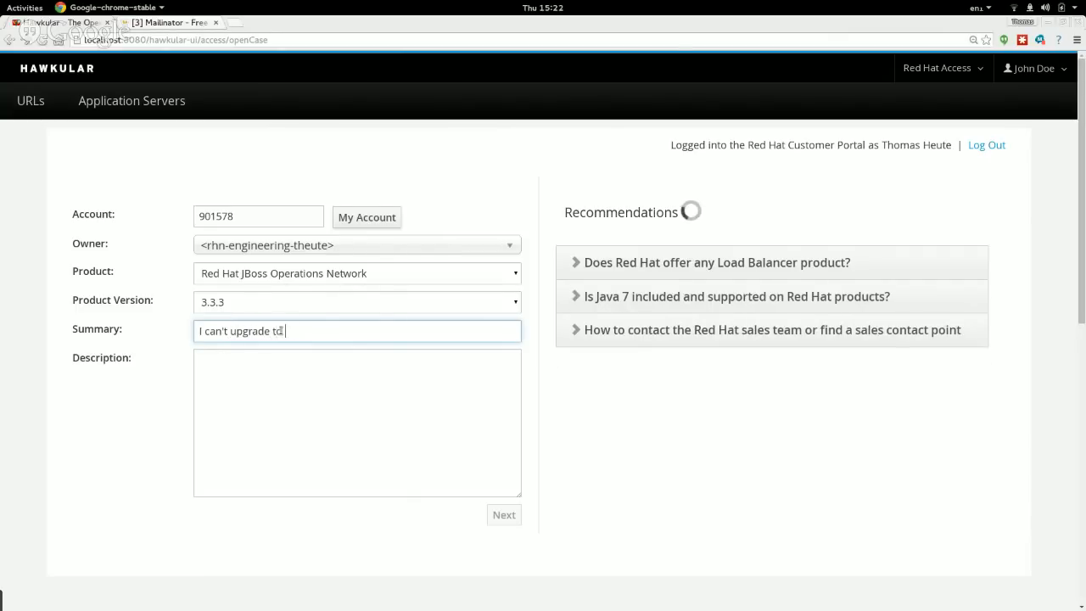
{"action": "type", "text": "ON3 2"}
{"action": "key", "text": "BackSpace"}
{"action": "key", "text": "BackSpace"}
{"action": "type", "text": ".2"}
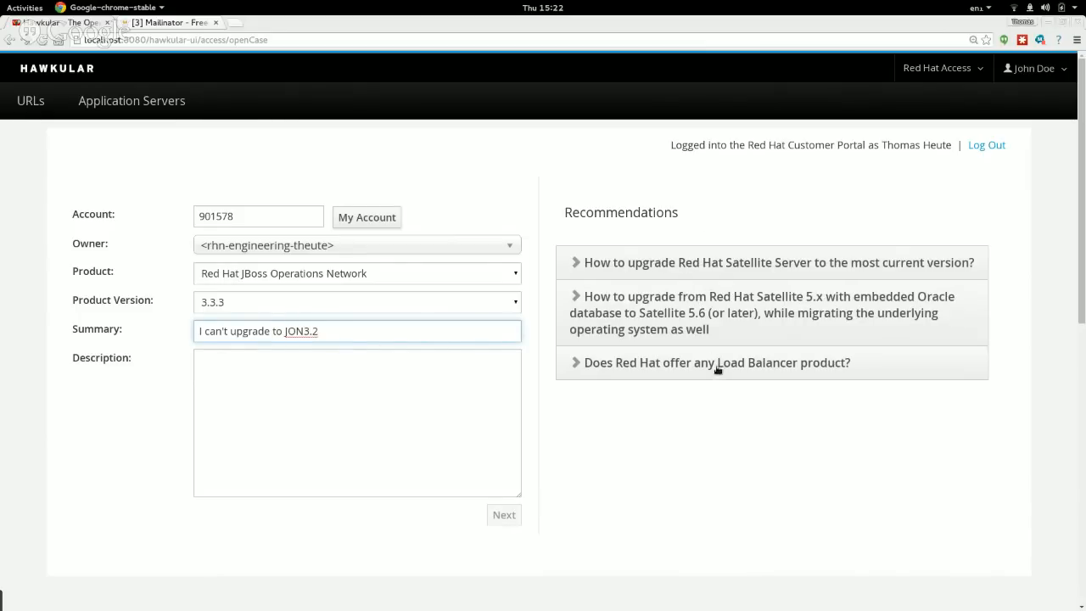
Enter the description 'test - ignore me please....'.
{"action": "left_click", "coordinate": [330, 389]}
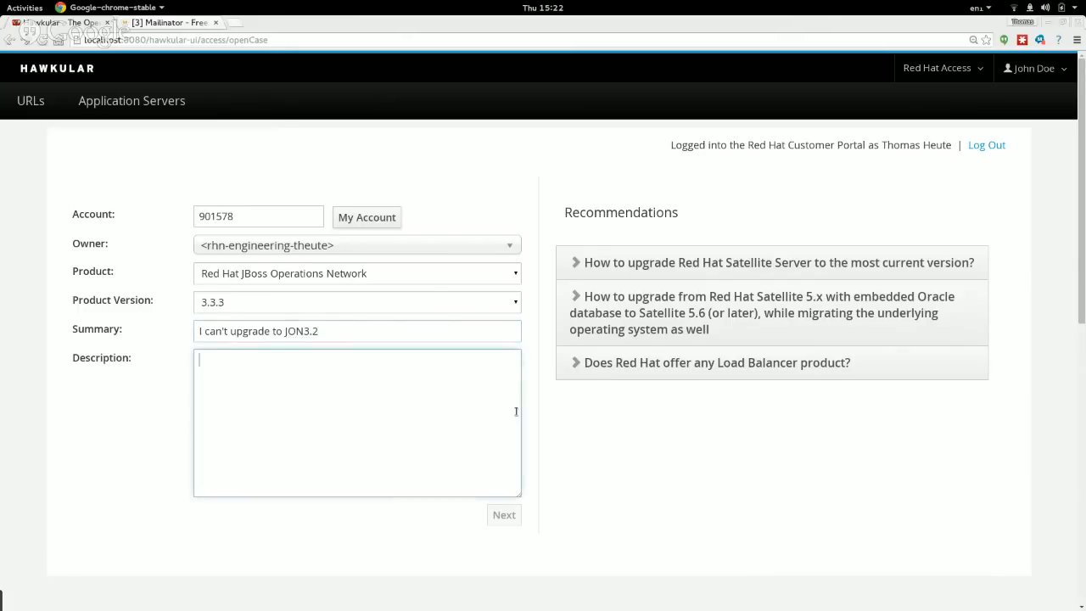
{"action": "type", "text": "Ig"}
{"action": "key", "text": "BackSpace"}
{"action": "key", "text": "BackSpace"}
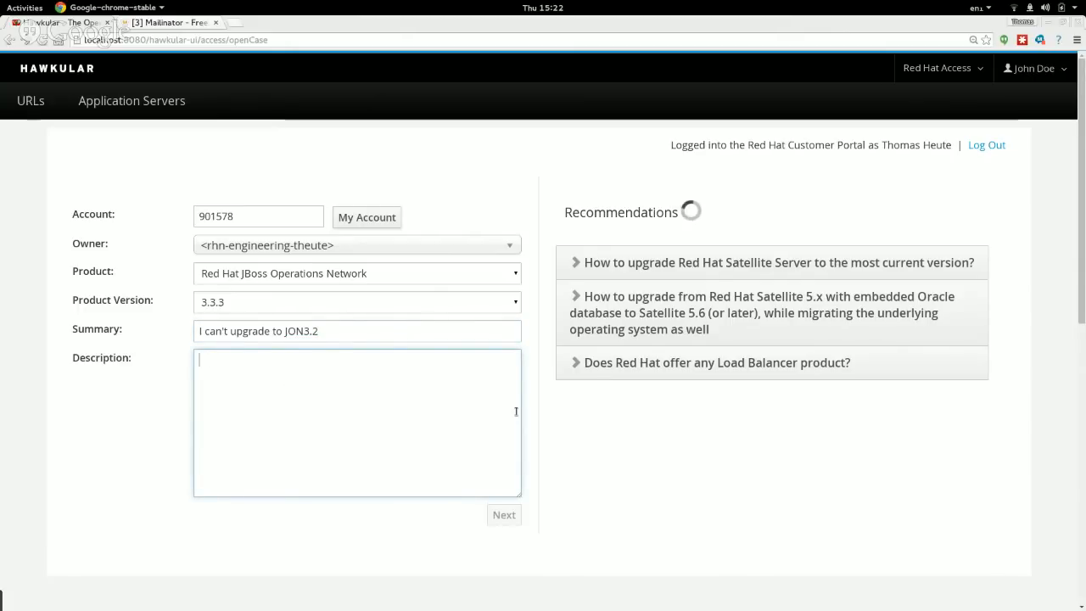
{"action": "type", "text": "ts"}
{"action": "type", "text": "st"}
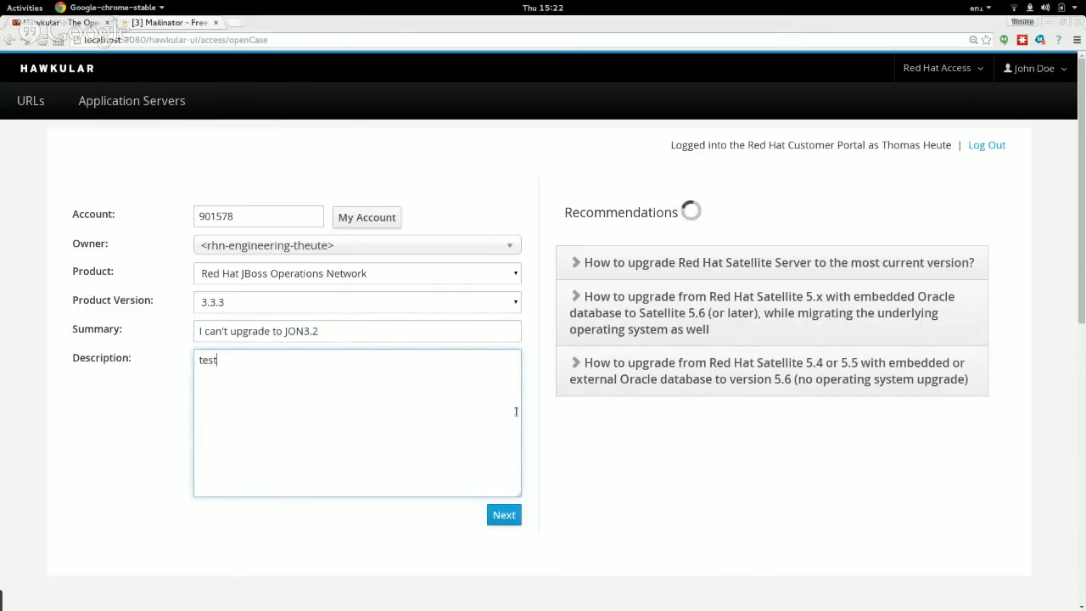
{"action": "type", "text": " - ignore me "}
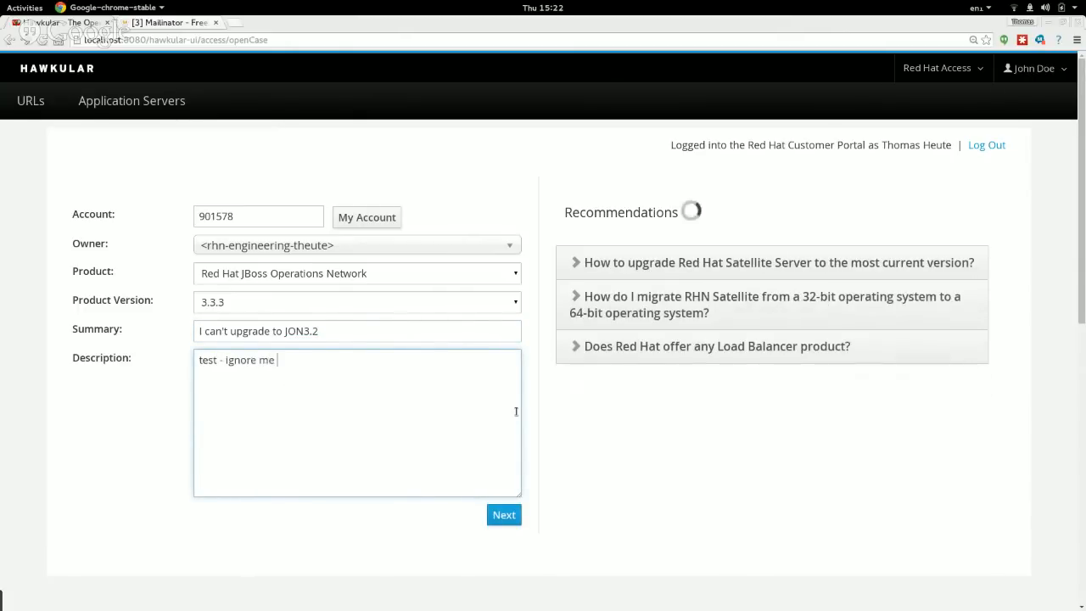
{"action": "type", "text": "please...."}
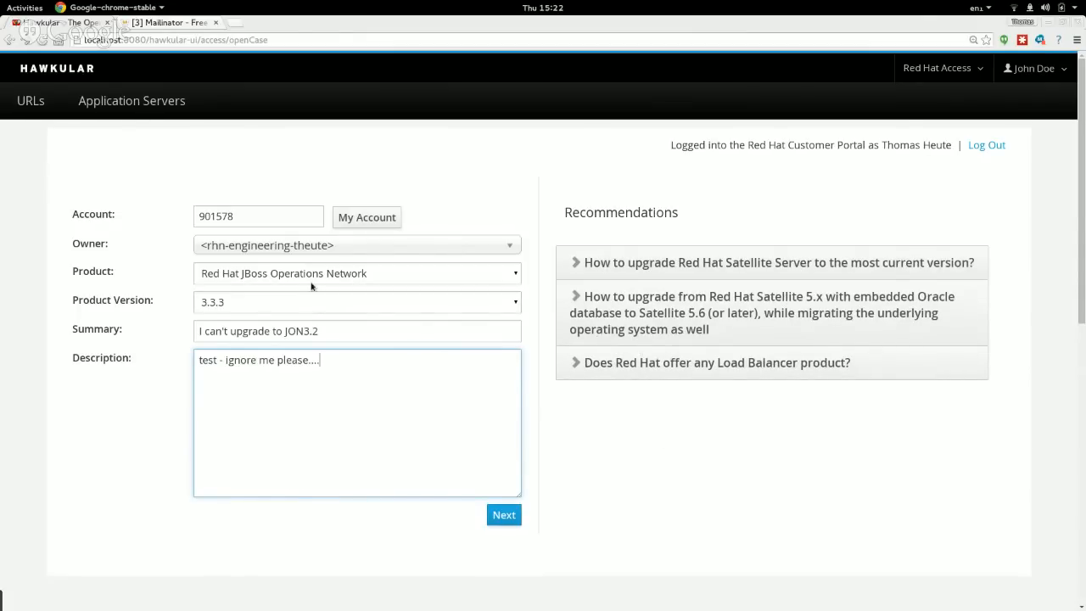
Move to the next page, keeping severity 4 (Low) and case group Ungrouped Case.
{"action": "left_click", "coordinate": [503, 515]}
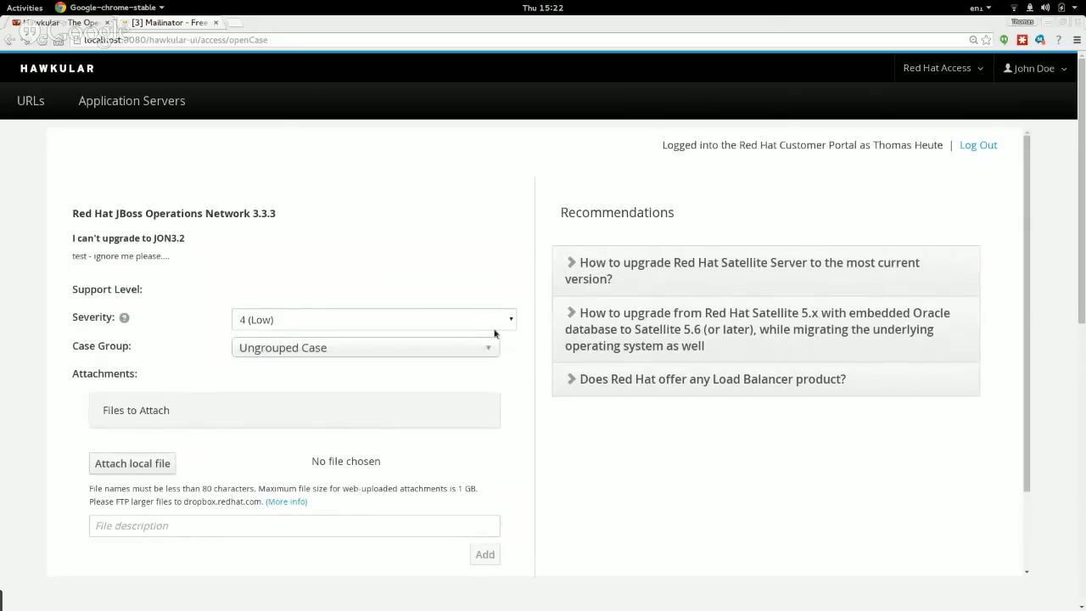
{"action": "scroll", "coordinate": [415, 253], "scroll_direction": "down", "scroll_amount": 1}
{"action": "scroll", "coordinate": [415, 253], "scroll_direction": "down", "scroll_amount": 1}
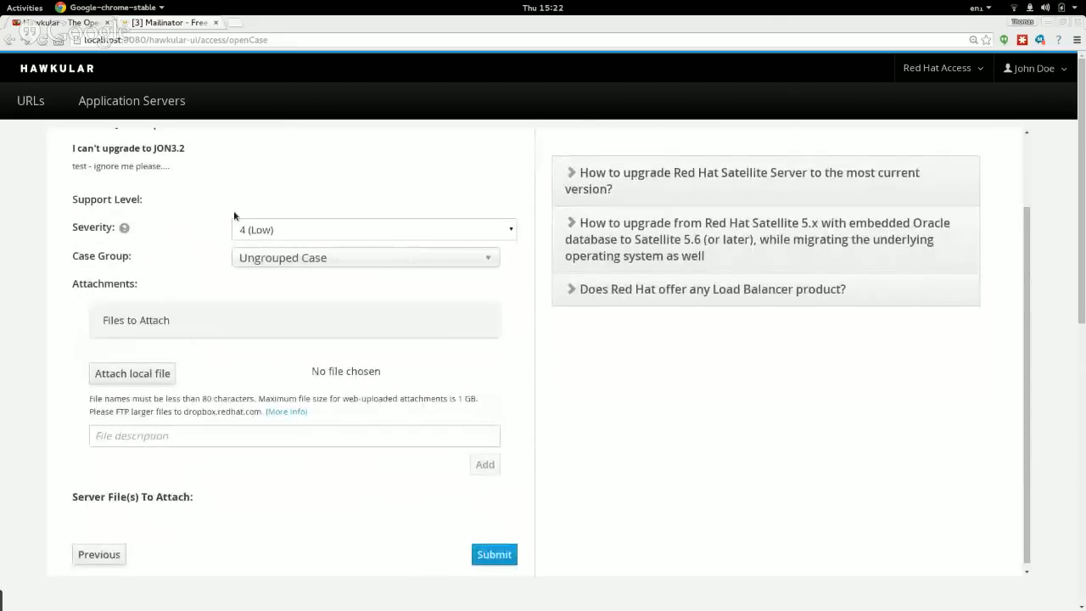
{"action": "left_click", "coordinate": [314, 229]}
{"action": "left_click", "coordinate": [309, 230]}
{"action": "left_click", "coordinate": [303, 263]}
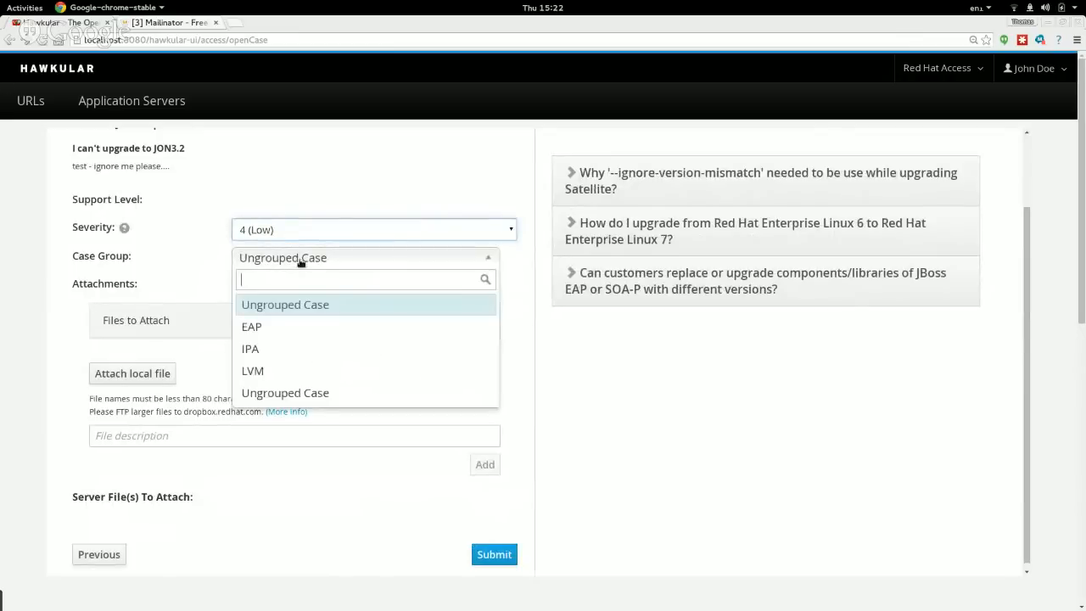
{"action": "left_click", "coordinate": [304, 261]}
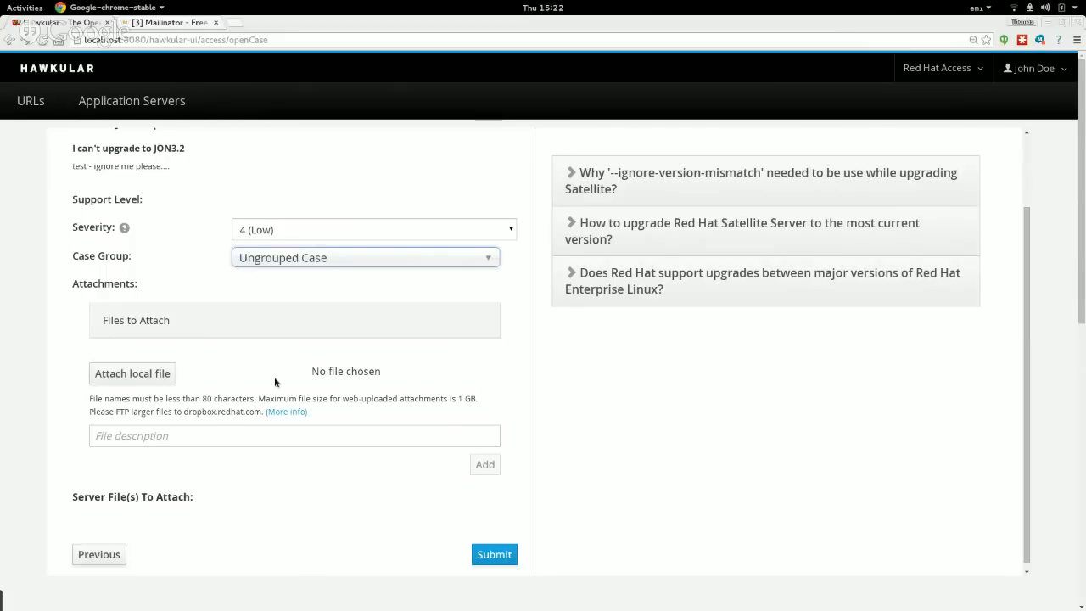
Skip attaching a local file and submit the support case.
{"action": "left_click", "coordinate": [140, 374]}
{"action": "left_click", "coordinate": [701, 469]}
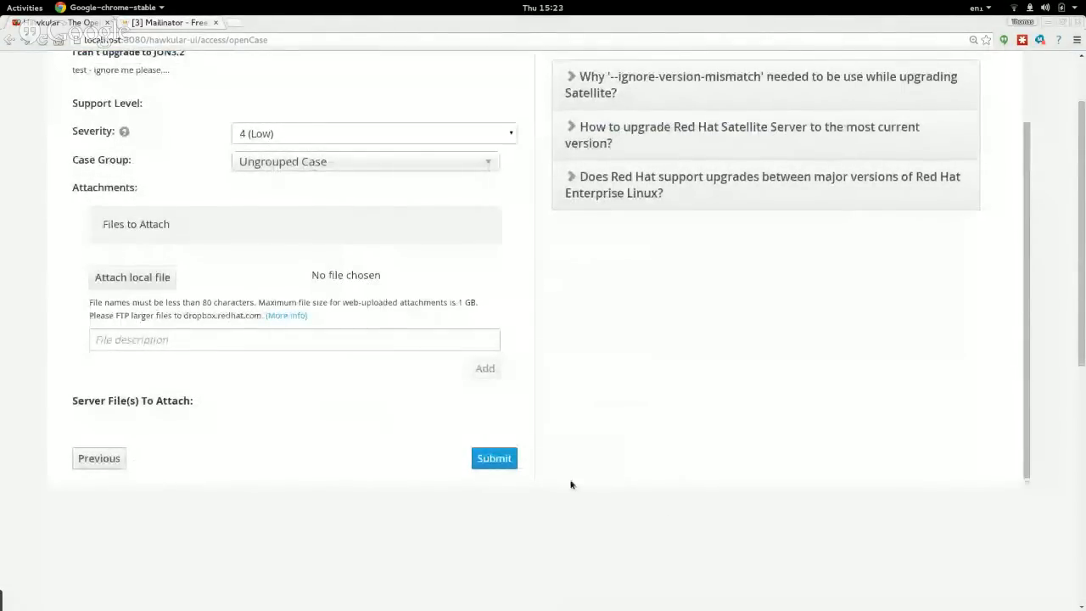
{"action": "left_click", "coordinate": [492, 453]}
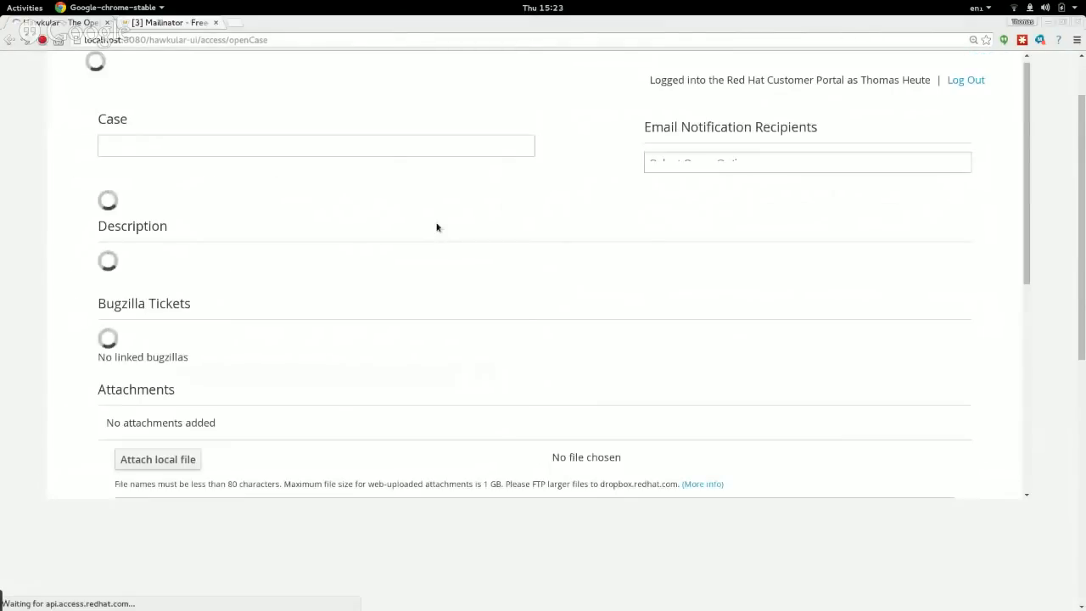
{"action": "scroll", "coordinate": [447, 259], "scroll_direction": "up", "scroll_amount": 1}
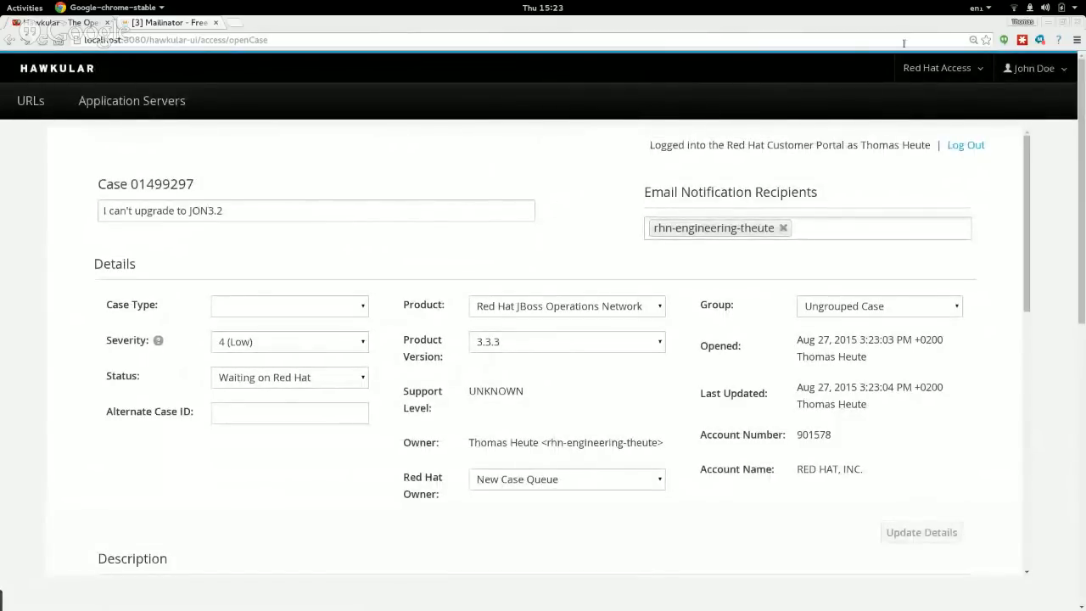
{"action": "scroll", "coordinate": [438, 218], "scroll_direction": "down", "scroll_amount": 4}
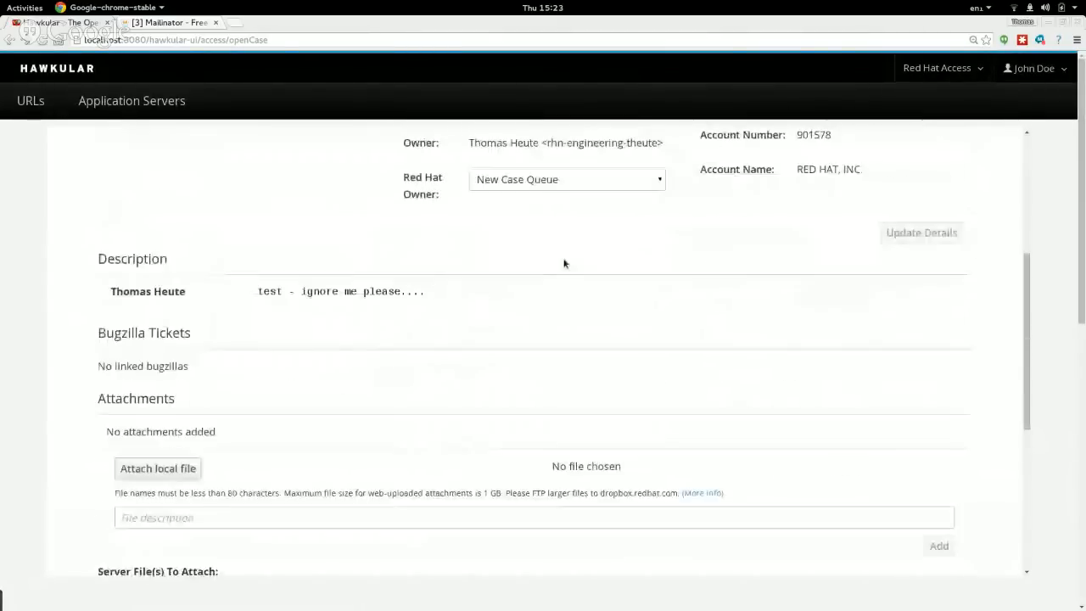
{"action": "left_click_drag", "start_coordinate": [1028, 407], "coordinate": [1013, 118]}
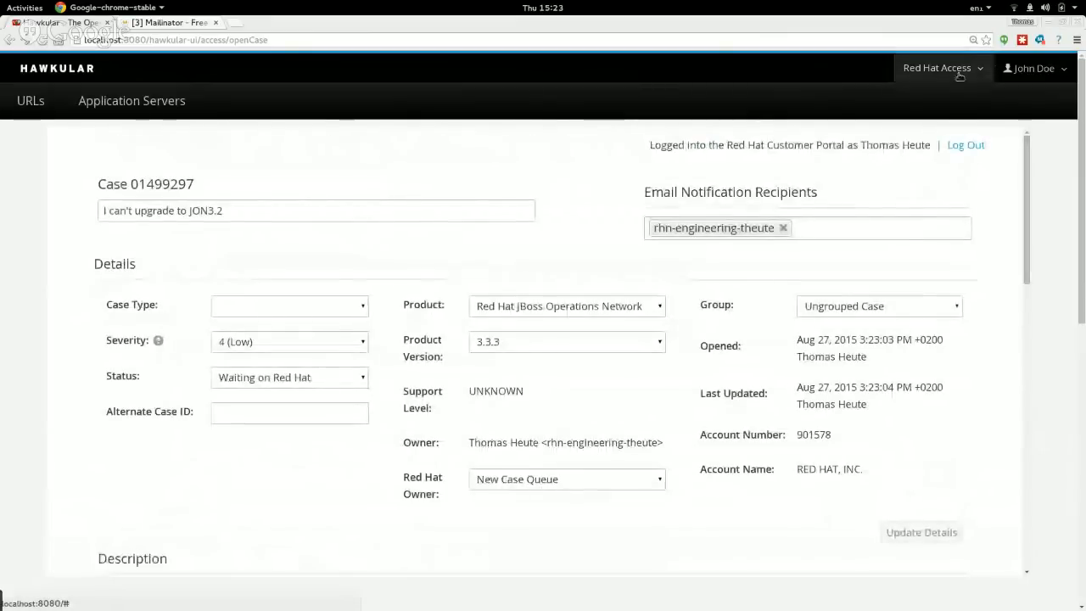
{"action": "left_click", "coordinate": [972, 71]}
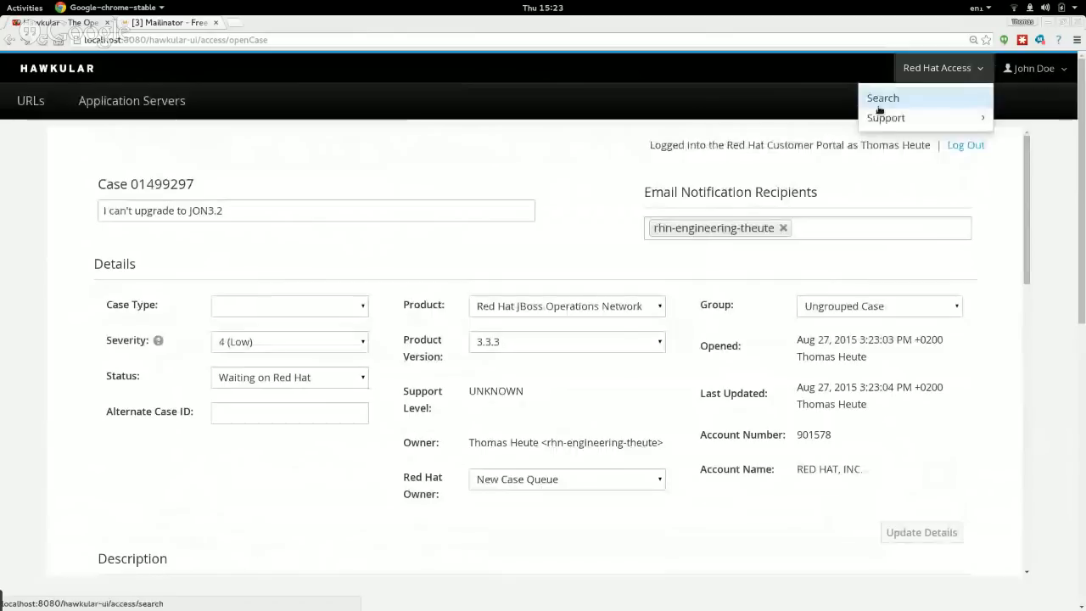
{"action": "mouse_move", "coordinate": [882, 120]}
{"action": "left_click", "coordinate": [605, 125]}
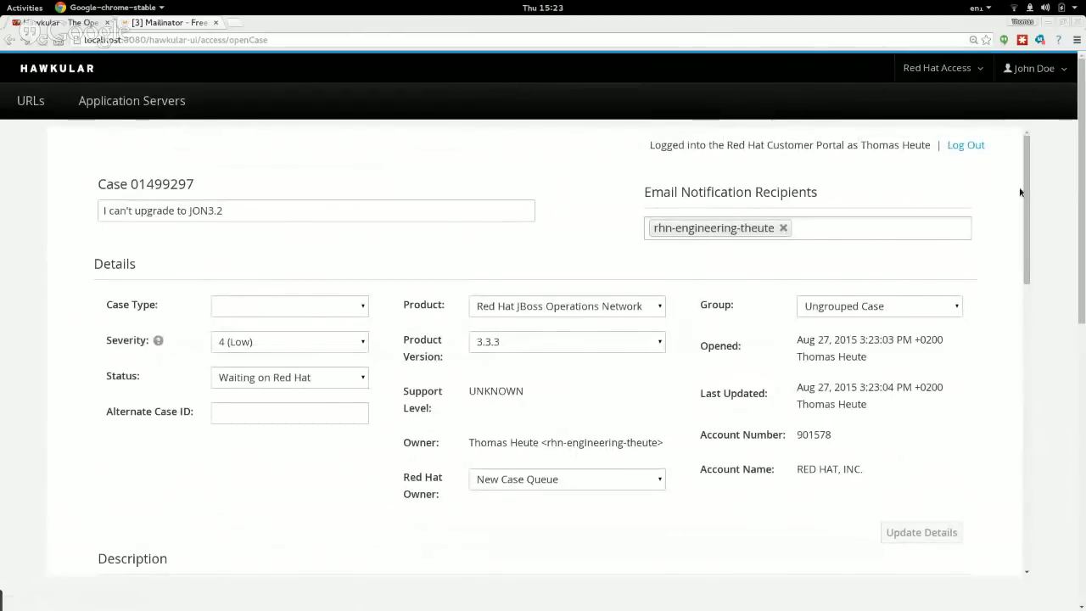
{"action": "left_click_drag", "start_coordinate": [1025, 200], "coordinate": [964, 90]}
{"action": "left_click", "coordinate": [940, 67]}
{"action": "mouse_move", "coordinate": [909, 117]}
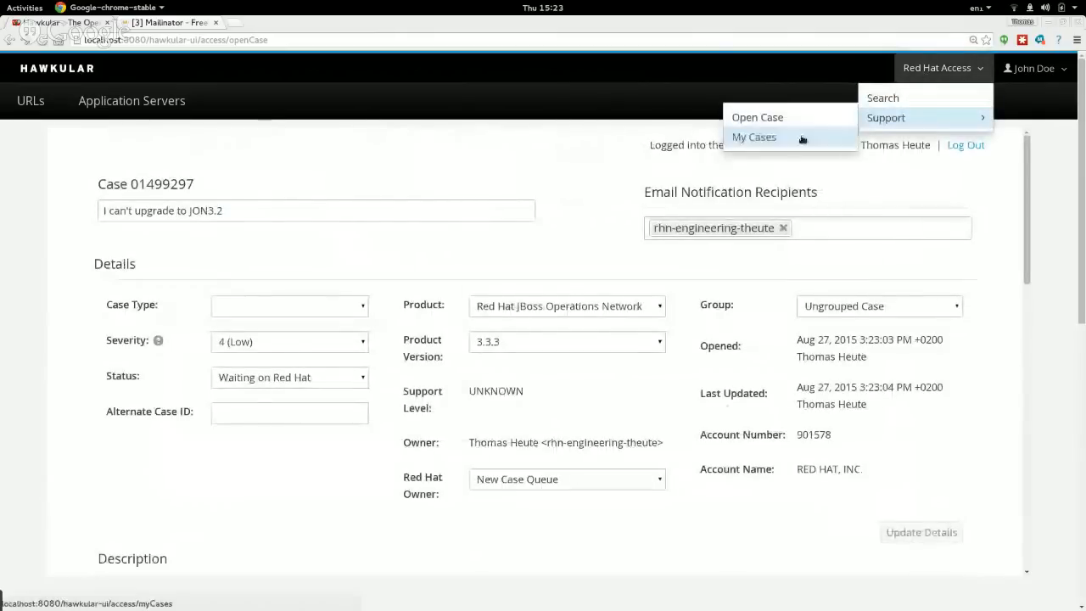
{"action": "left_click", "coordinate": [766, 136]}
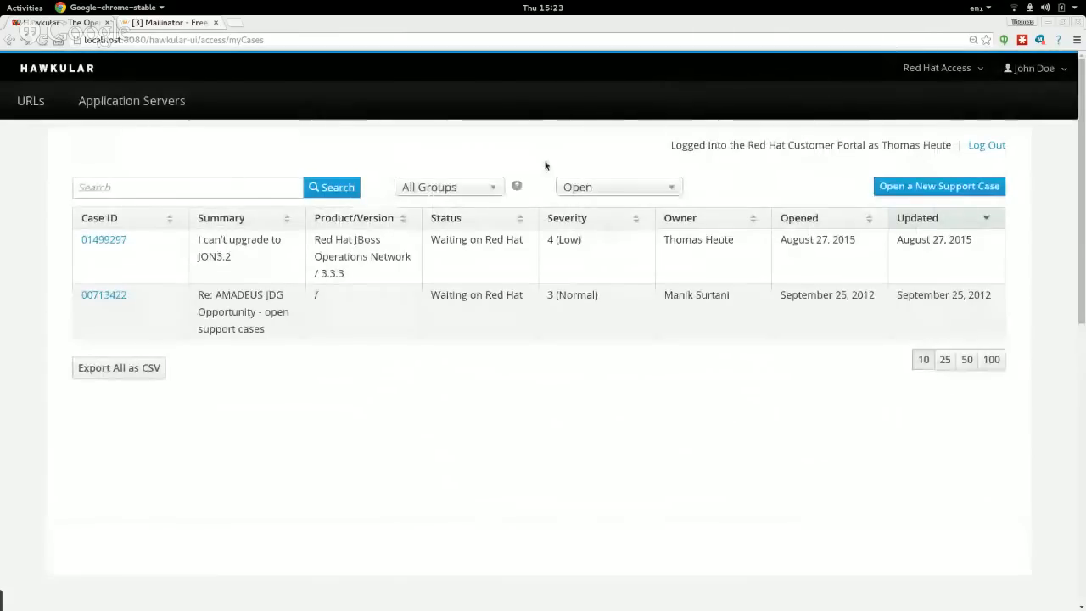
{"action": "left_click", "coordinate": [105, 241]}
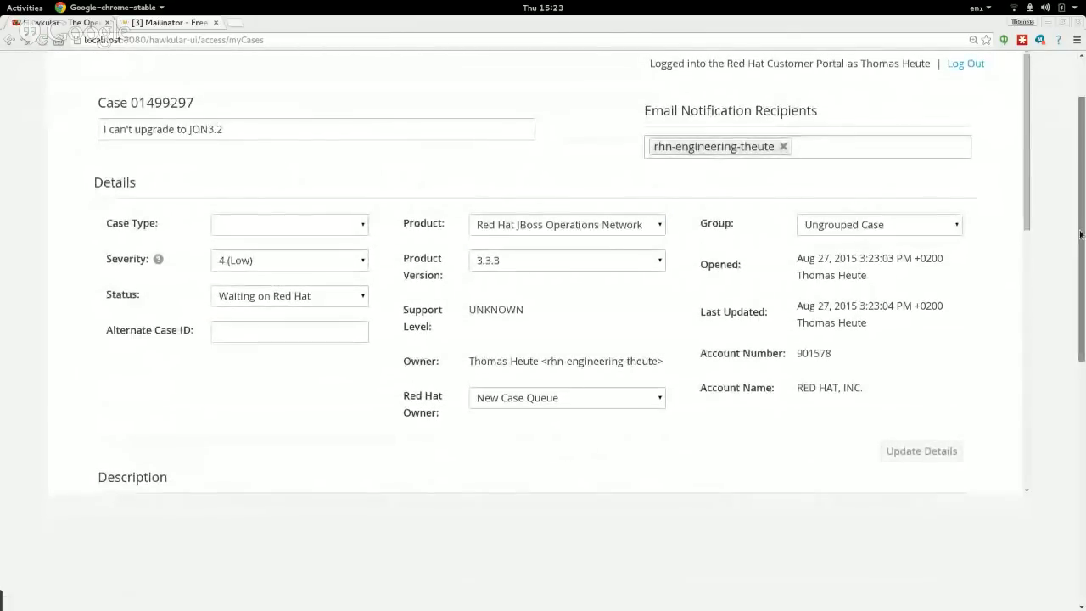
{"action": "scroll", "coordinate": [1080, 234], "scroll_direction": "up", "scroll_amount": 2}
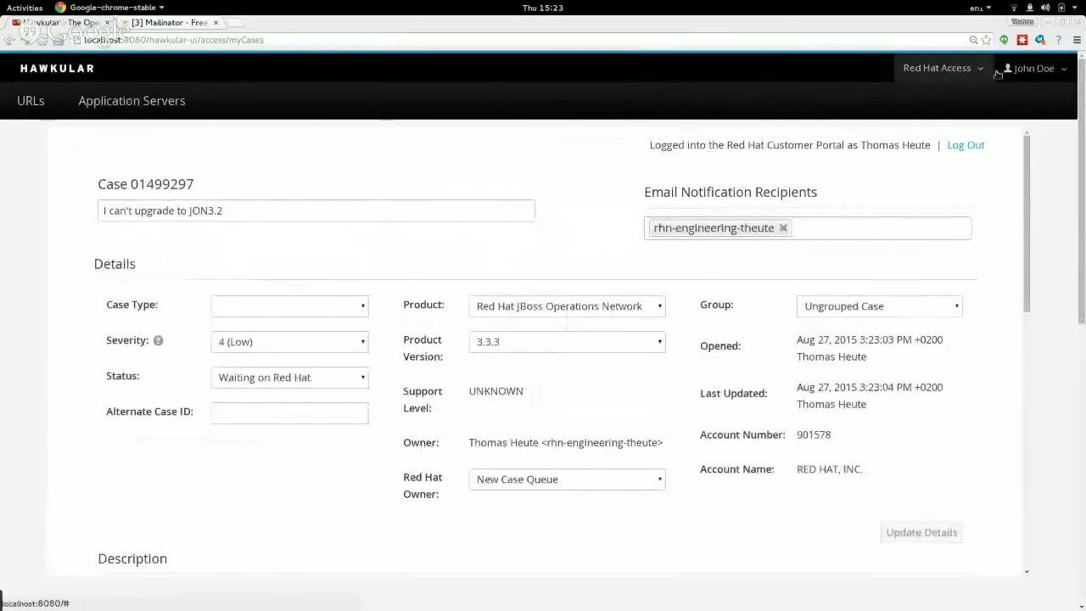
{"action": "left_click", "coordinate": [988, 69]}
{"action": "left_click", "coordinate": [970, 70]}
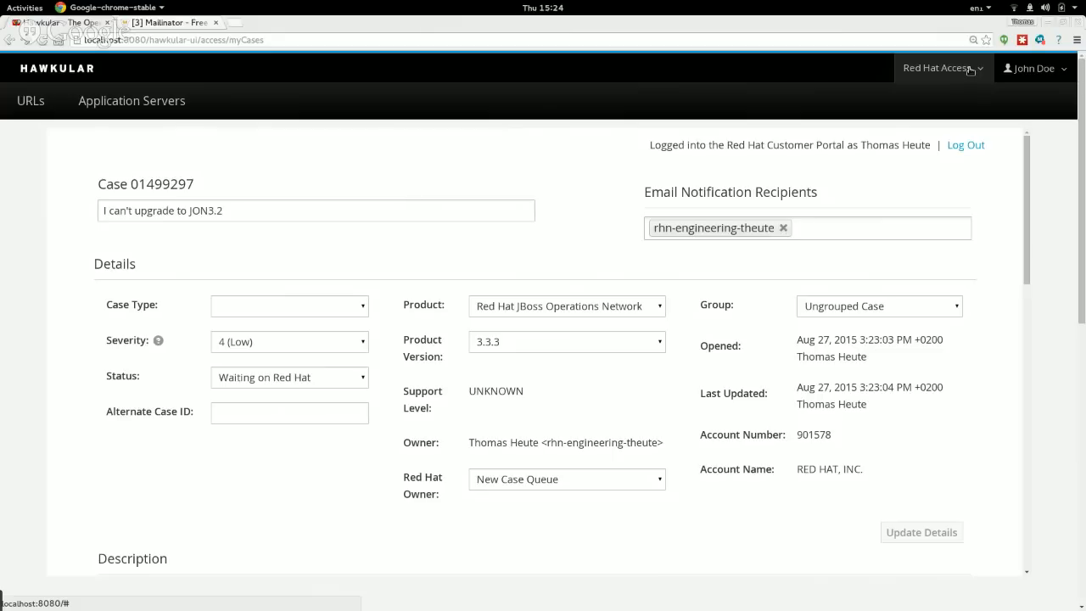
Glance at the Mailinator mailbox, return to the case, then switch to HexChat.
{"action": "left_click", "coordinate": [185, 24]}
{"action": "left_click", "coordinate": [66, 23]}
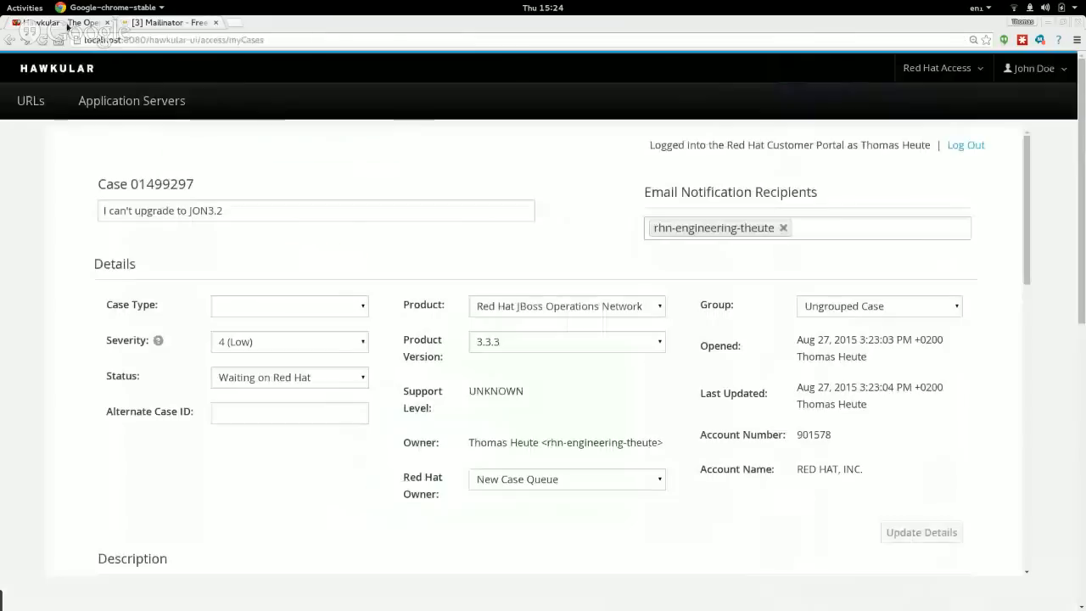
{"action": "key", "text": "alt+Tab"}
{"action": "key", "text": "alt+Tab"}
{"action": "key", "text": "alt+Tab"}
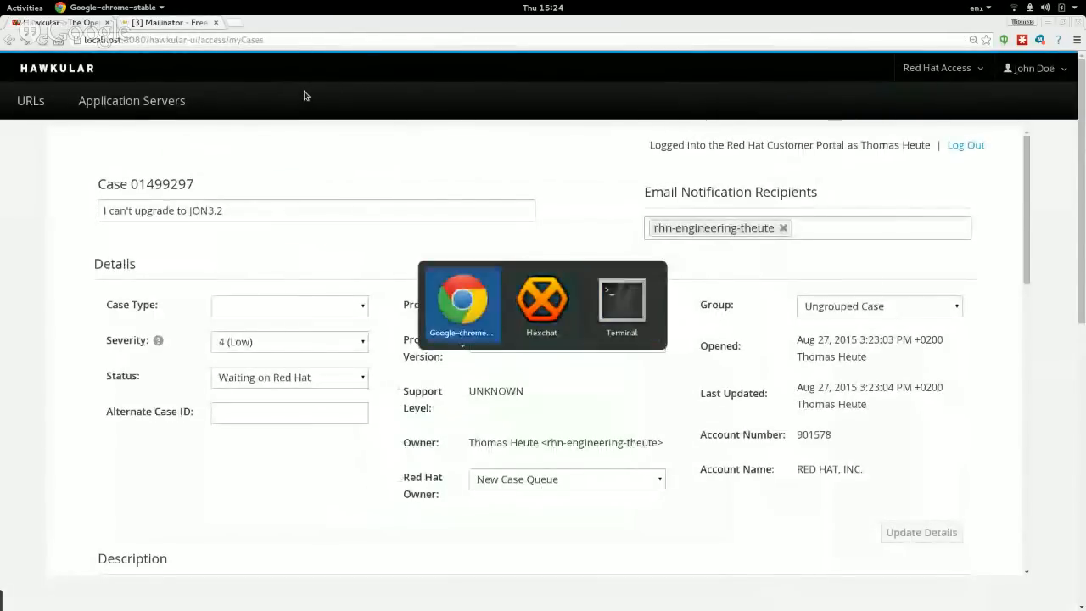